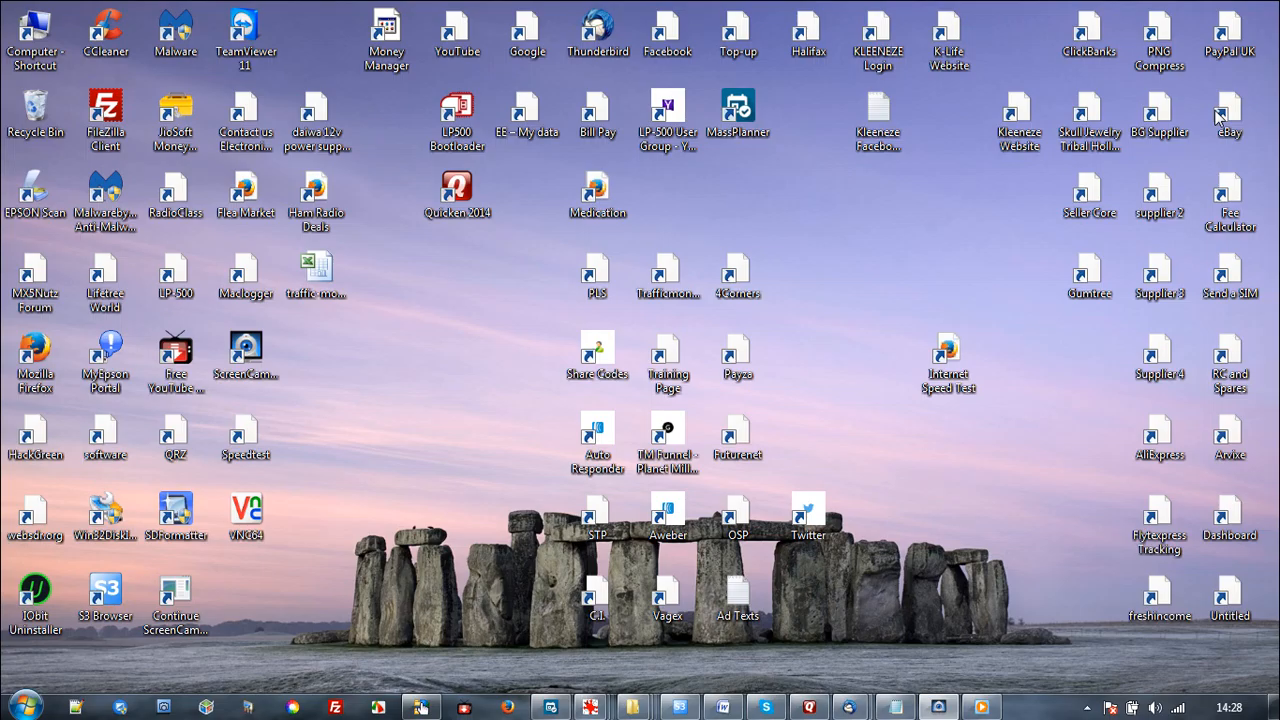
Step: Open the PLS site from the desktop and log in to the Website Administration Area with the account username and password
{"action": "double_click", "coordinate": [598, 276]}
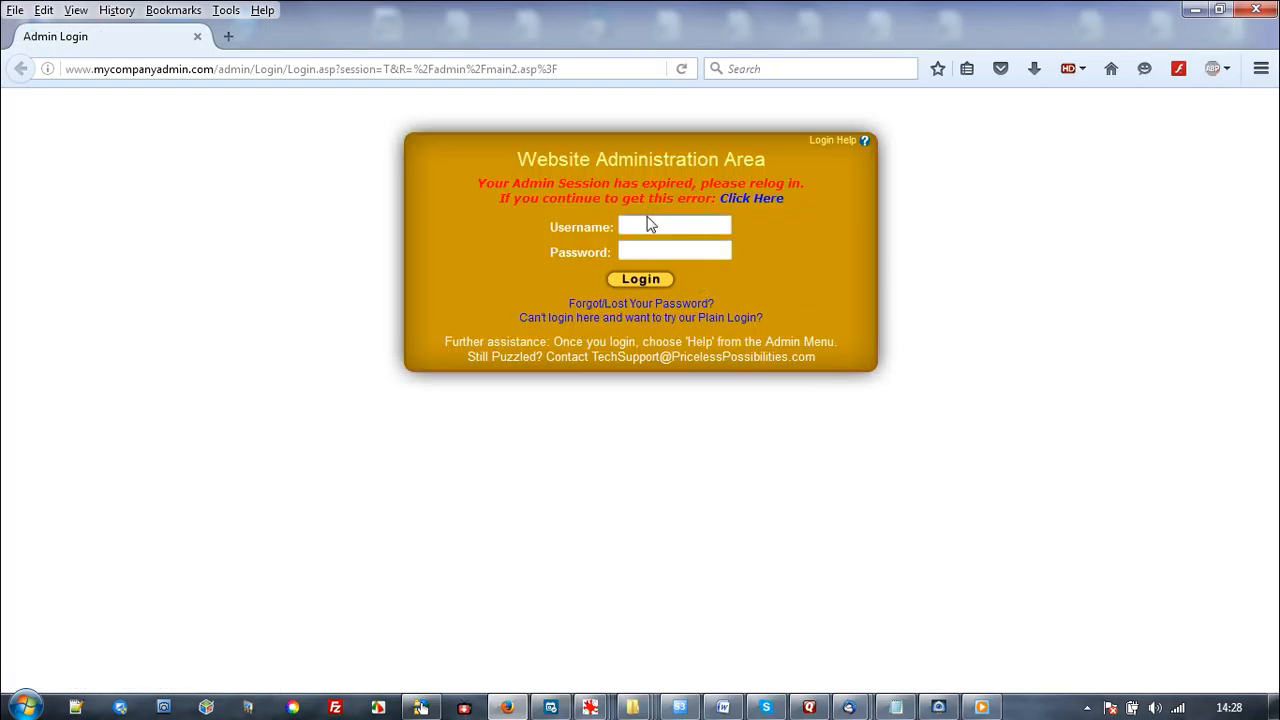
{"action": "left_click", "coordinate": [648, 224]}
{"action": "left_click", "coordinate": [645, 277]}
{"action": "left_click", "coordinate": [643, 269]}
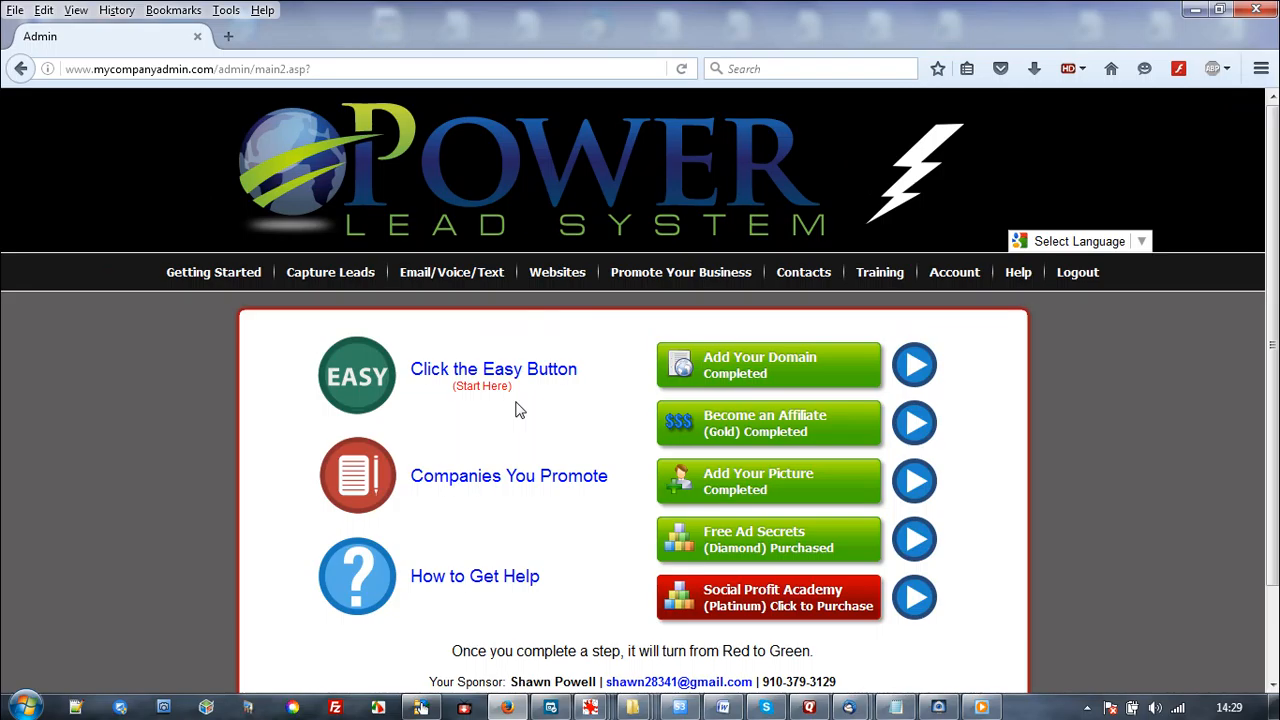
Step: Open Companies You Promote, review the join form behind the 4 Corners Join link, and close that form
{"action": "left_click", "coordinate": [482, 470]}
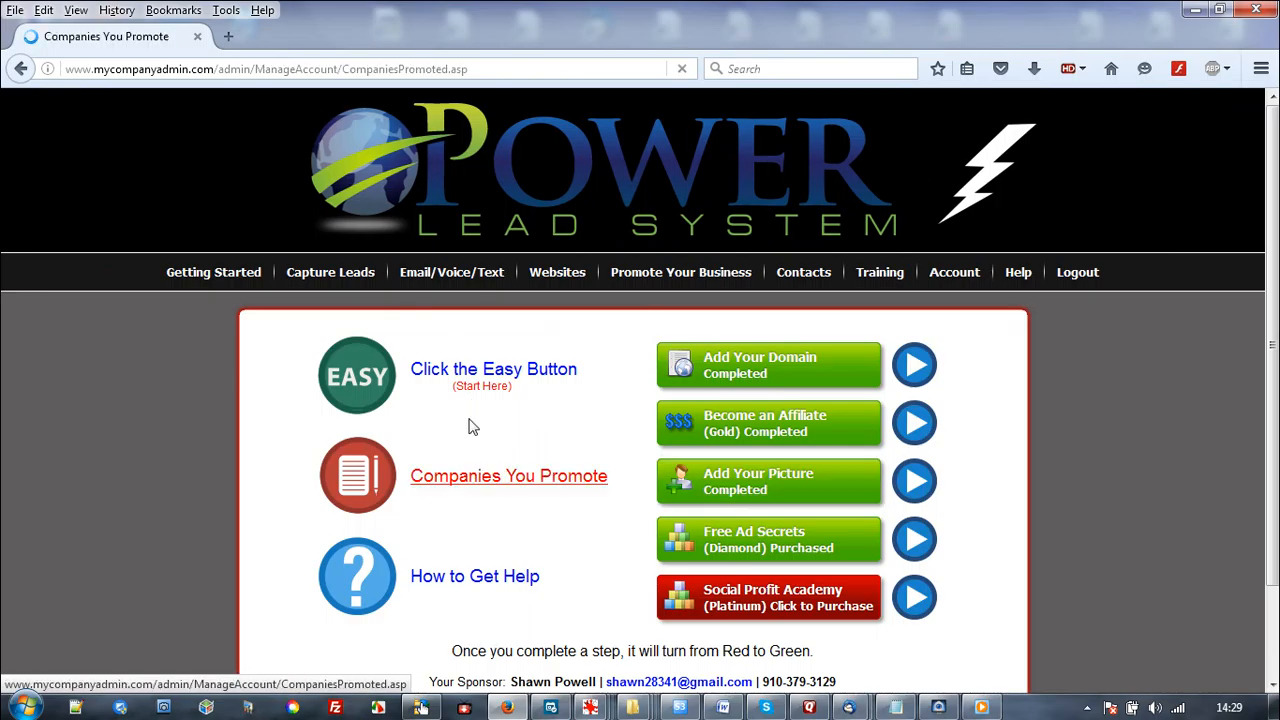
{"action": "left_click_drag", "start_coordinate": [1268, 153], "coordinate": [1268, 300]}
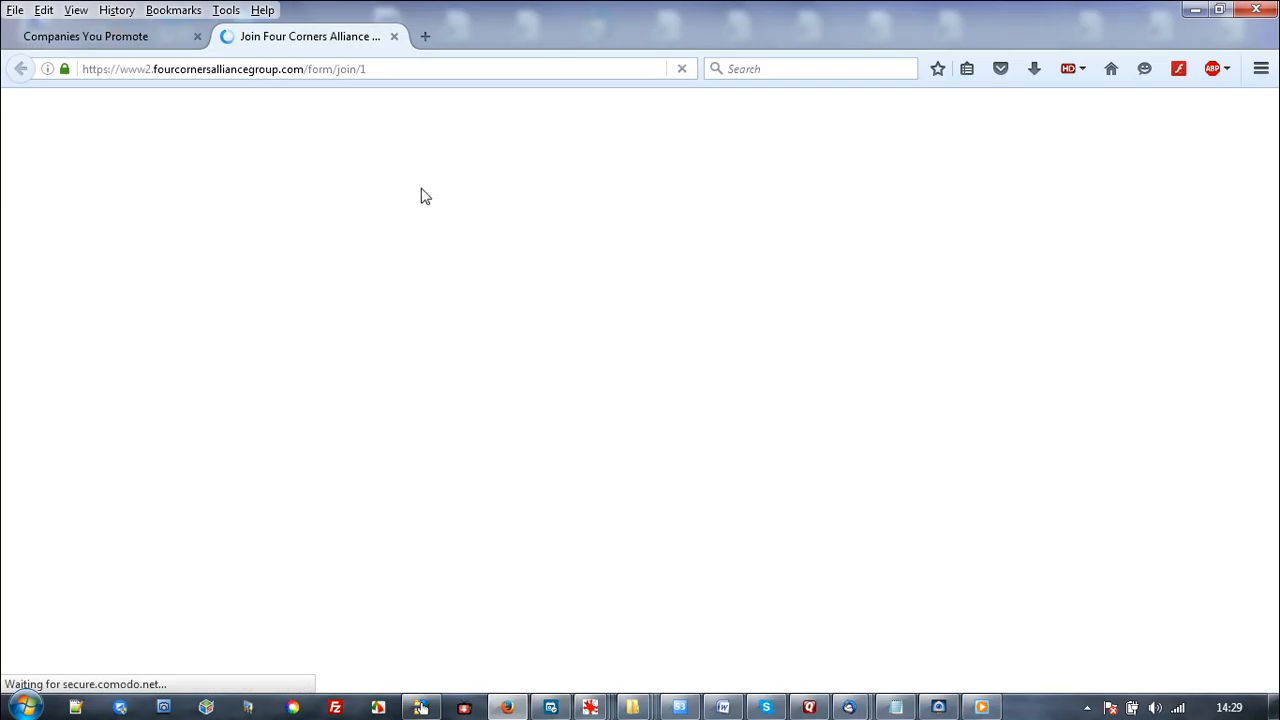
{"action": "scroll", "coordinate": [640, 326], "scroll_direction": "down", "scroll_amount": 10}
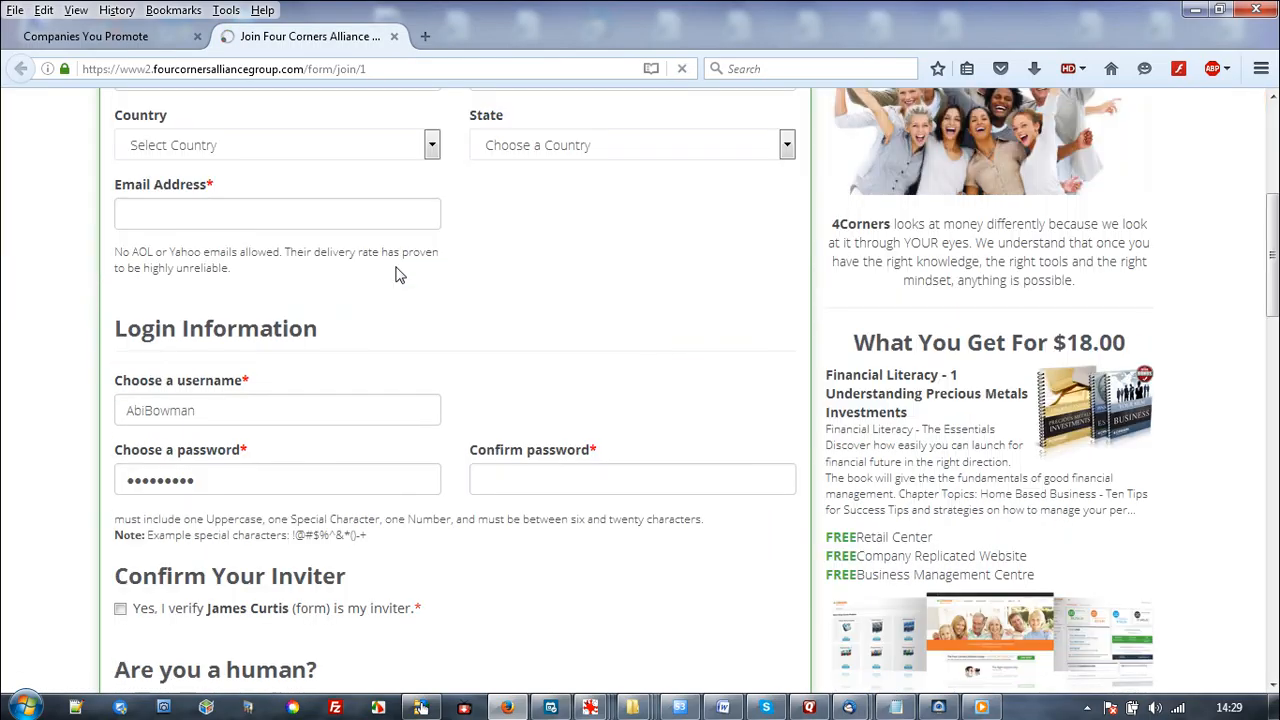
{"action": "left_click_drag", "start_coordinate": [1272, 345], "coordinate": [1269, 16]}
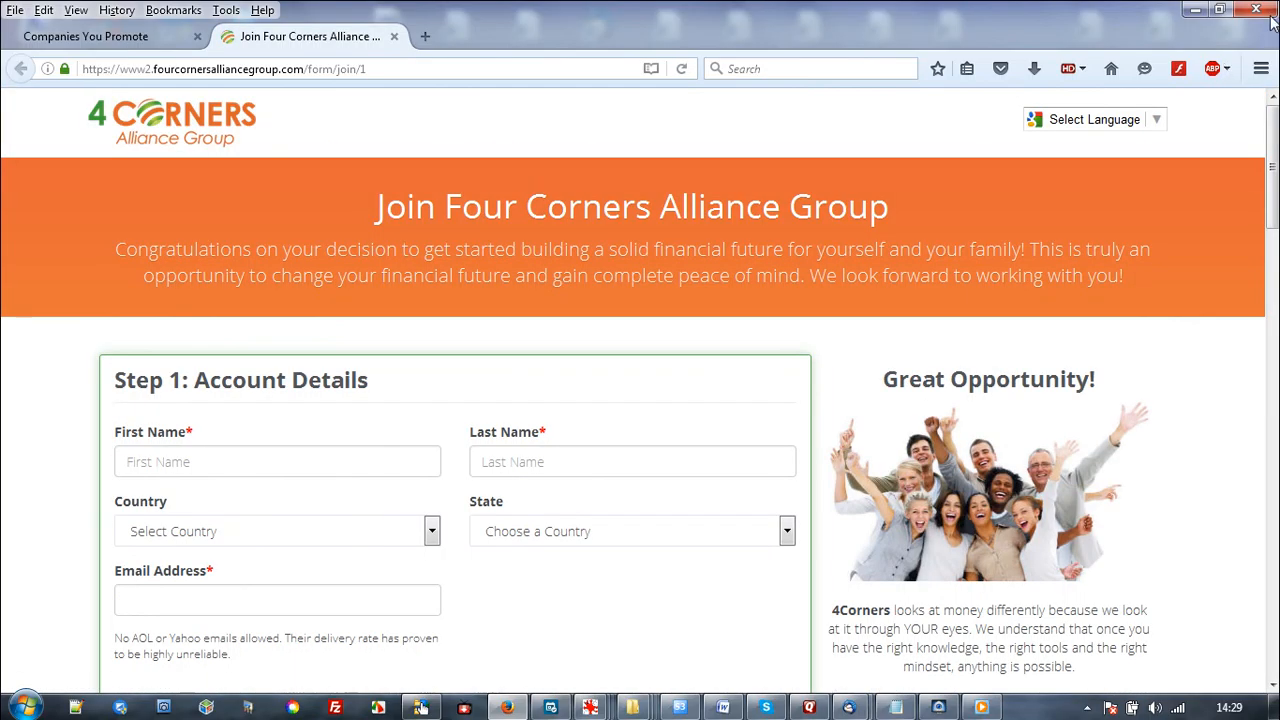
{"action": "left_click", "coordinate": [394, 36]}
Step: Check the signup pages behind the Power Lead System and Traffic Monsoon links, closing each one after review
{"action": "left_click", "coordinate": [443, 438]}
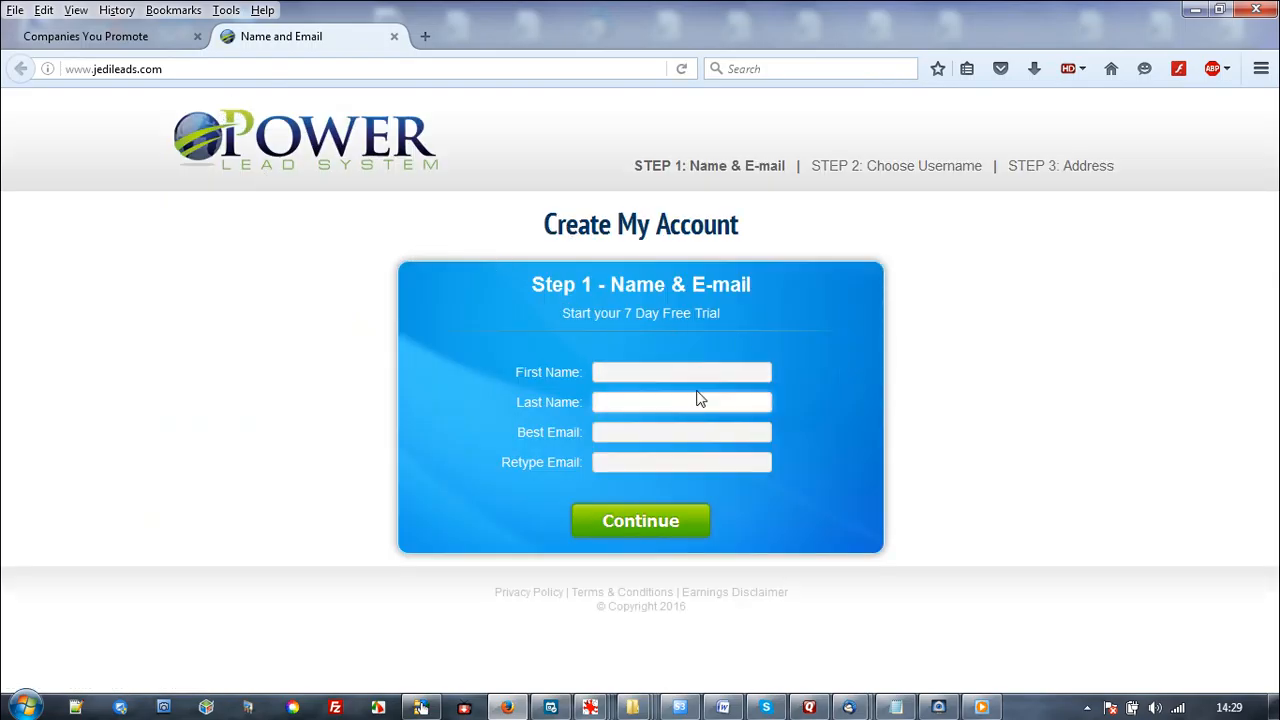
{"action": "left_click", "coordinate": [394, 36]}
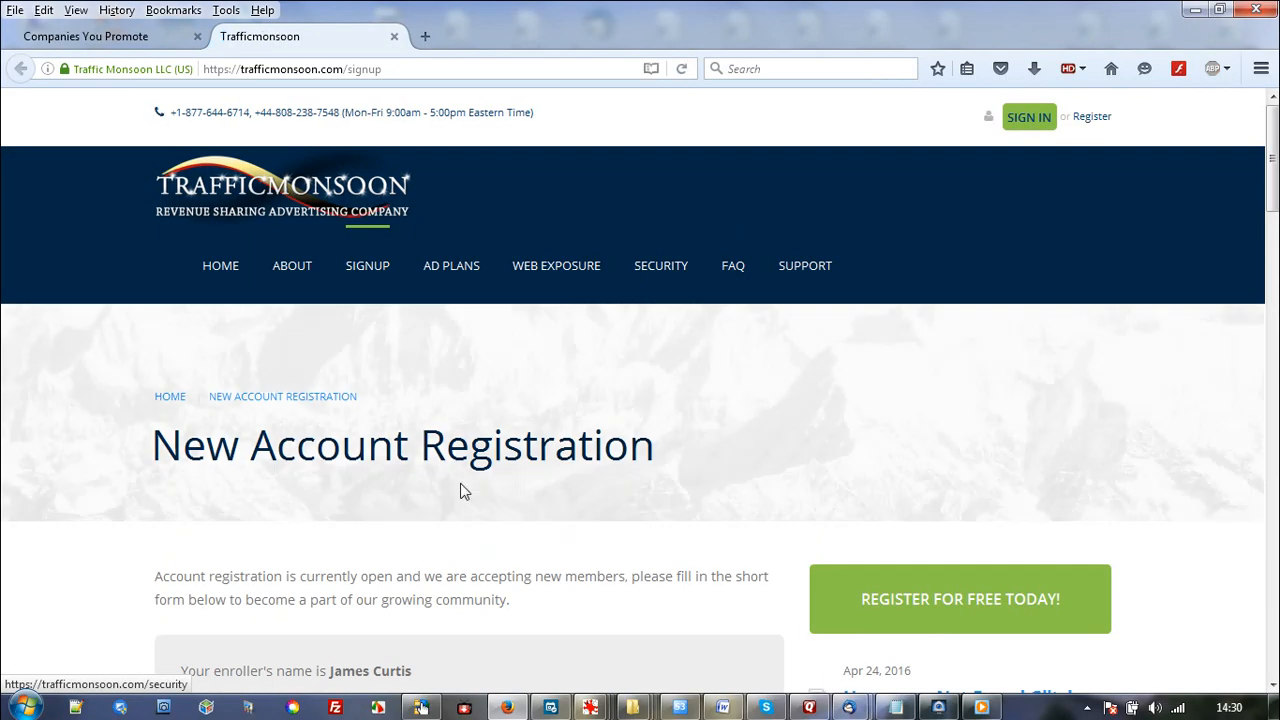
{"action": "scroll", "coordinate": [449, 397], "scroll_direction": "down", "scroll_amount": 5}
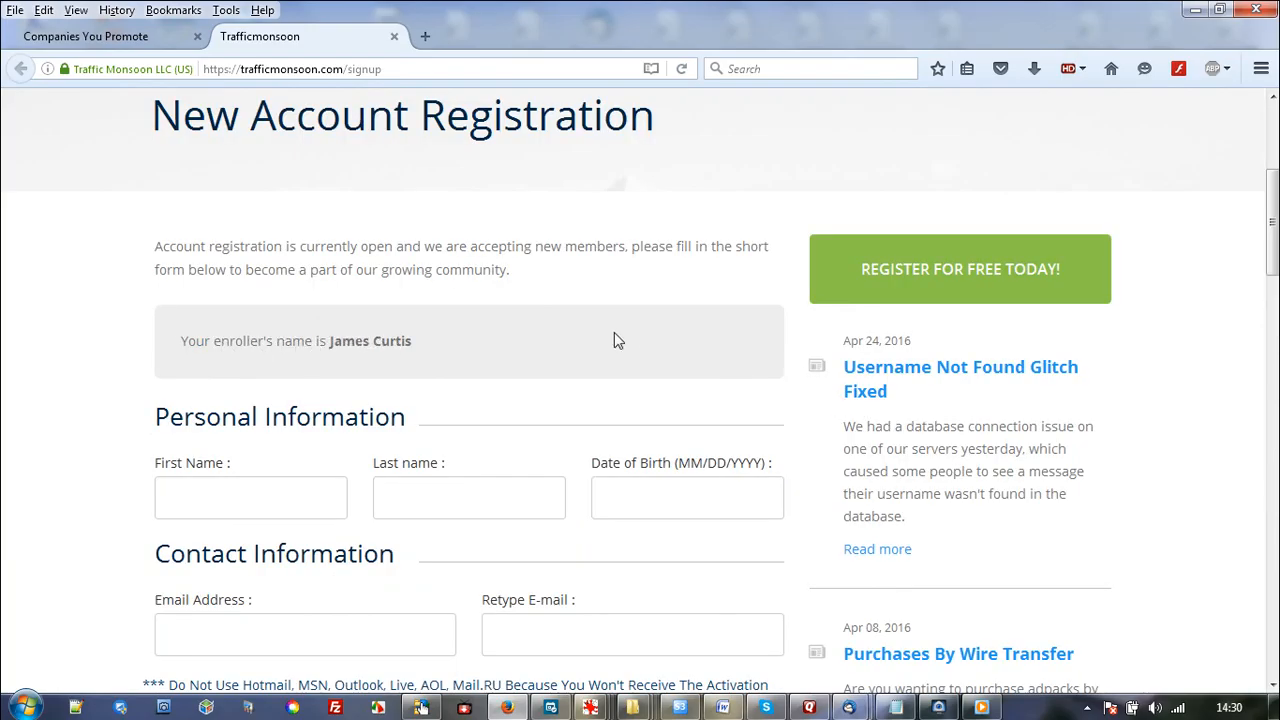
{"action": "scroll", "coordinate": [317, 190], "scroll_direction": "down", "scroll_amount": 5}
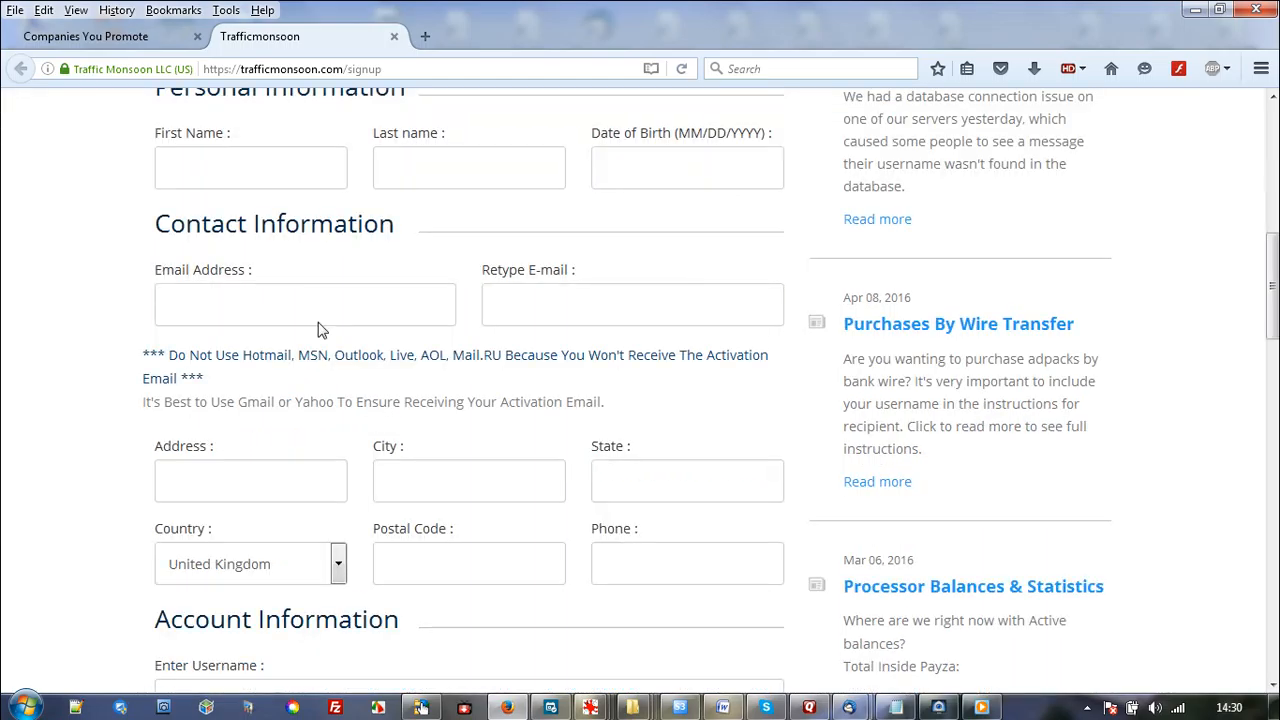
{"action": "scroll", "coordinate": [778, 331], "scroll_direction": "up", "scroll_amount": 10}
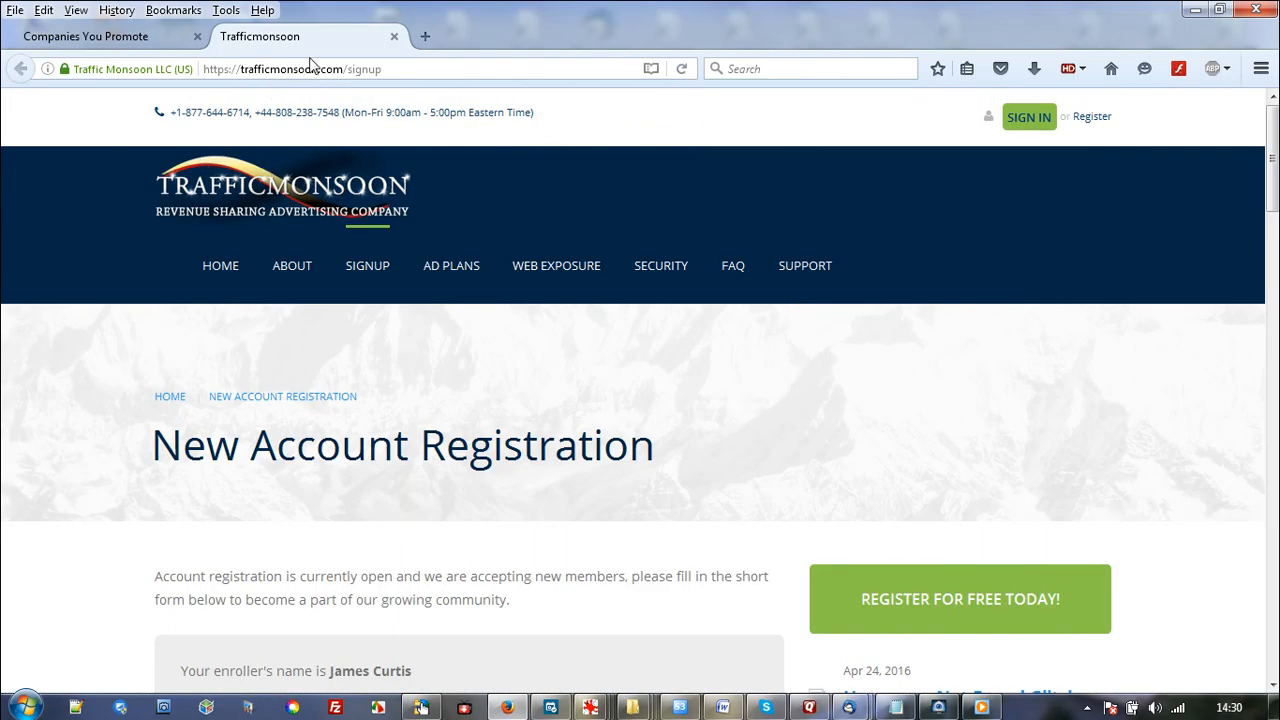
{"action": "left_click", "coordinate": [155, 37]}
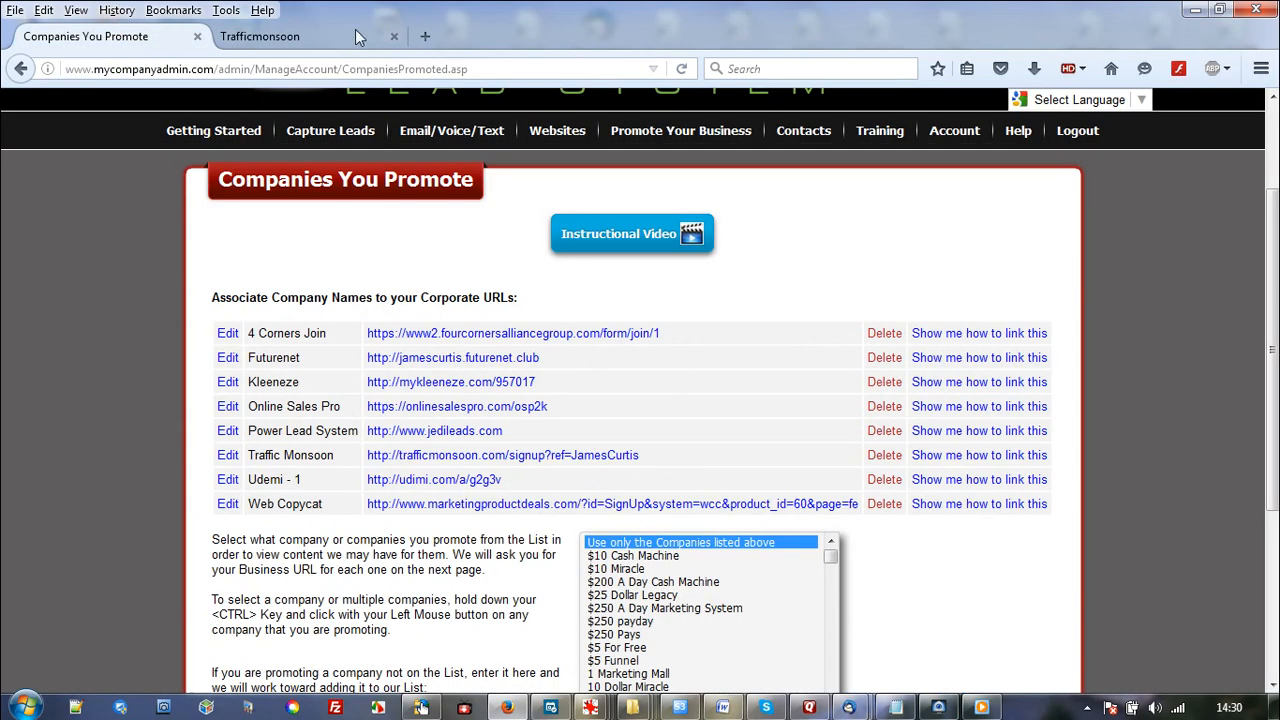
{"action": "left_click", "coordinate": [394, 37]}
Step: Return to the Getting Started page and open the Add Your Domain help video, then pause it
{"action": "left_click", "coordinate": [210, 131]}
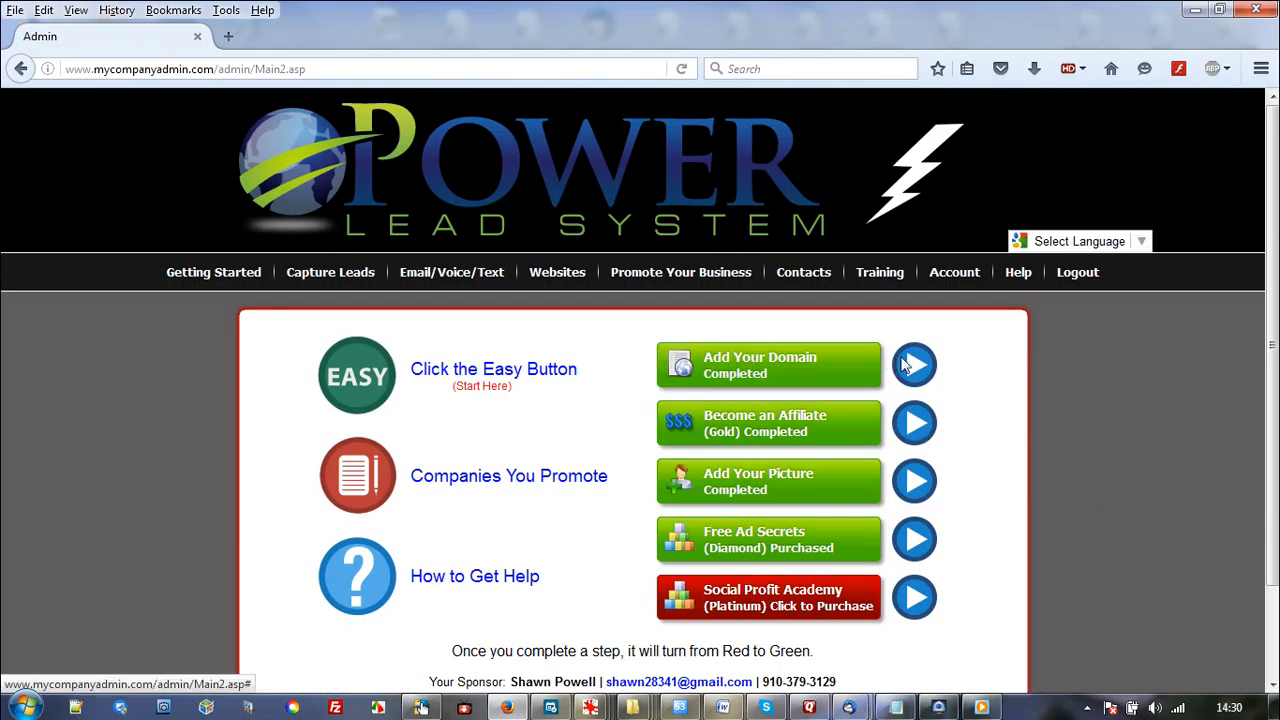
{"action": "left_click", "coordinate": [686, 449]}
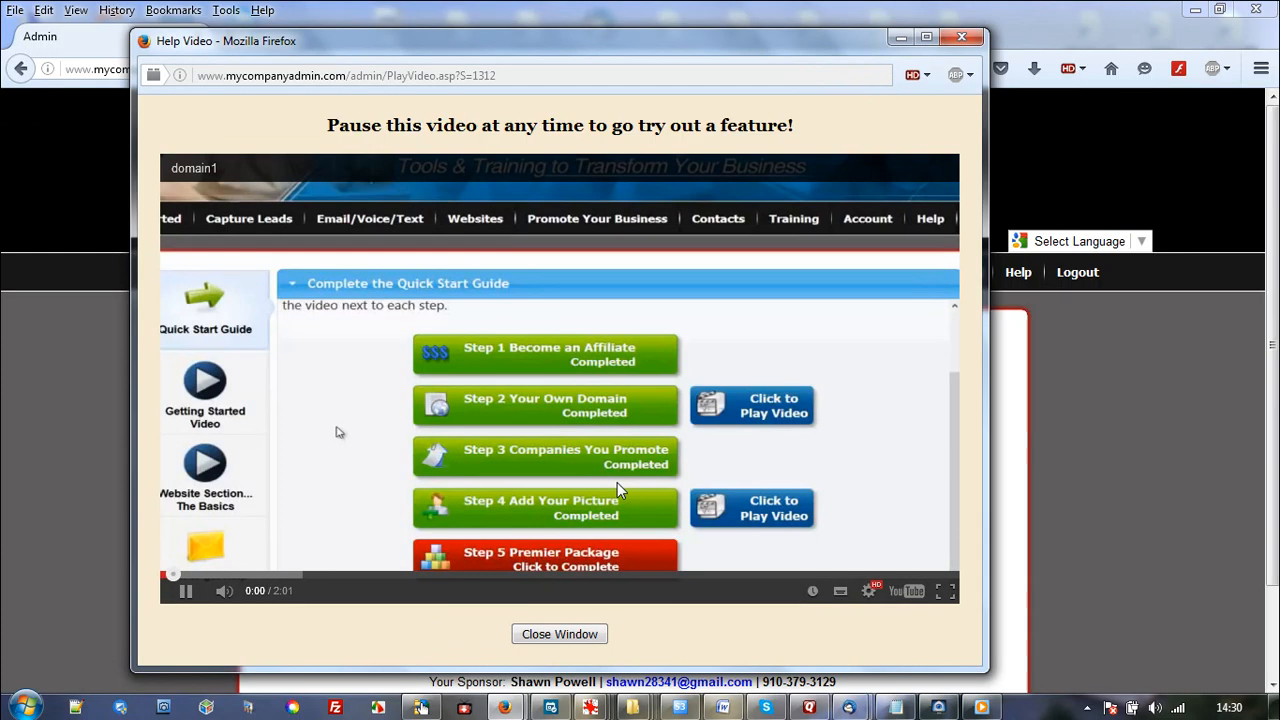
{"action": "left_click", "coordinate": [186, 590]}
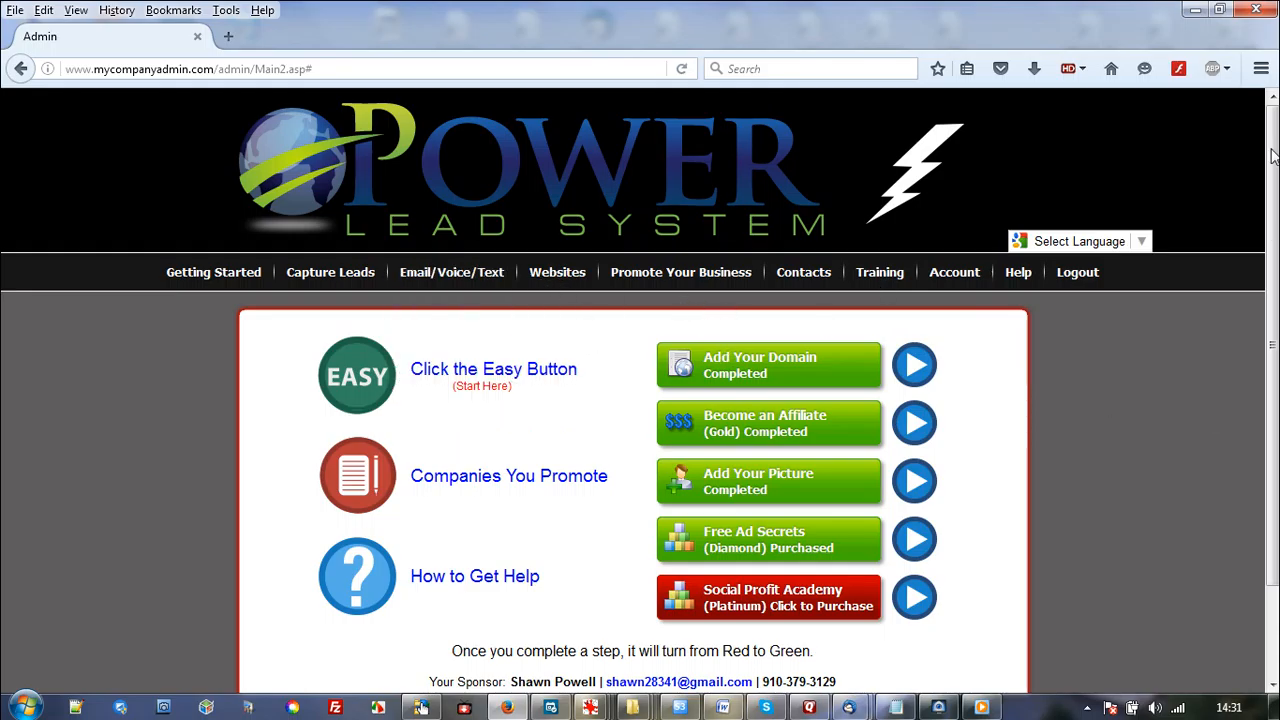
Step: Open a second PLS admin page from the desktop shortcut and return to the desktop
{"action": "left_click", "coordinate": [1192, 10]}
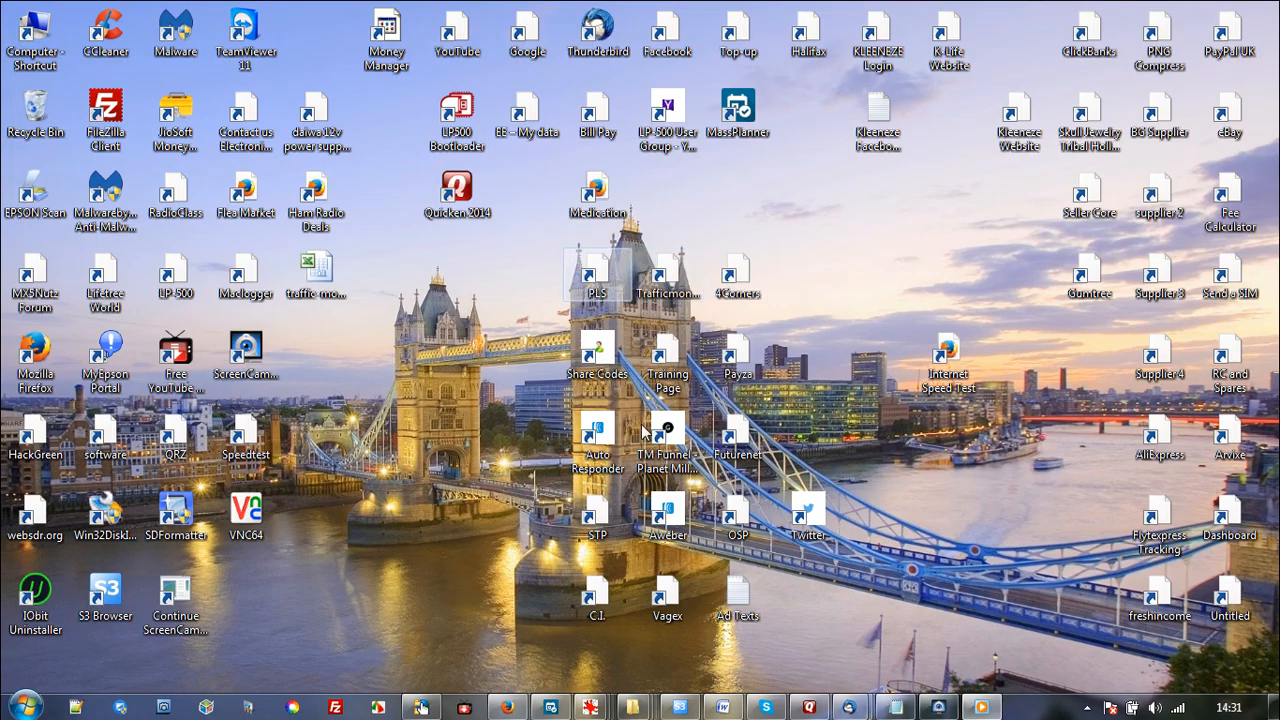
{"action": "double_click", "coordinate": [612, 254]}
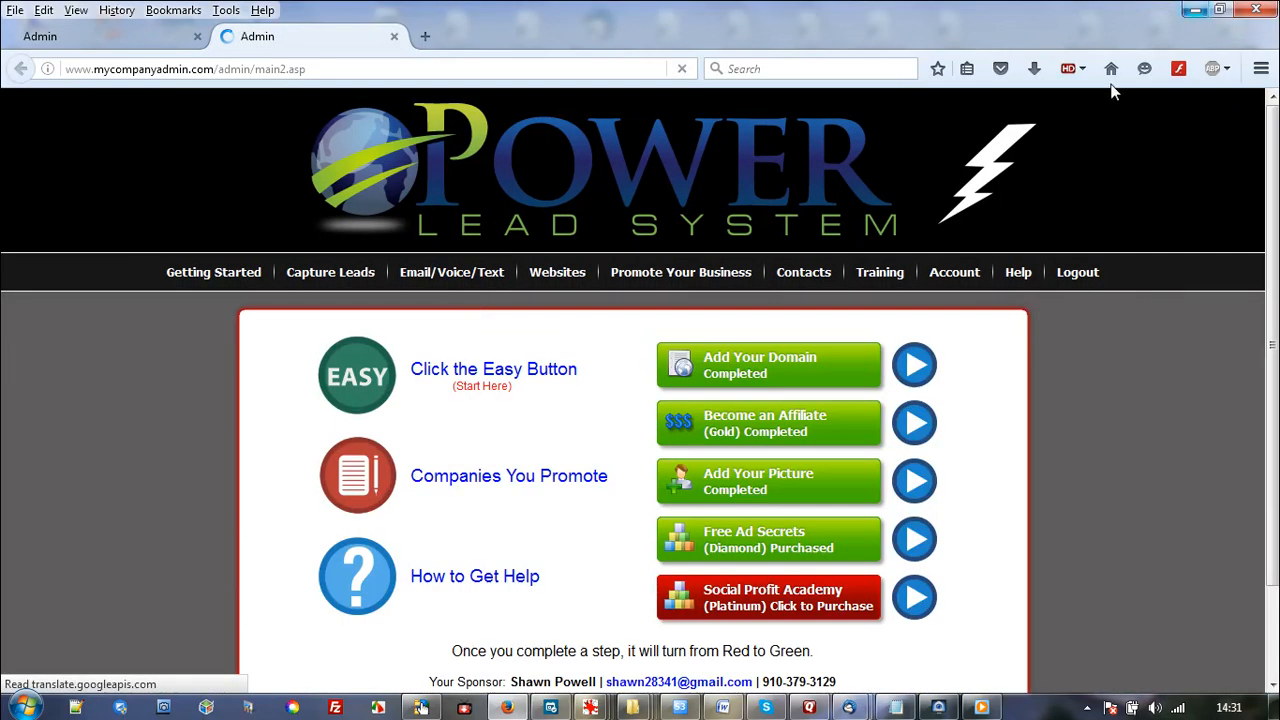
{"action": "left_click", "coordinate": [1190, 10]}
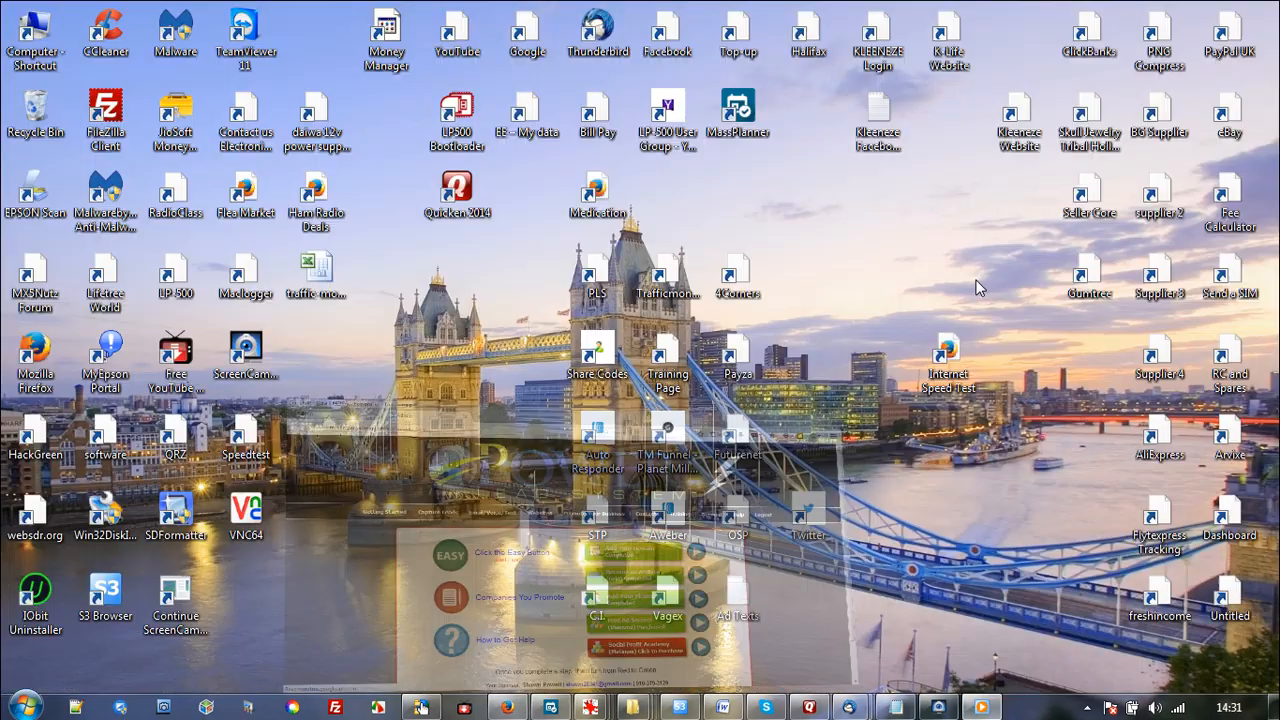
Step: Open the Share Codes site from the desktop and copy share code 352664-LC2 from the Mobile Responsive Capture Pages
{"action": "double_click", "coordinate": [592, 348]}
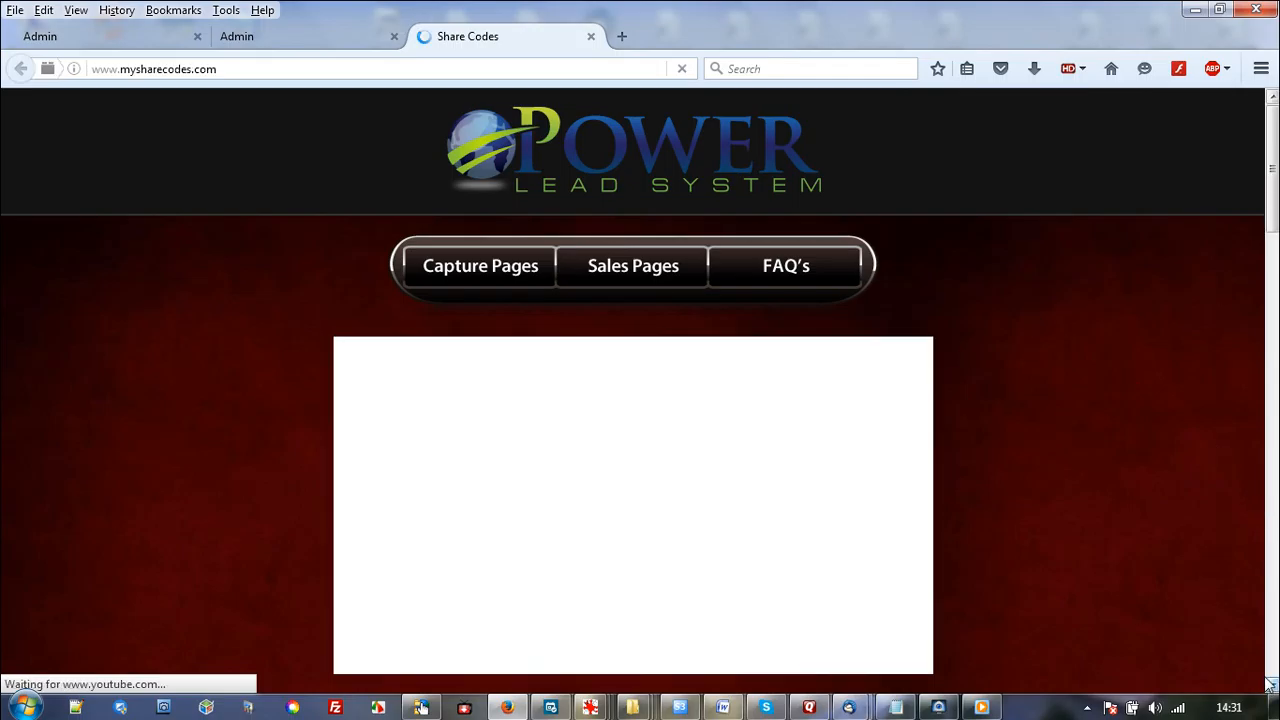
{"action": "scroll", "coordinate": [1268, 684], "scroll_direction": "down", "scroll_amount": 1}
{"action": "scroll", "coordinate": [1270, 390], "scroll_direction": "down", "scroll_amount": 4}
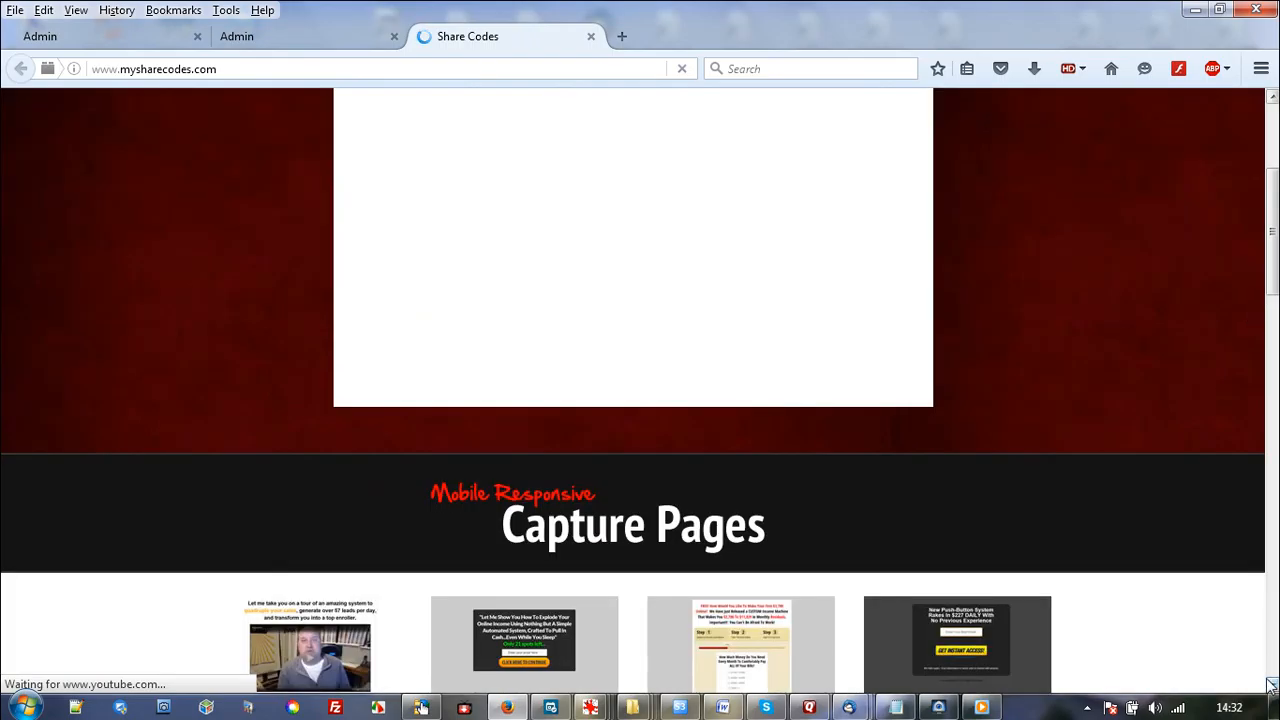
{"action": "scroll", "coordinate": [1272, 593], "scroll_direction": "down", "scroll_amount": 4}
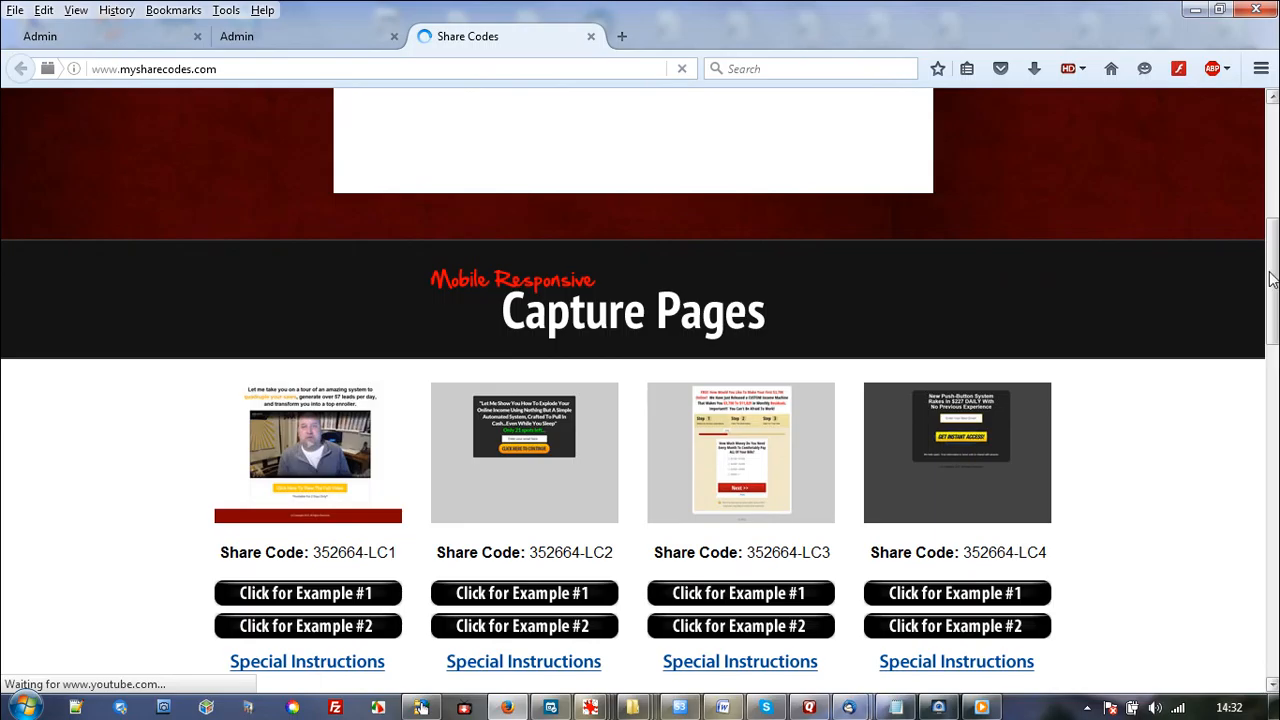
{"action": "scroll", "coordinate": [1265, 300], "scroll_direction": "down", "scroll_amount": 1}
{"action": "scroll", "coordinate": [1262, 310], "scroll_direction": "down", "scroll_amount": 5}
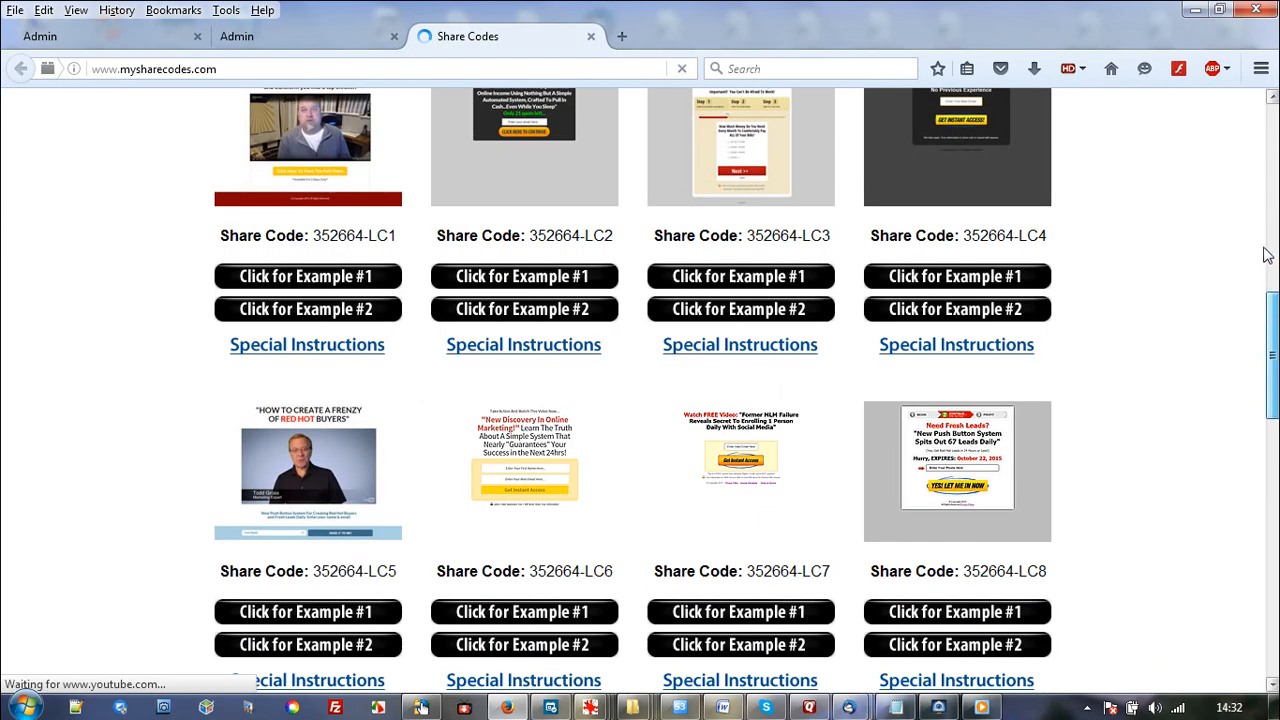
{"action": "scroll", "coordinate": [1266, 262], "scroll_direction": "up", "scroll_amount": 5}
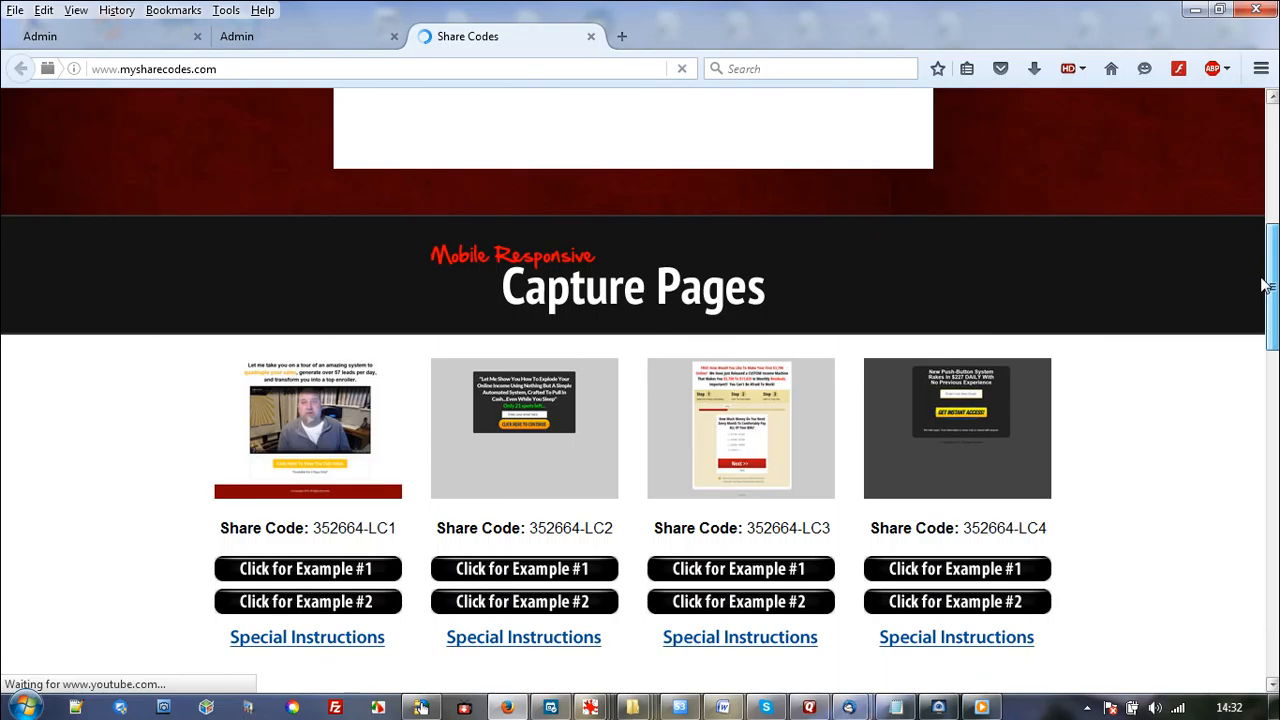
{"action": "scroll", "coordinate": [1263, 285], "scroll_direction": "down", "scroll_amount": 2}
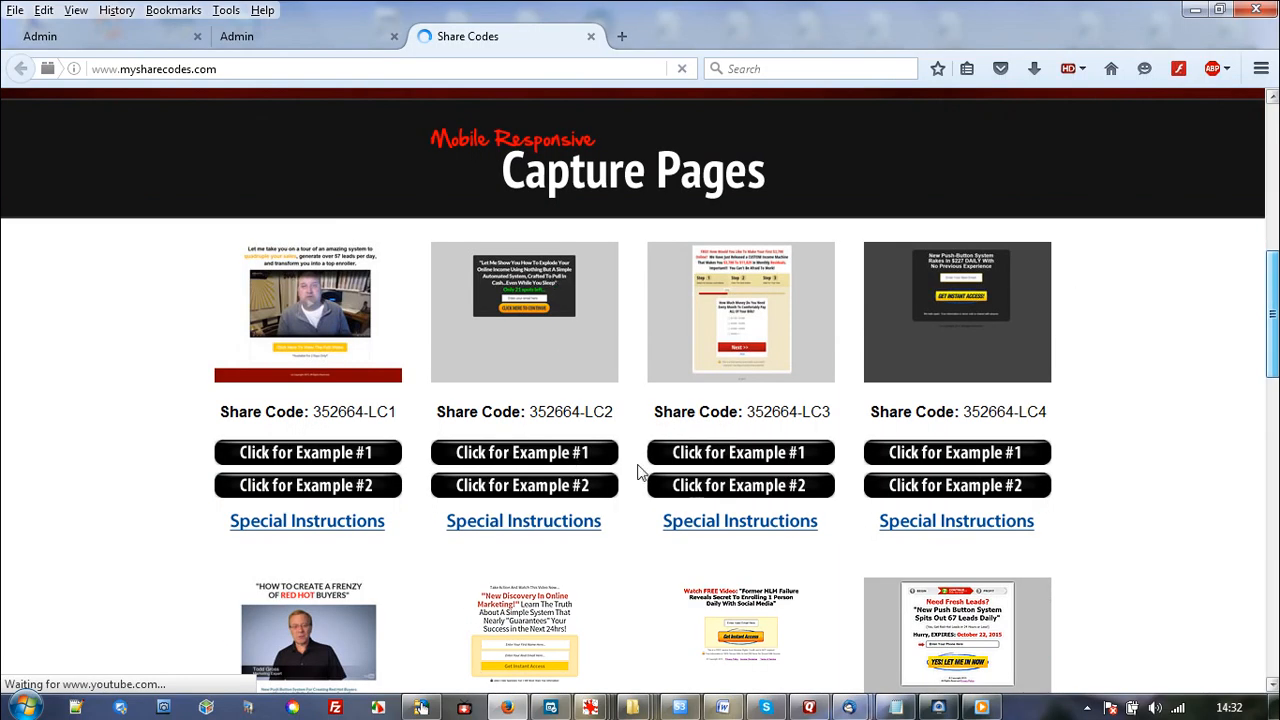
{"action": "left_click_drag", "start_coordinate": [610, 412], "coordinate": [523, 400]}
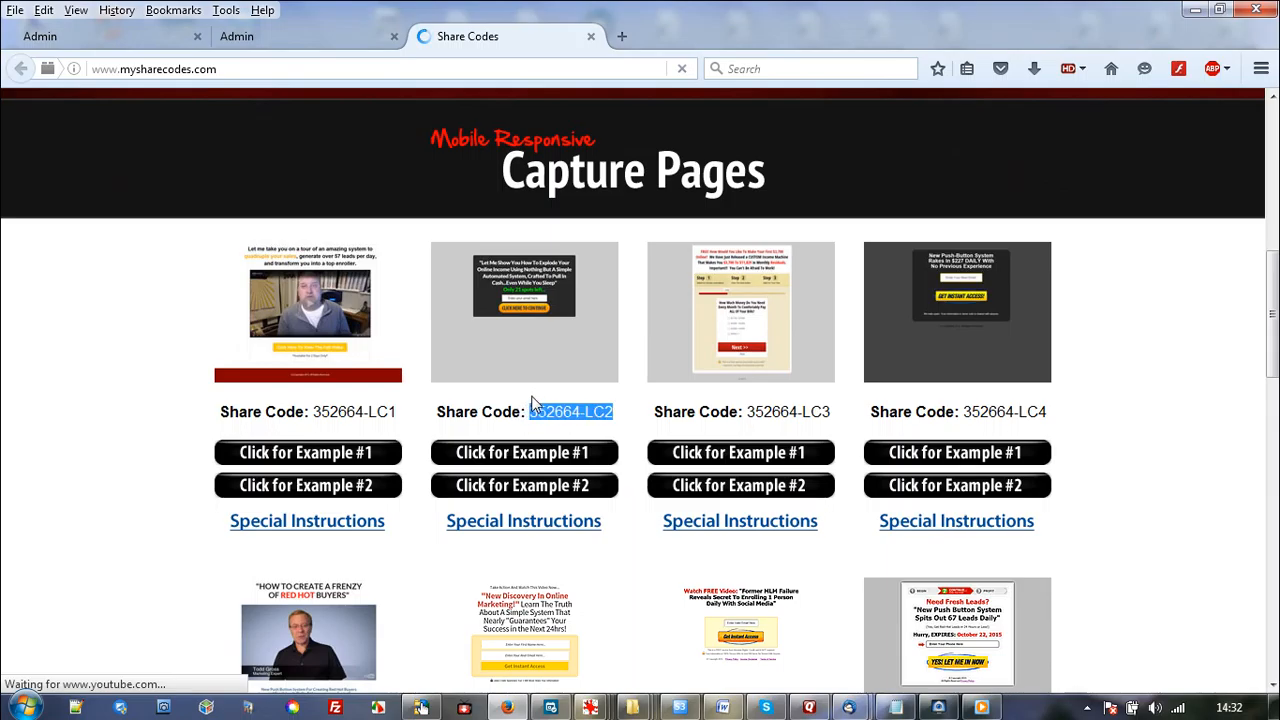
{"action": "right_click", "coordinate": [556, 417]}
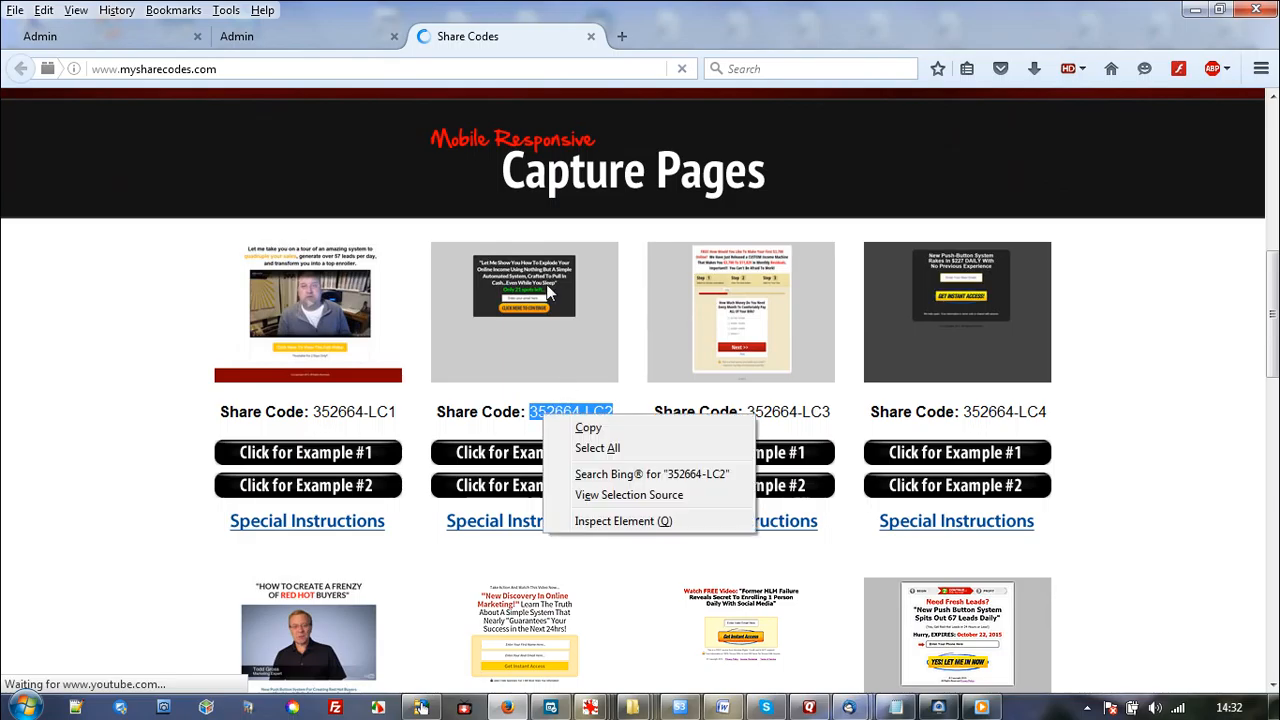
{"action": "left_click", "coordinate": [590, 427]}
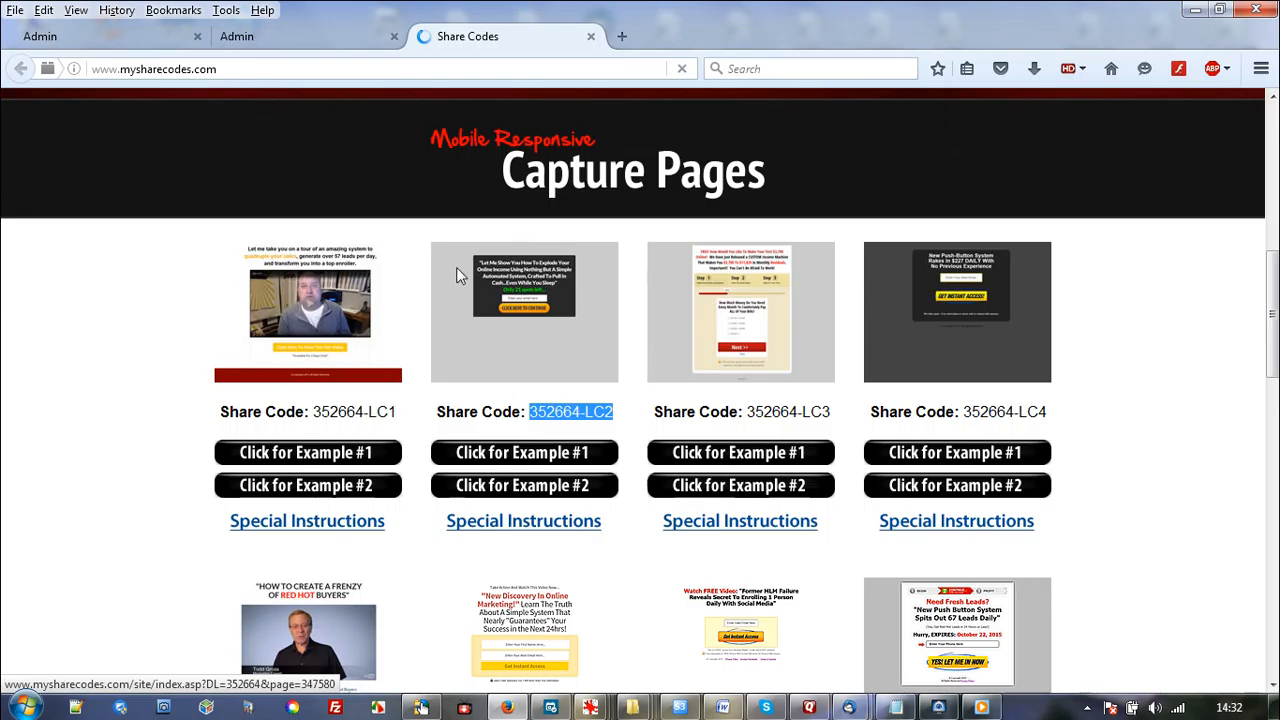
Step: Go to My Sharing Codes for web pages in the PLS admin area and close the Share Codes site
{"action": "left_click", "coordinate": [305, 35]}
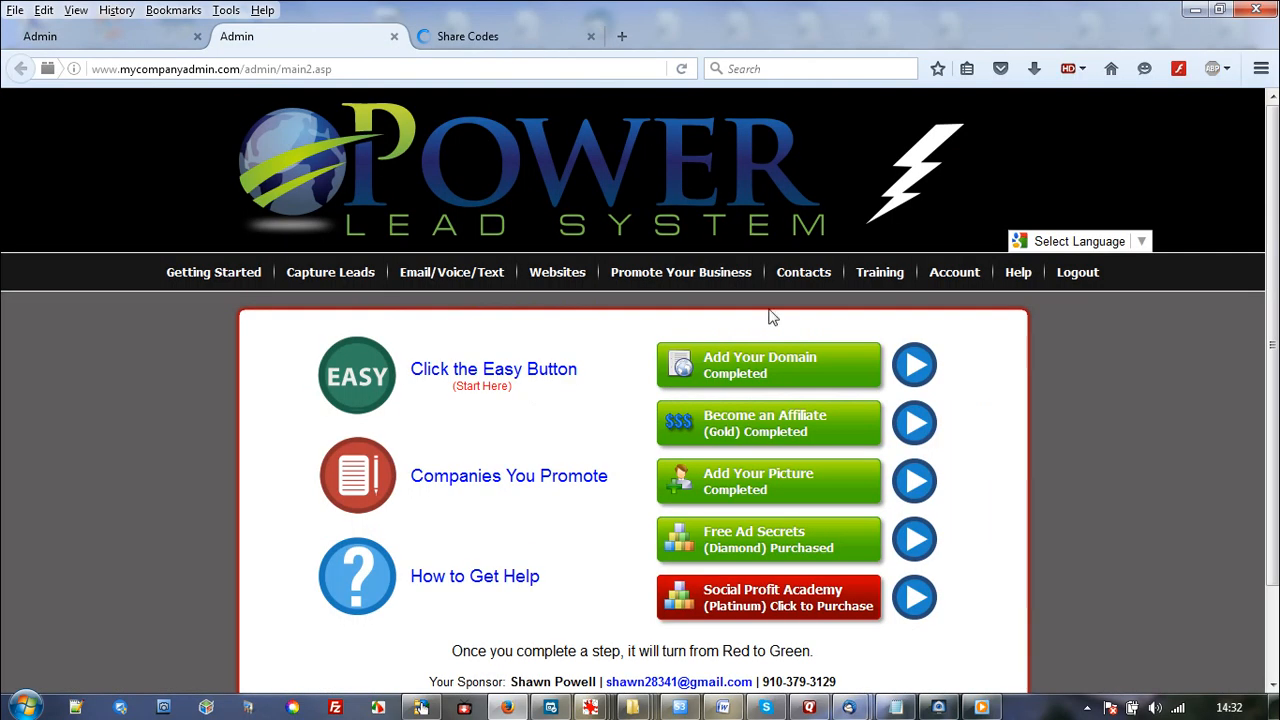
{"action": "mouse_move", "coordinate": [540, 275]}
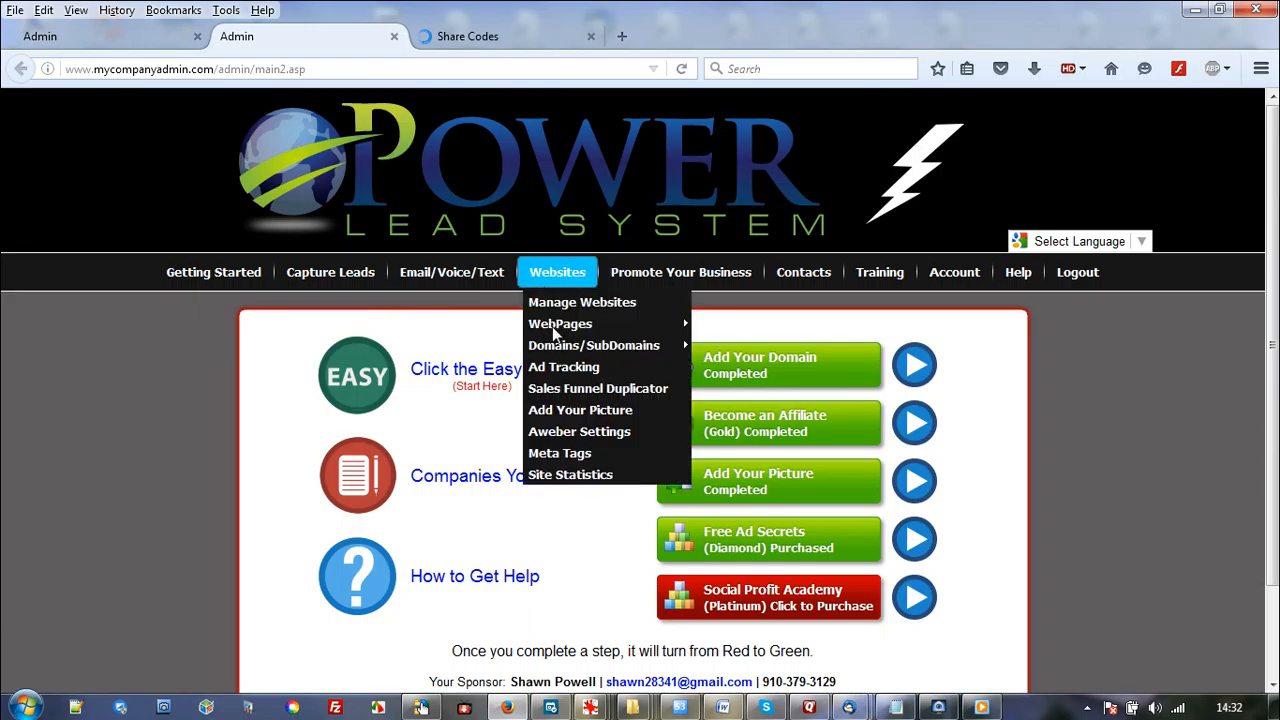
{"action": "mouse_move", "coordinate": [555, 334]}
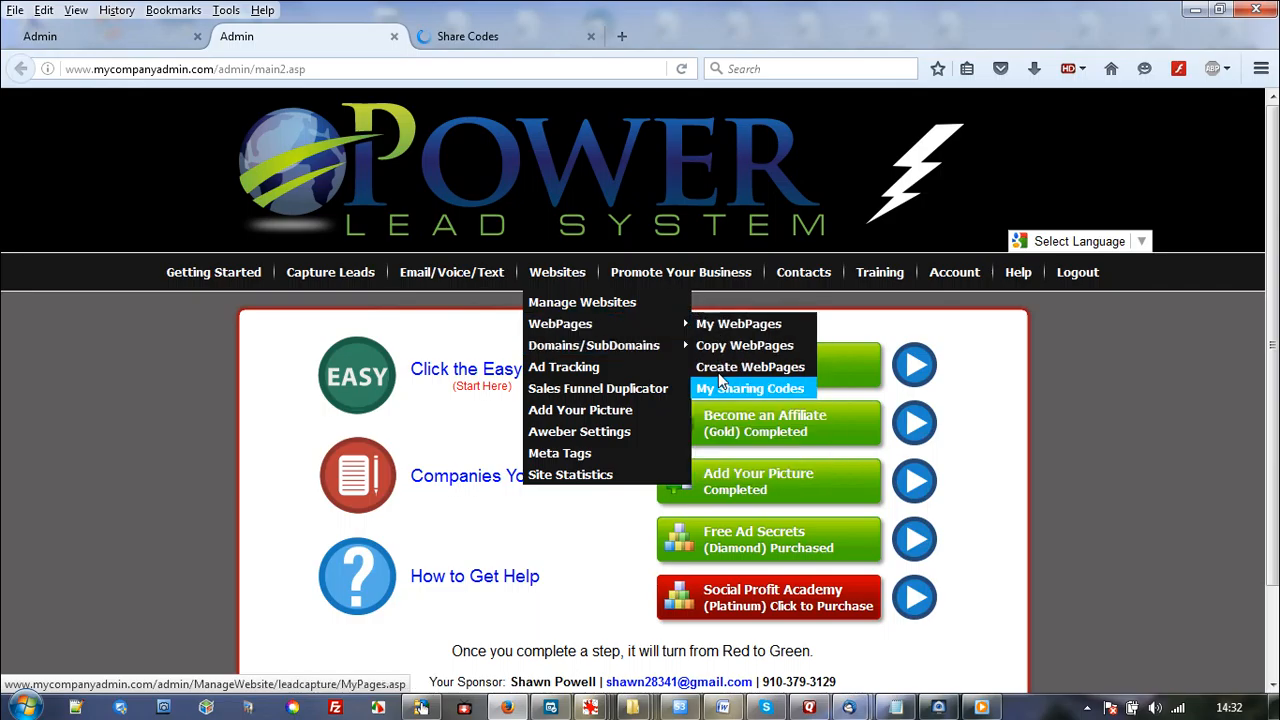
{"action": "left_click", "coordinate": [718, 376]}
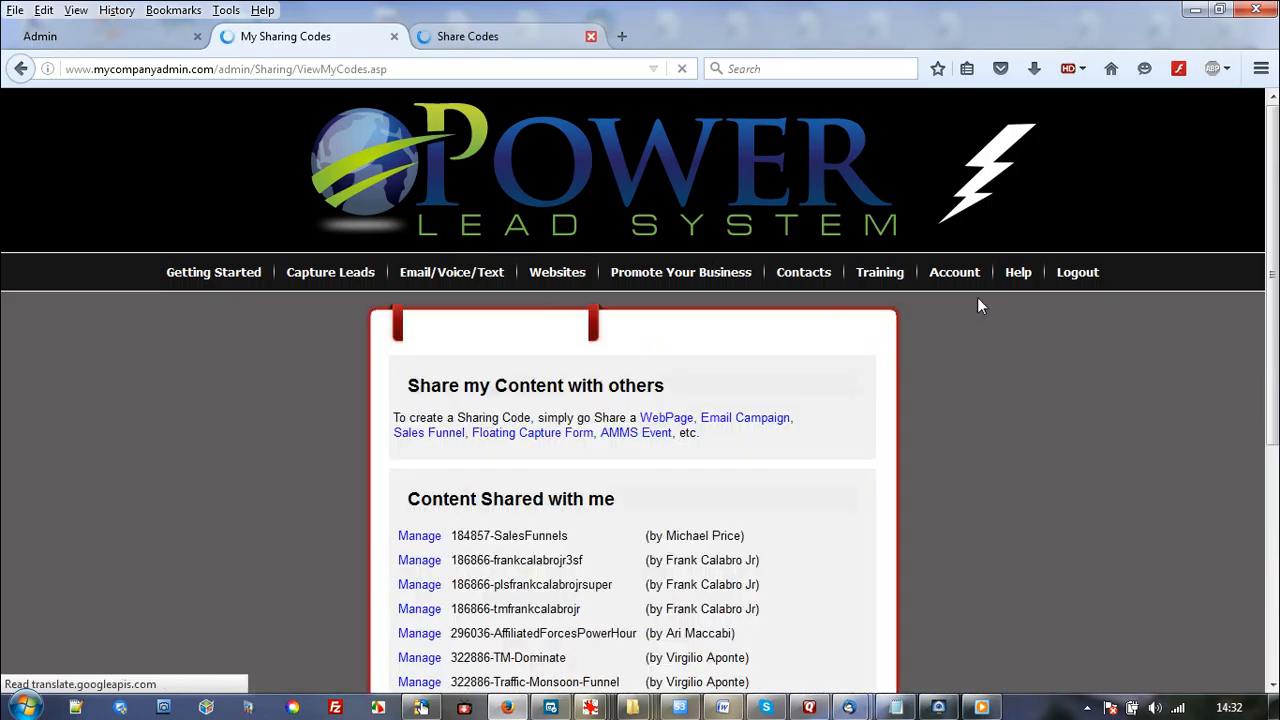
{"action": "left_click", "coordinate": [588, 36]}
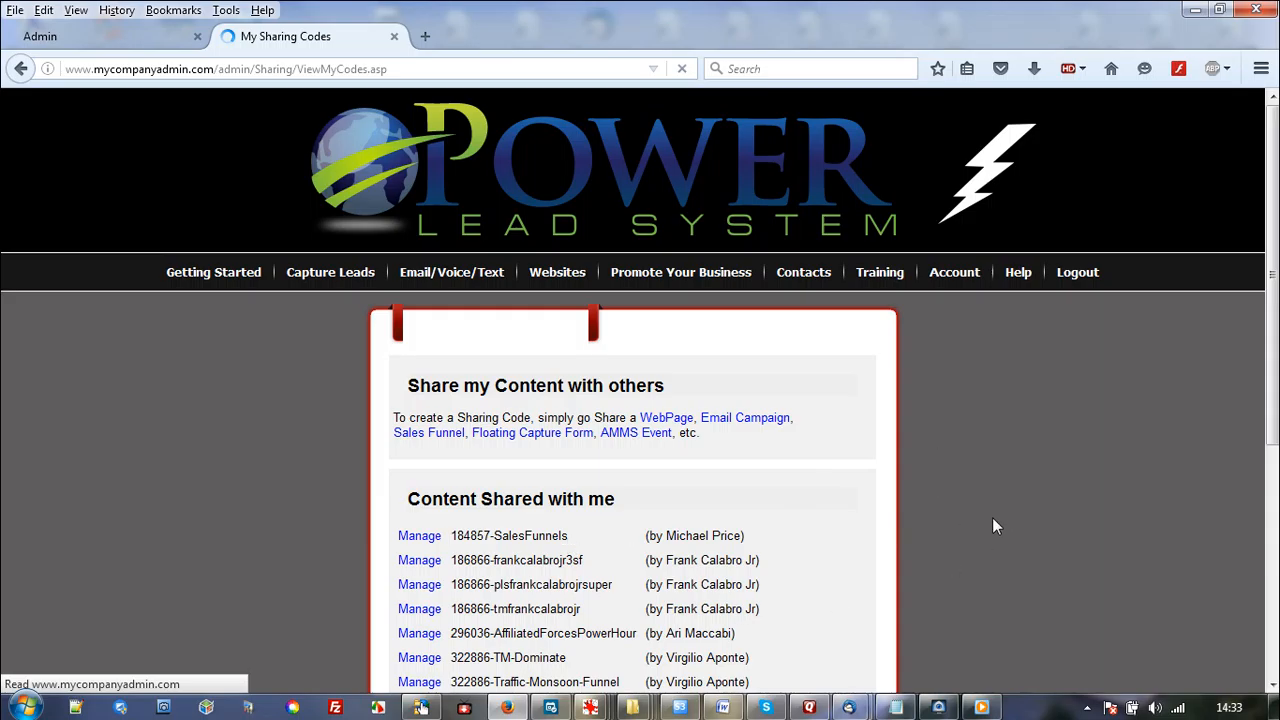
Step: Find share code 352664-LC2 under Content Shared with me and open its management page
{"action": "scroll", "coordinate": [981, 536], "scroll_direction": "down", "scroll_amount": 4}
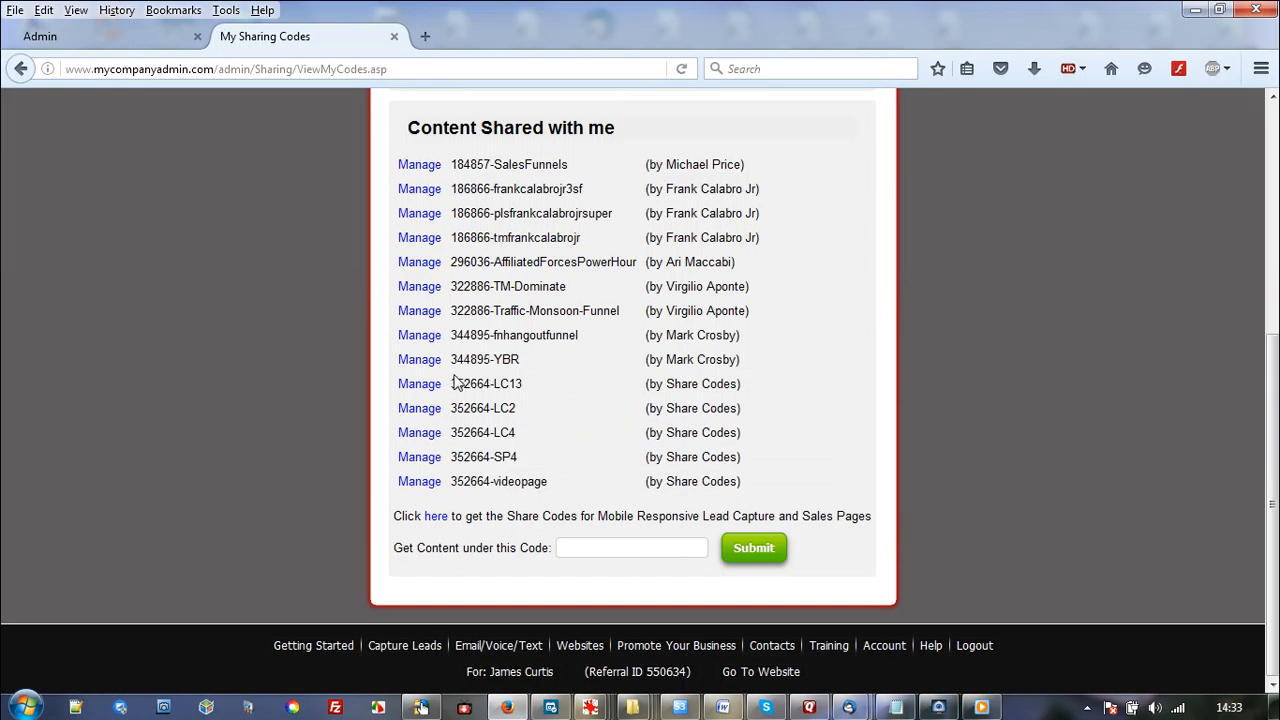
{"action": "left_click_drag", "start_coordinate": [508, 408], "coordinate": [448, 409]}
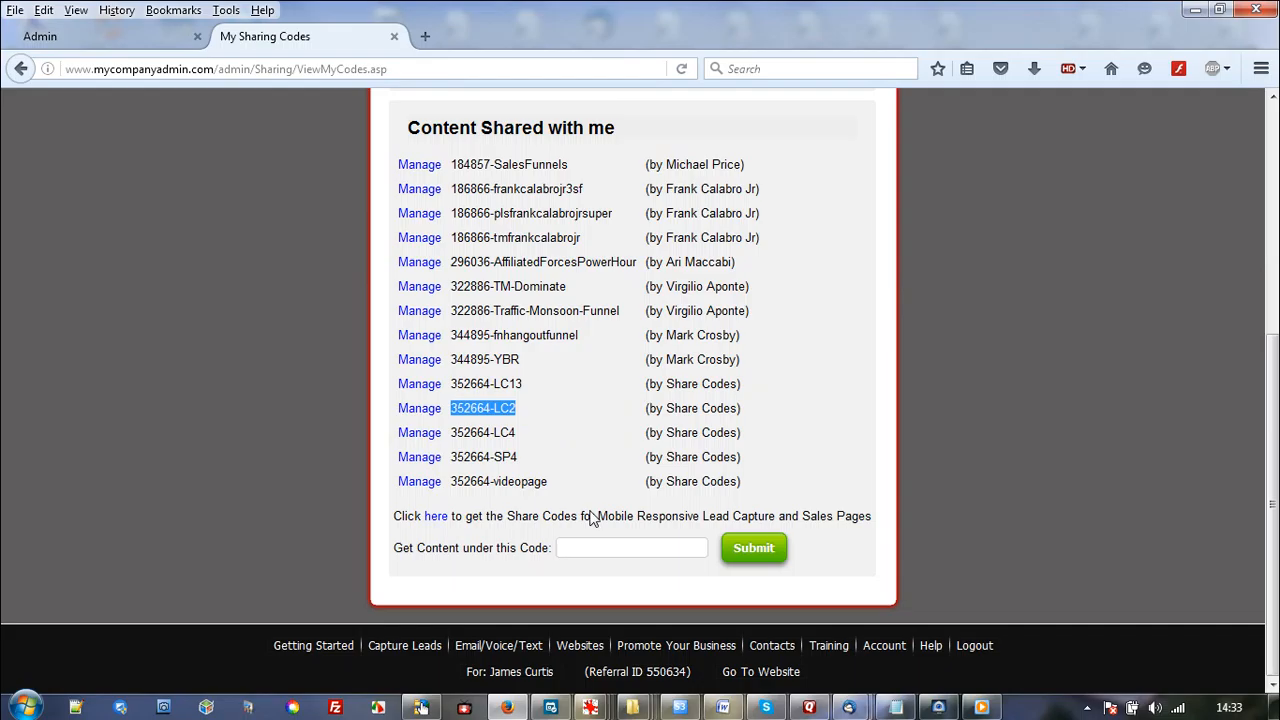
{"action": "left_click", "coordinate": [595, 550]}
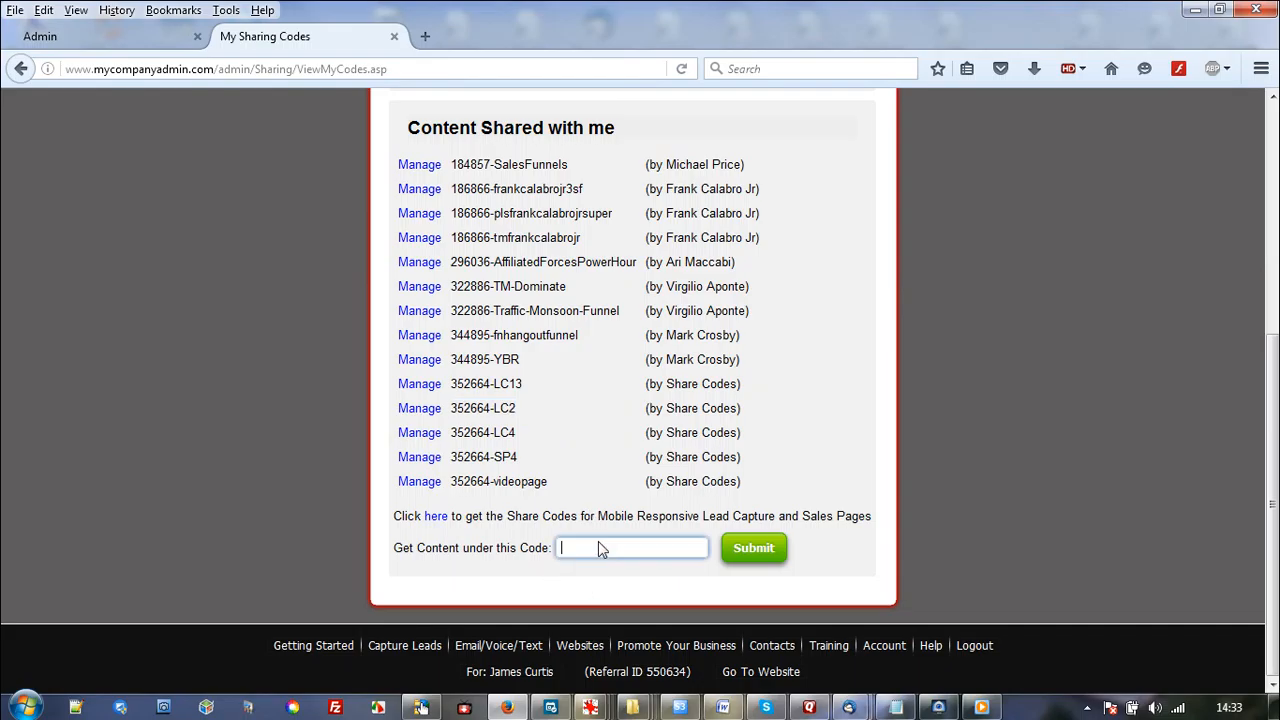
{"action": "right_click", "coordinate": [598, 543]}
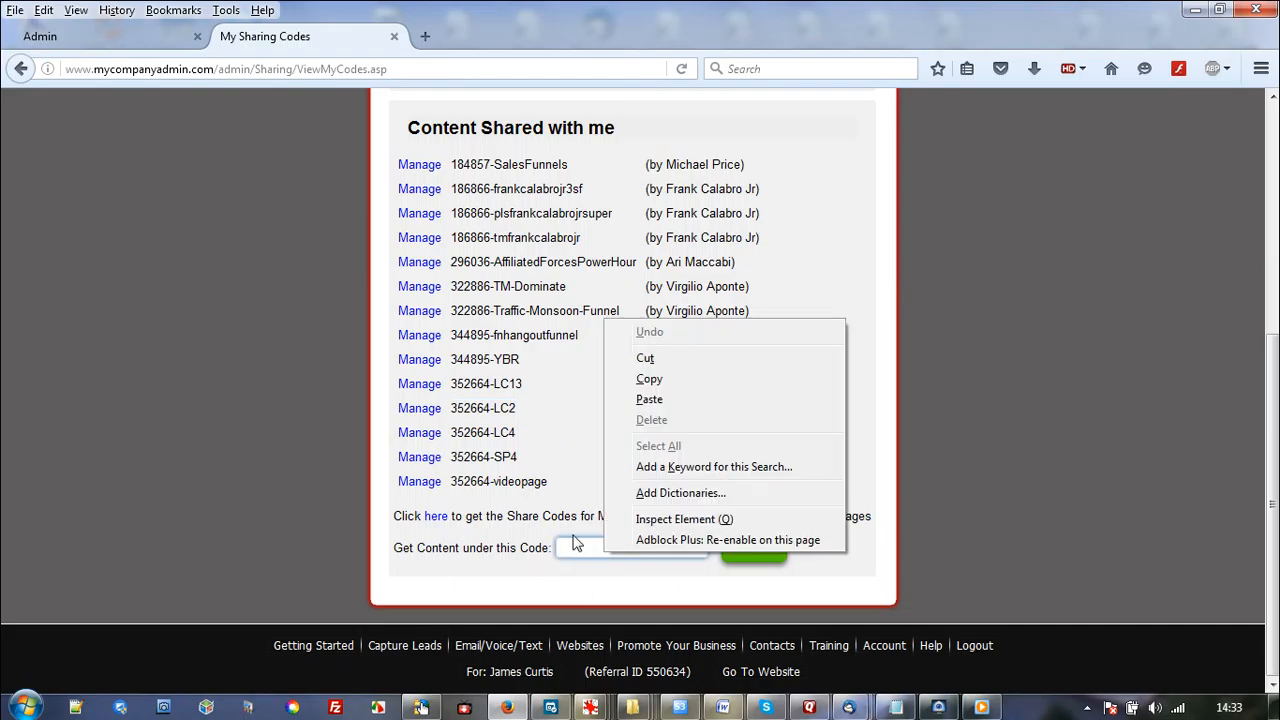
{"action": "left_click", "coordinate": [959, 456]}
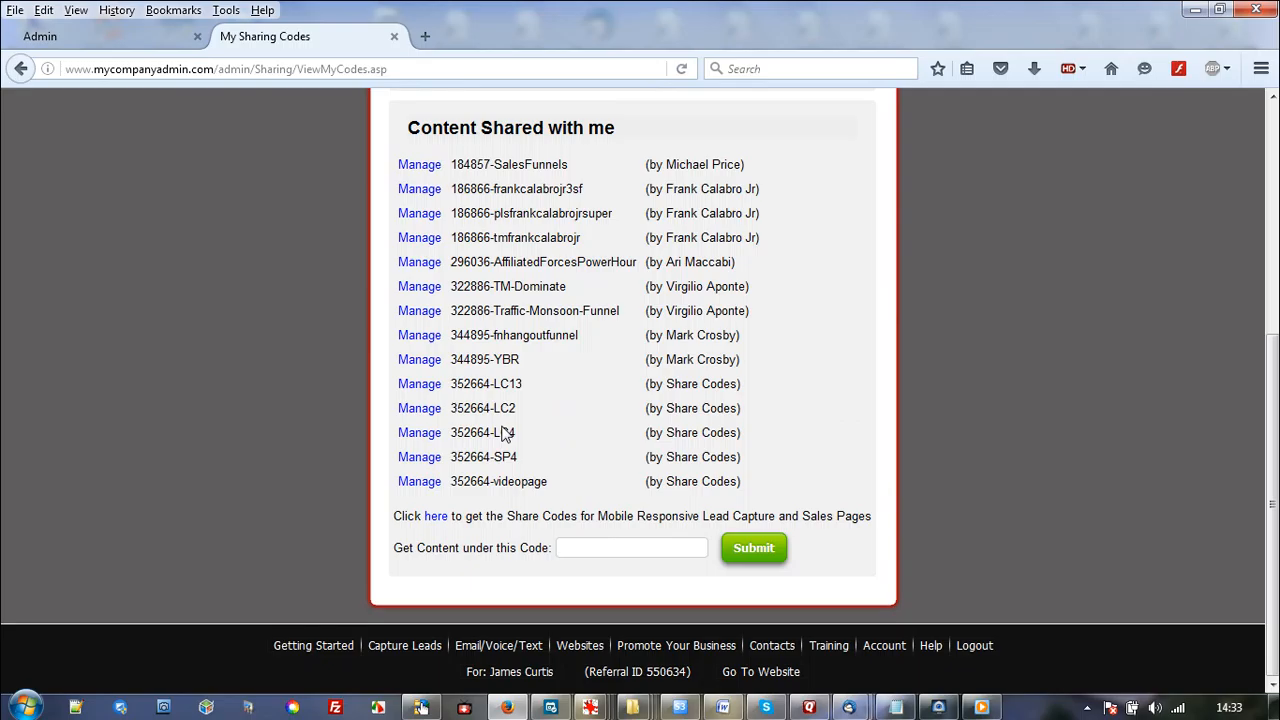
{"action": "left_click", "coordinate": [410, 403]}
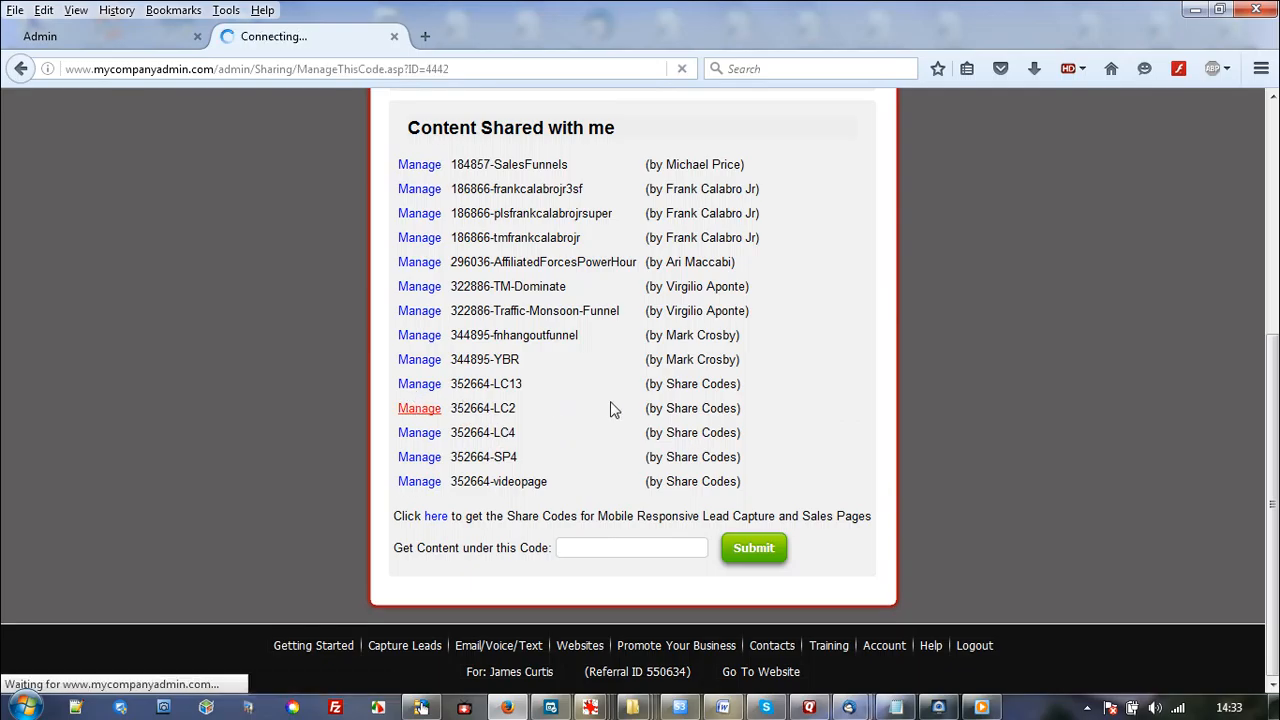
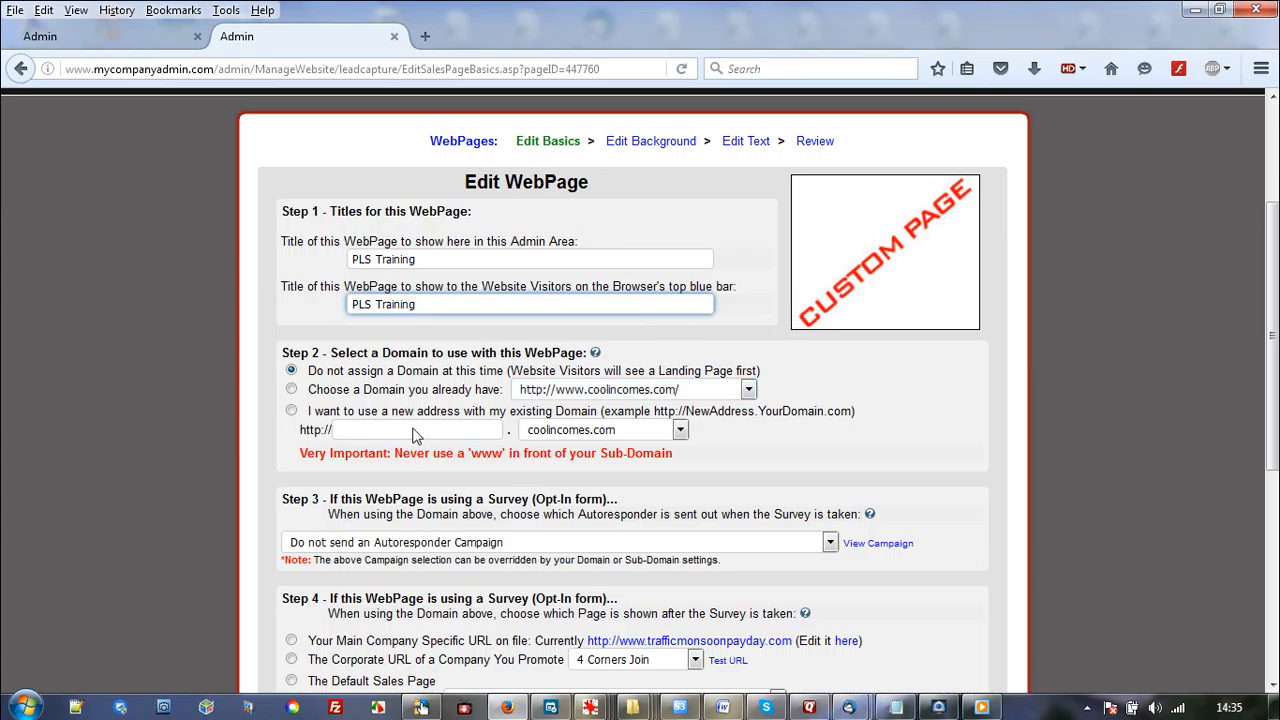
Step: Assign the webpage a new address on the existing domain, using sub-domain PLStraining with coolincomes.com
{"action": "left_click", "coordinate": [404, 430]}
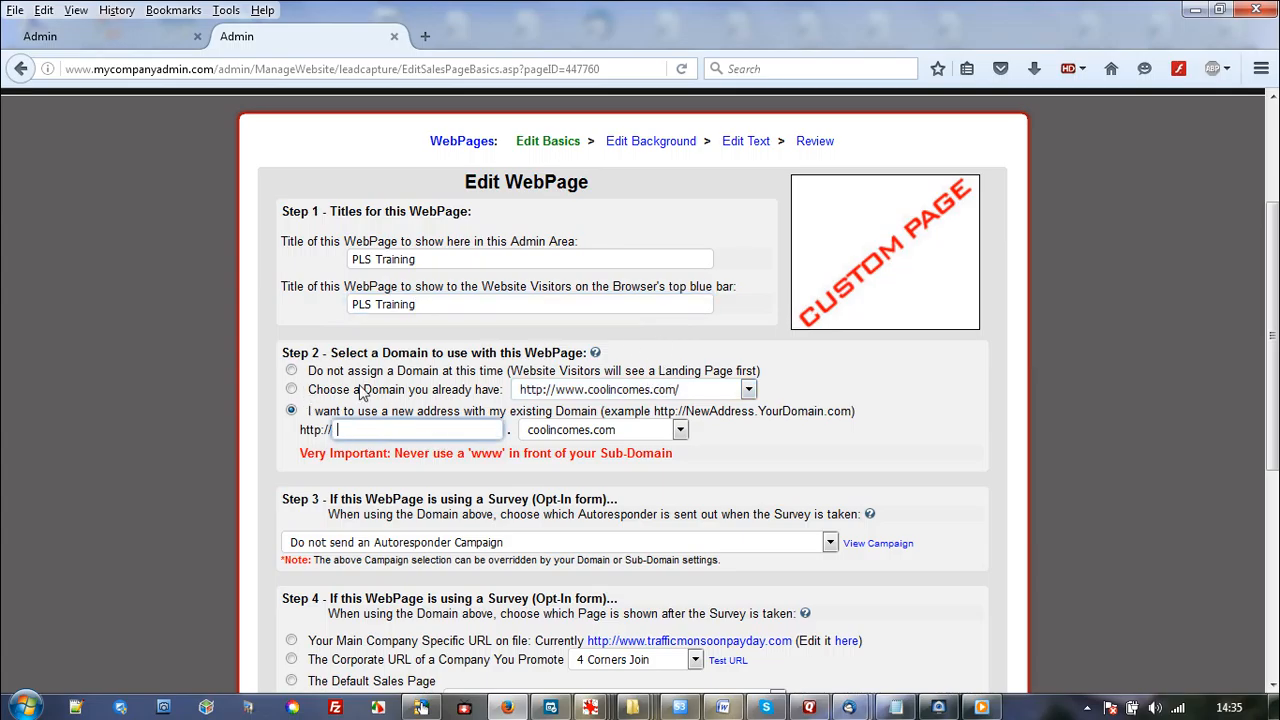
{"action": "left_click", "coordinate": [746, 389]}
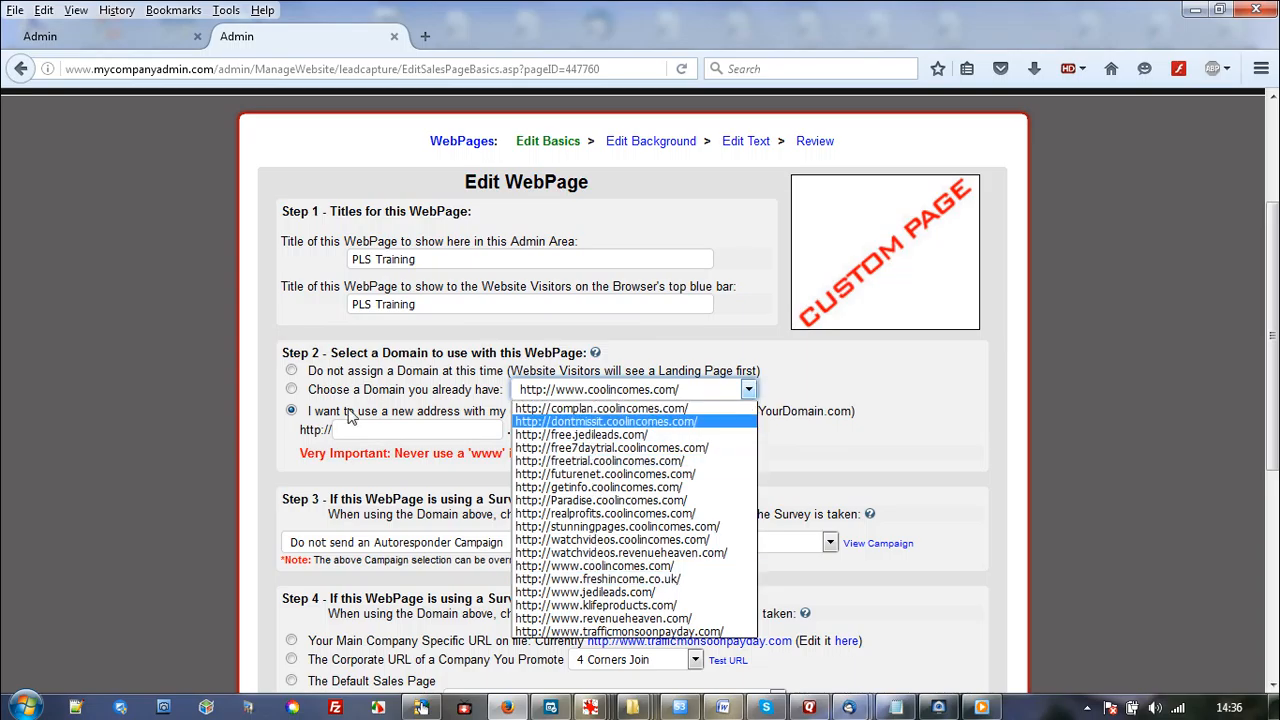
{"action": "left_click", "coordinate": [785, 374]}
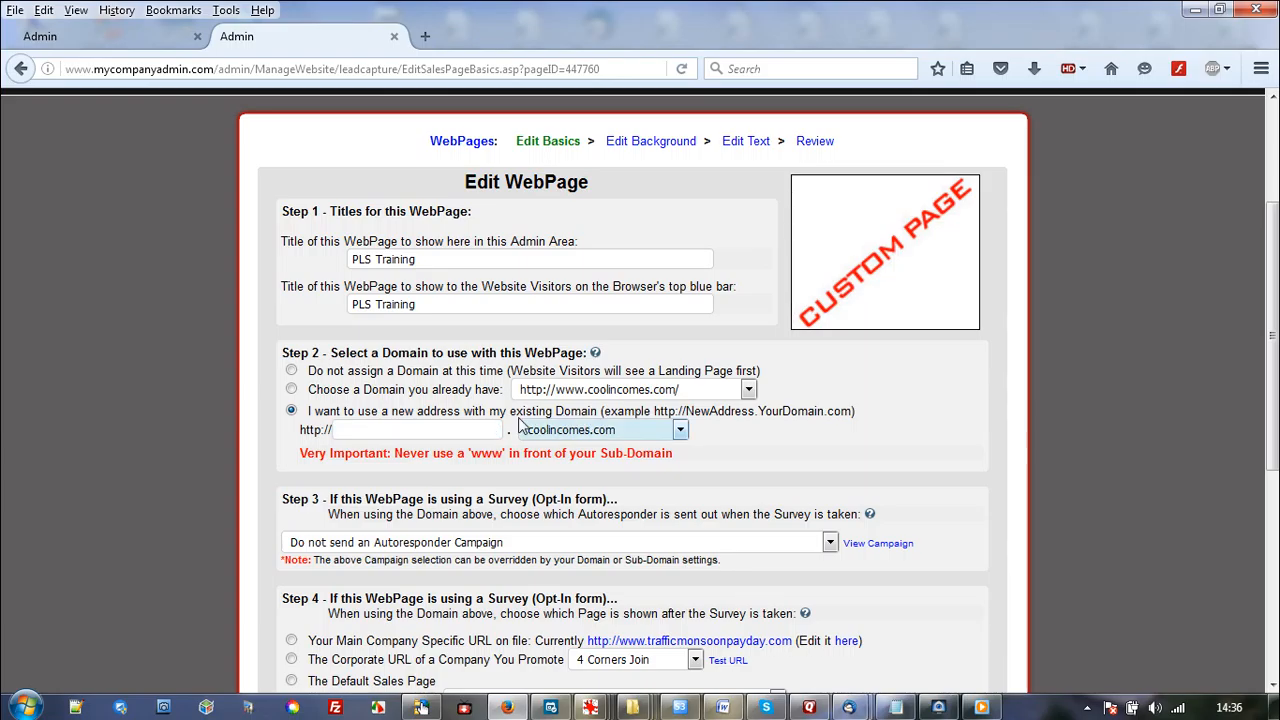
{"action": "left_click", "coordinate": [440, 429]}
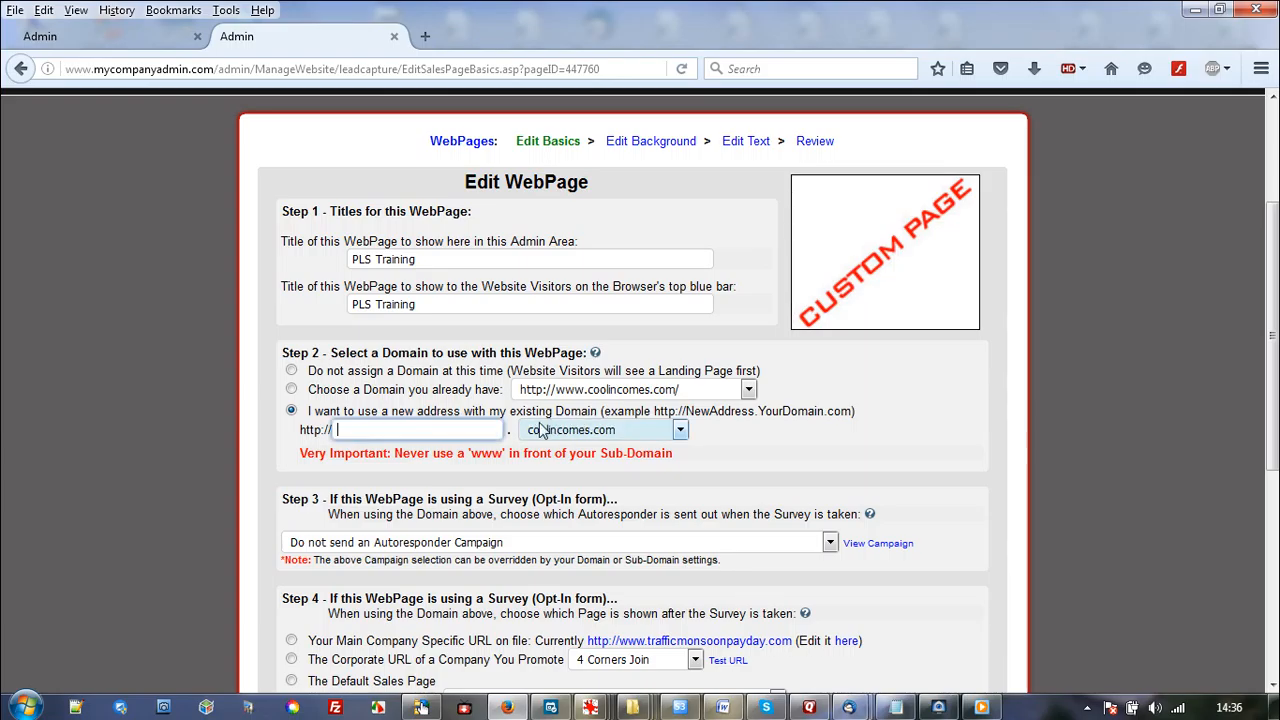
{"action": "left_click", "coordinate": [392, 424]}
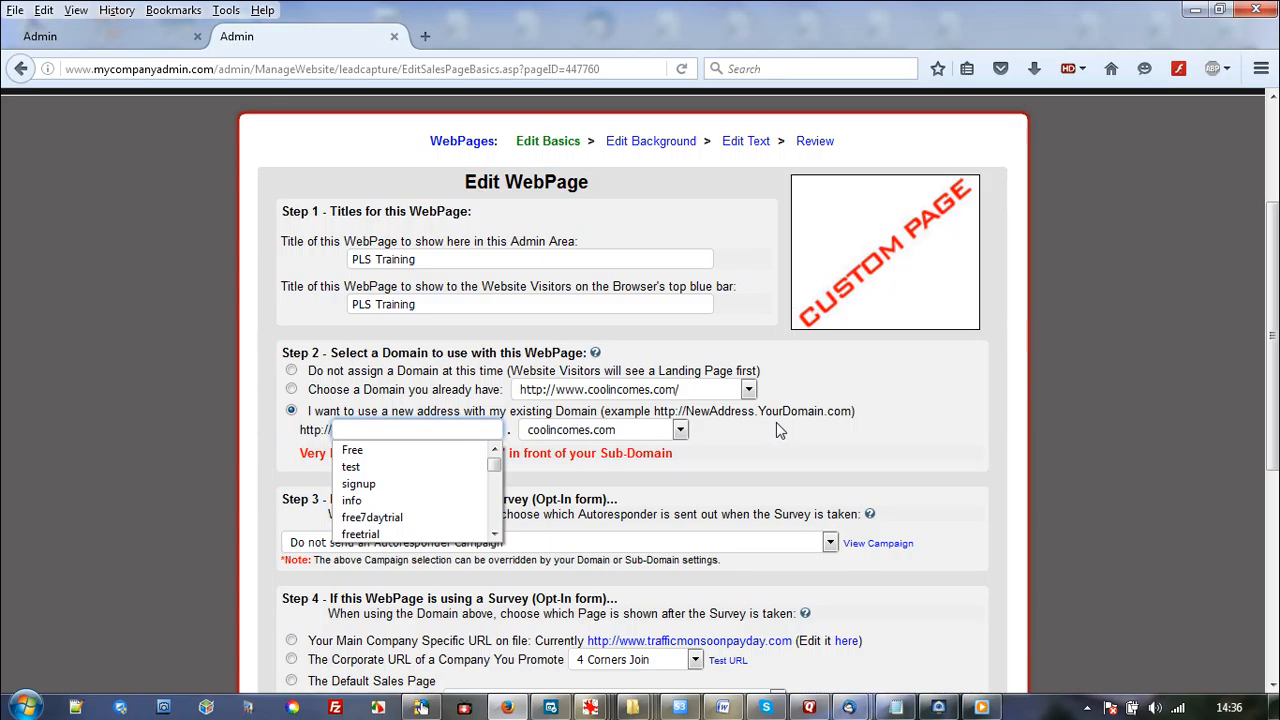
{"action": "type", "text": "PLS"}
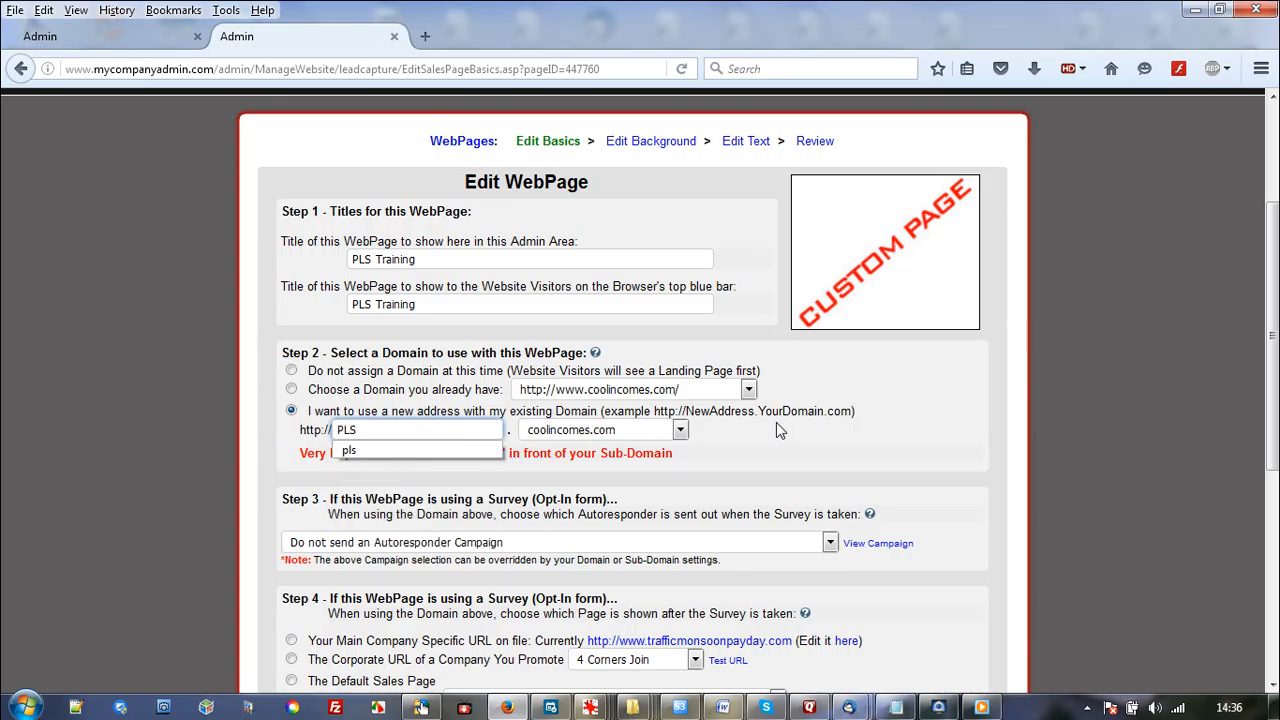
{"action": "type", "text": "training"}
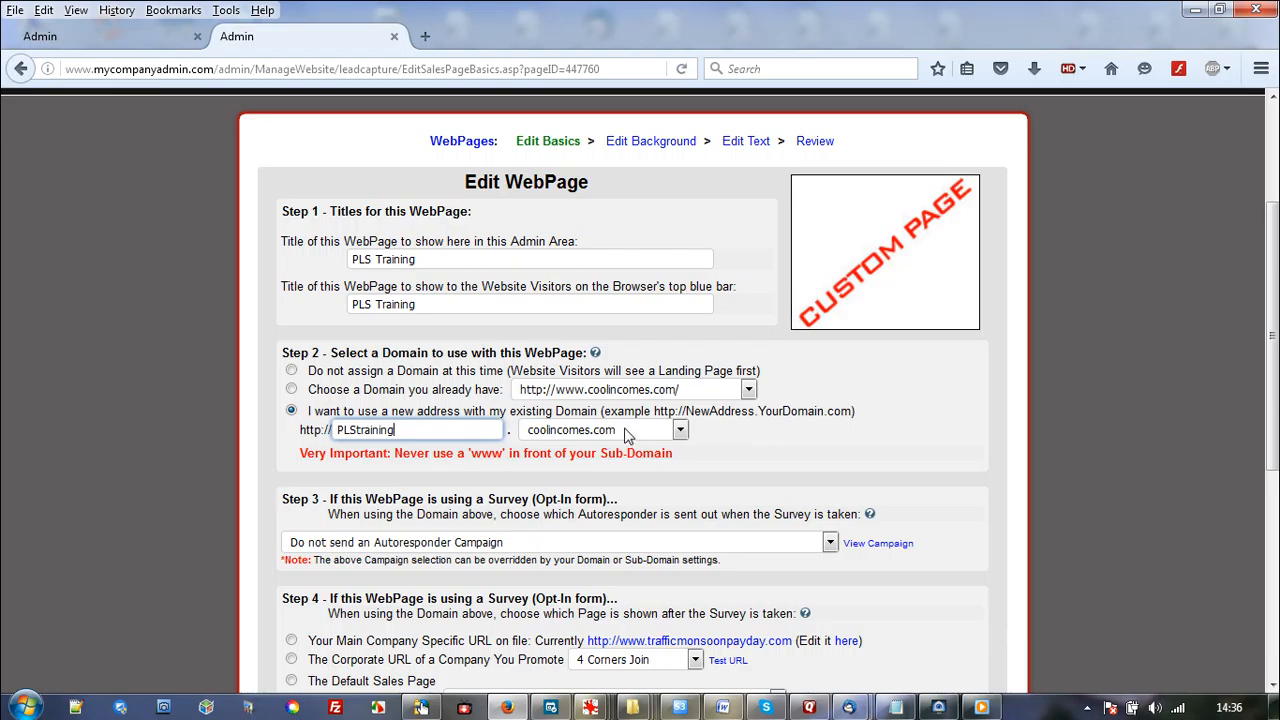
Step: Browse the autoresponder campaigns available for the survey, keeping the option Do not send an Autoresponder Campaign
{"action": "scroll", "coordinate": [910, 378], "scroll_direction": "down", "scroll_amount": 3}
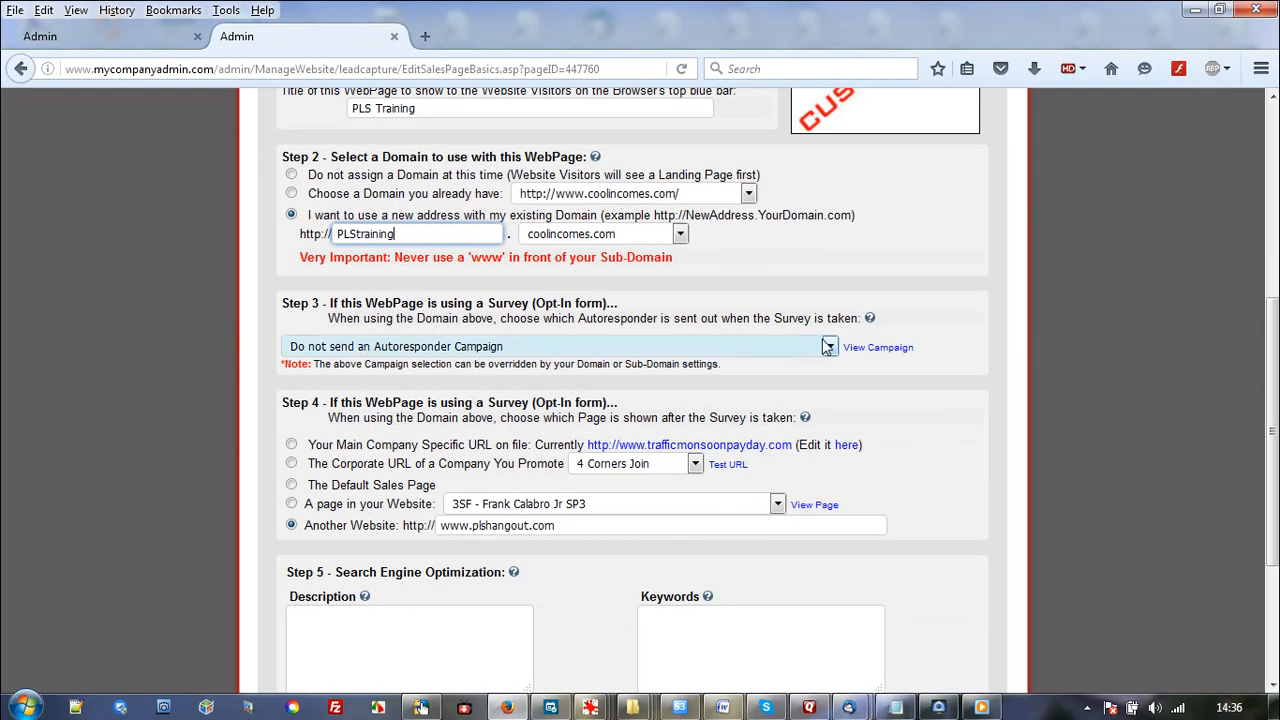
{"action": "left_click", "coordinate": [827, 346]}
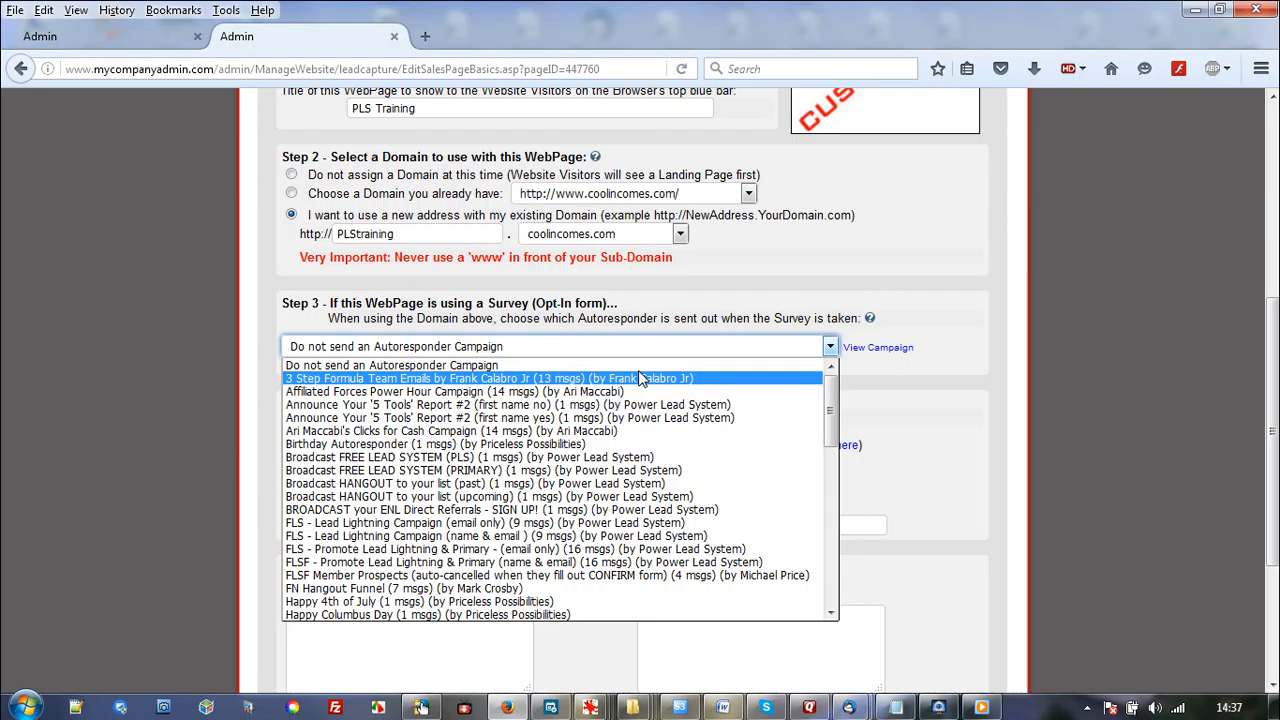
{"action": "left_click", "coordinate": [398, 365]}
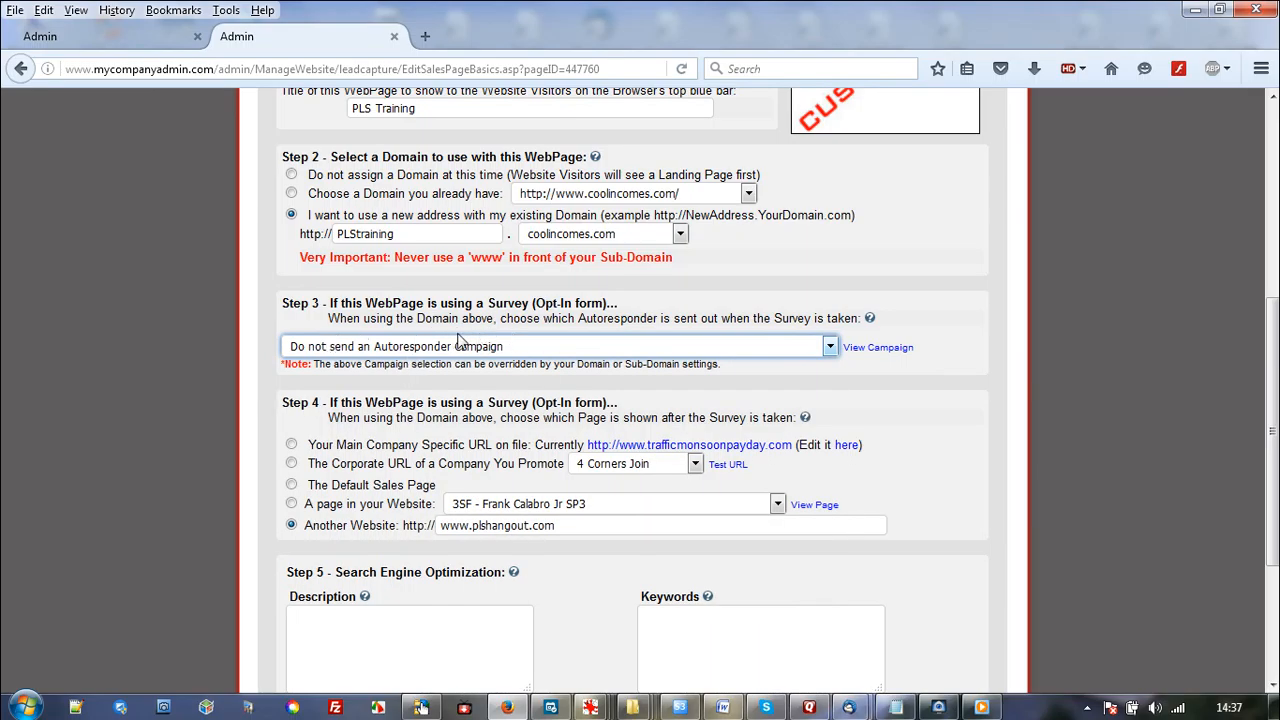
{"action": "left_click", "coordinate": [829, 347]}
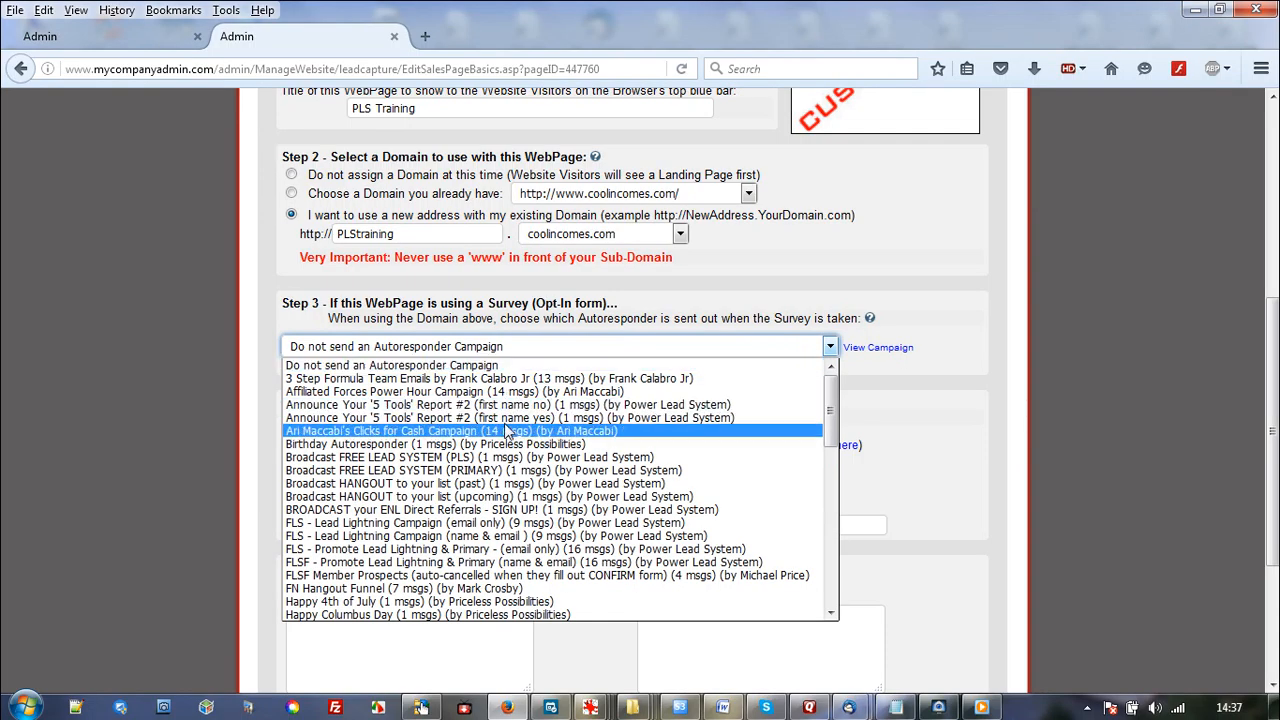
{"action": "scroll", "coordinate": [487, 420], "scroll_direction": "down", "scroll_amount": 7}
{"action": "scroll", "coordinate": [487, 420], "scroll_direction": "down", "scroll_amount": 5}
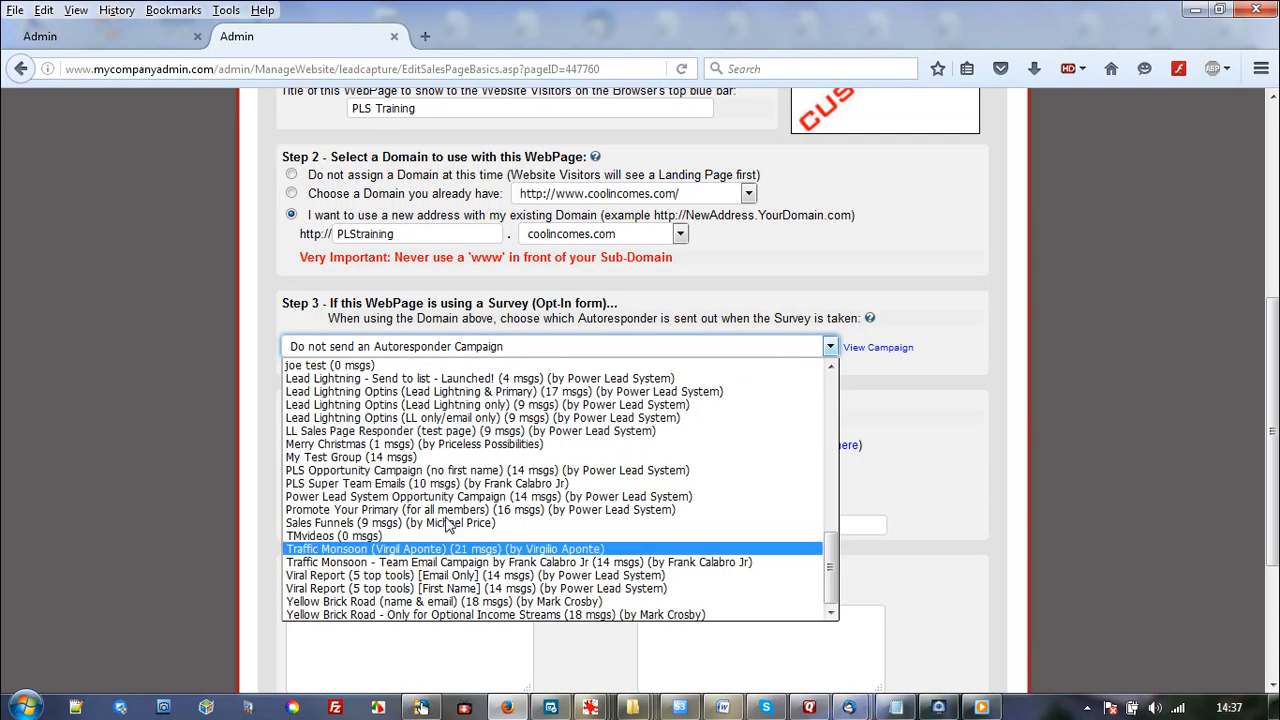
{"action": "scroll", "coordinate": [447, 500], "scroll_direction": "up", "scroll_amount": 4}
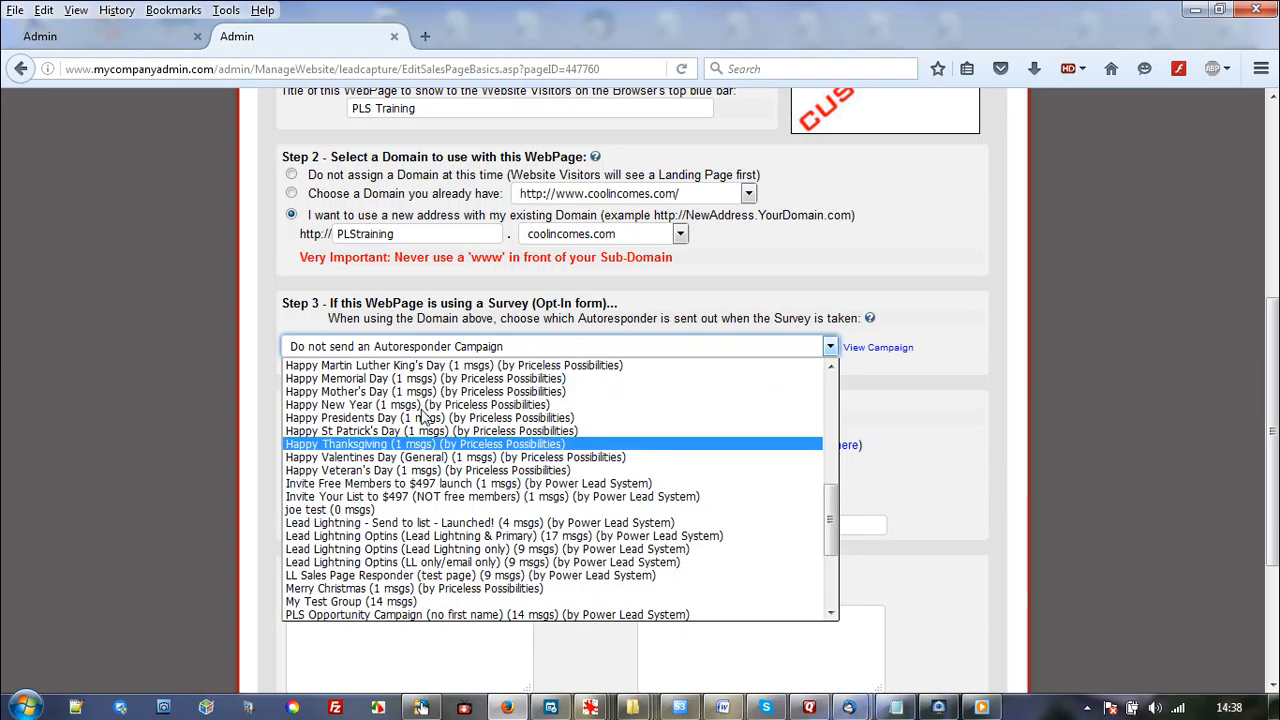
{"action": "scroll", "coordinate": [430, 425], "scroll_direction": "up", "scroll_amount": 7}
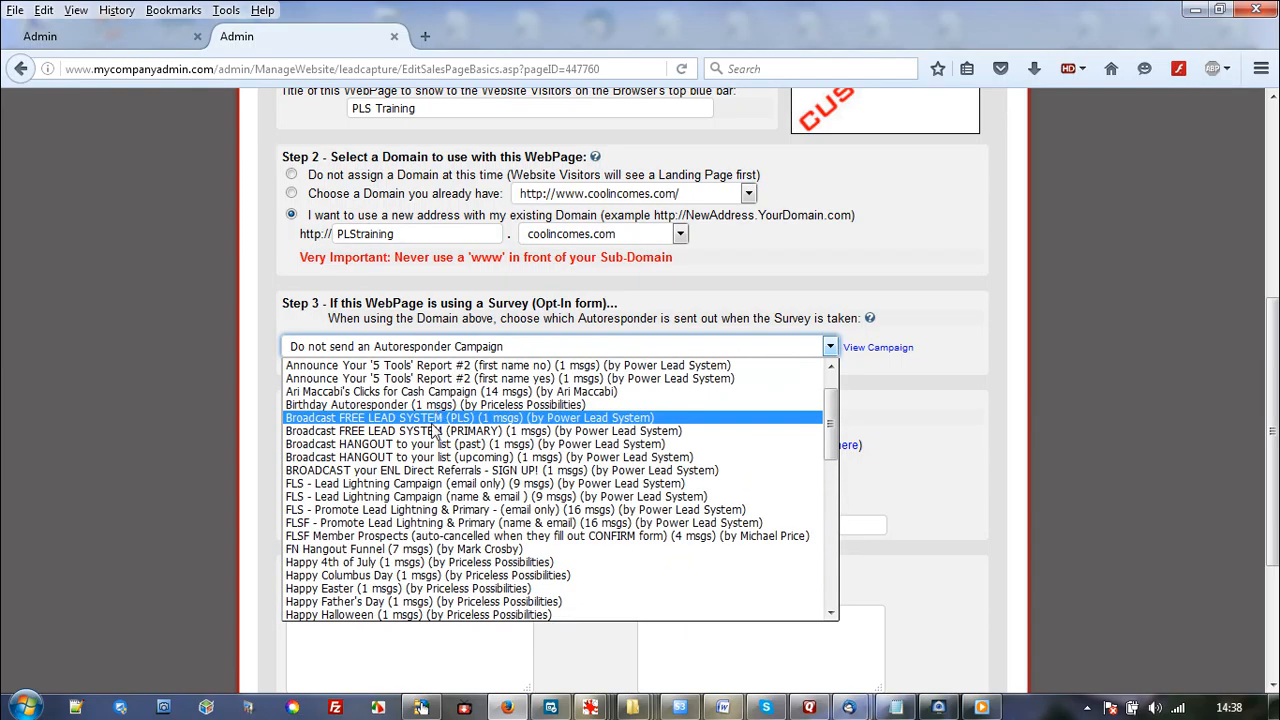
{"action": "scroll", "coordinate": [434, 418], "scroll_direction": "down", "scroll_amount": 2}
{"action": "scroll", "coordinate": [432, 418], "scroll_direction": "down", "scroll_amount": 5}
{"action": "scroll", "coordinate": [425, 418], "scroll_direction": "down", "scroll_amount": 4}
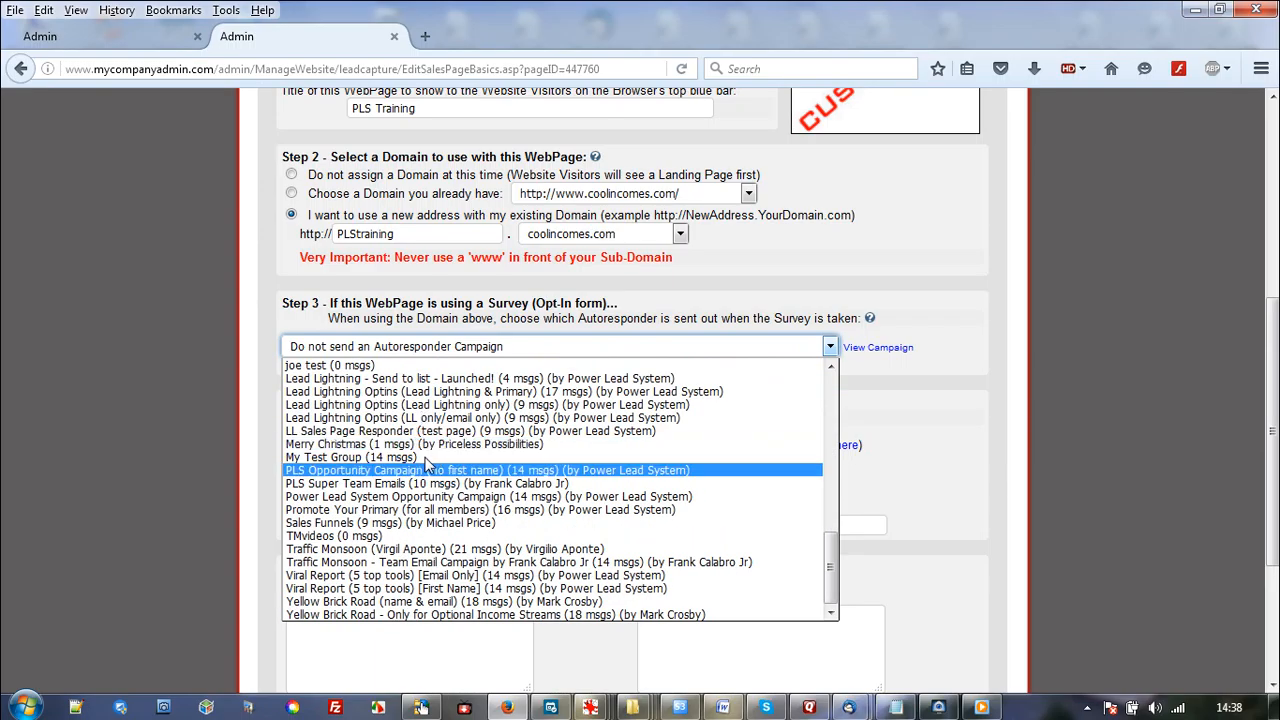
{"action": "scroll", "coordinate": [425, 462], "scroll_direction": "up", "scroll_amount": 10}
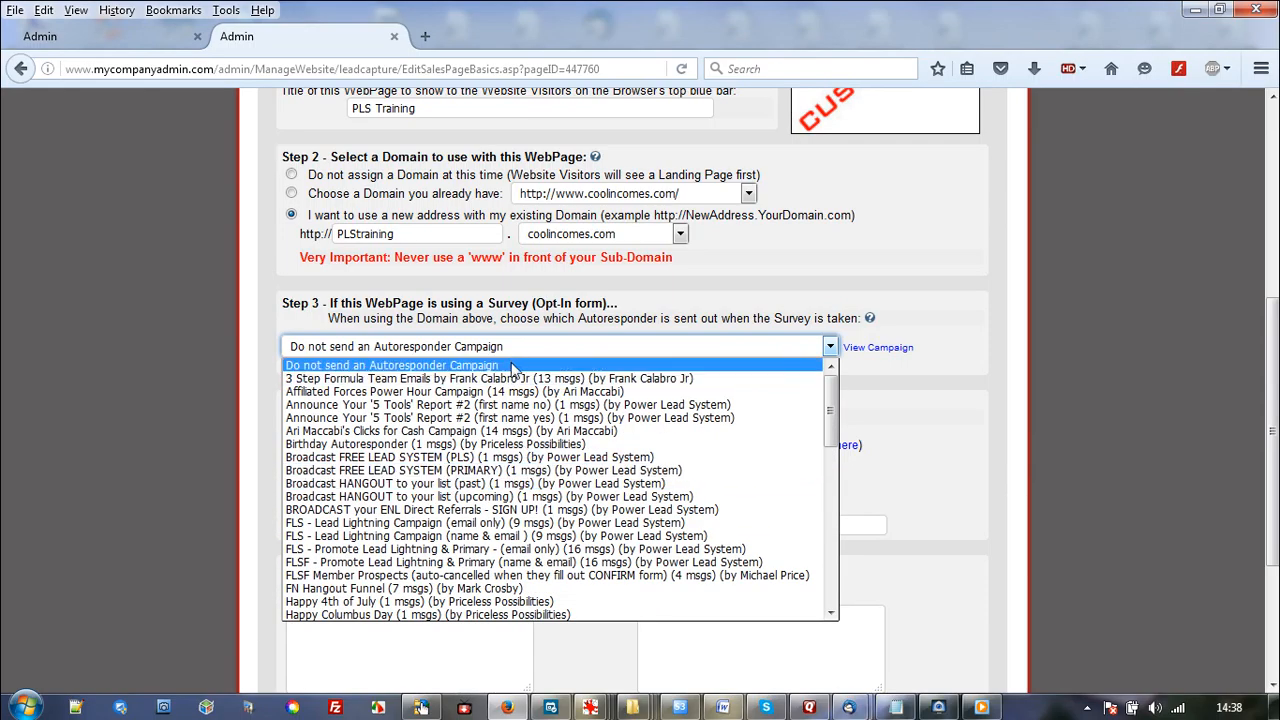
{"action": "left_click", "coordinate": [868, 450]}
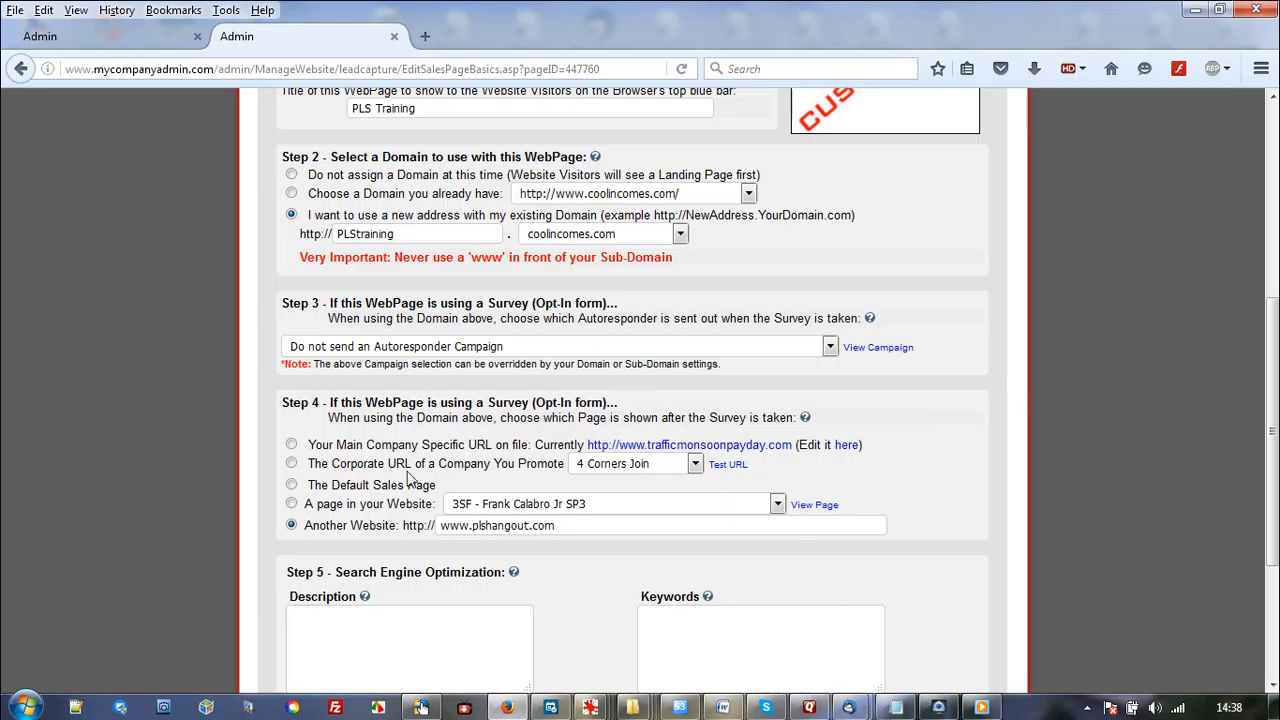
Step: Set the page shown after the survey to a page in your website, choosing the 3SF page ending in SP1
{"action": "scroll", "coordinate": [543, 291], "scroll_direction": "down", "scroll_amount": 4}
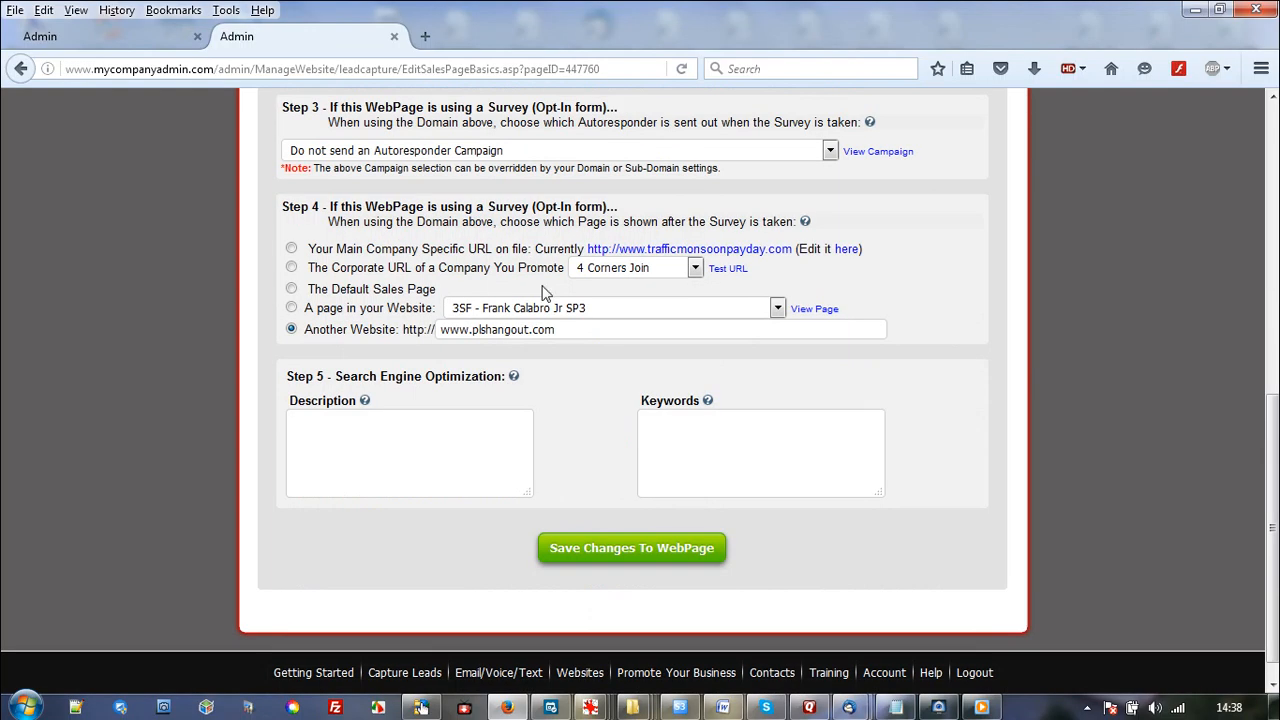
{"action": "left_click", "coordinate": [290, 307]}
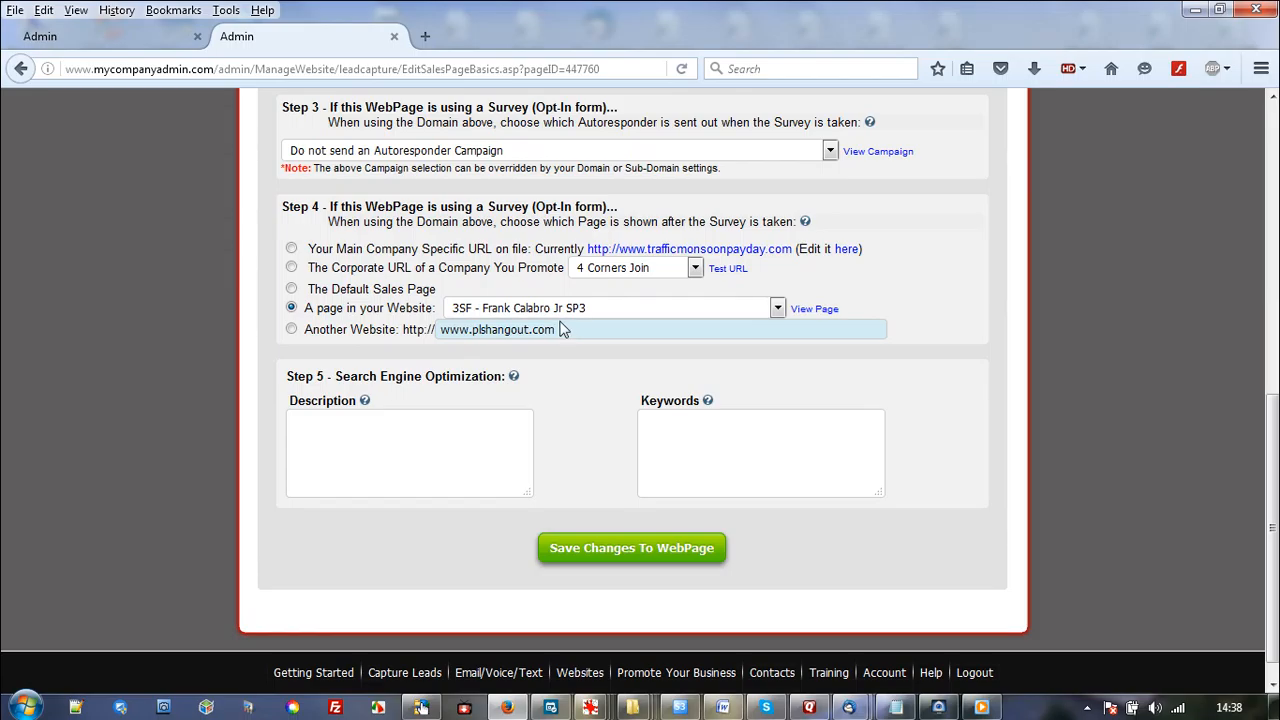
{"action": "left_click", "coordinate": [432, 332]}
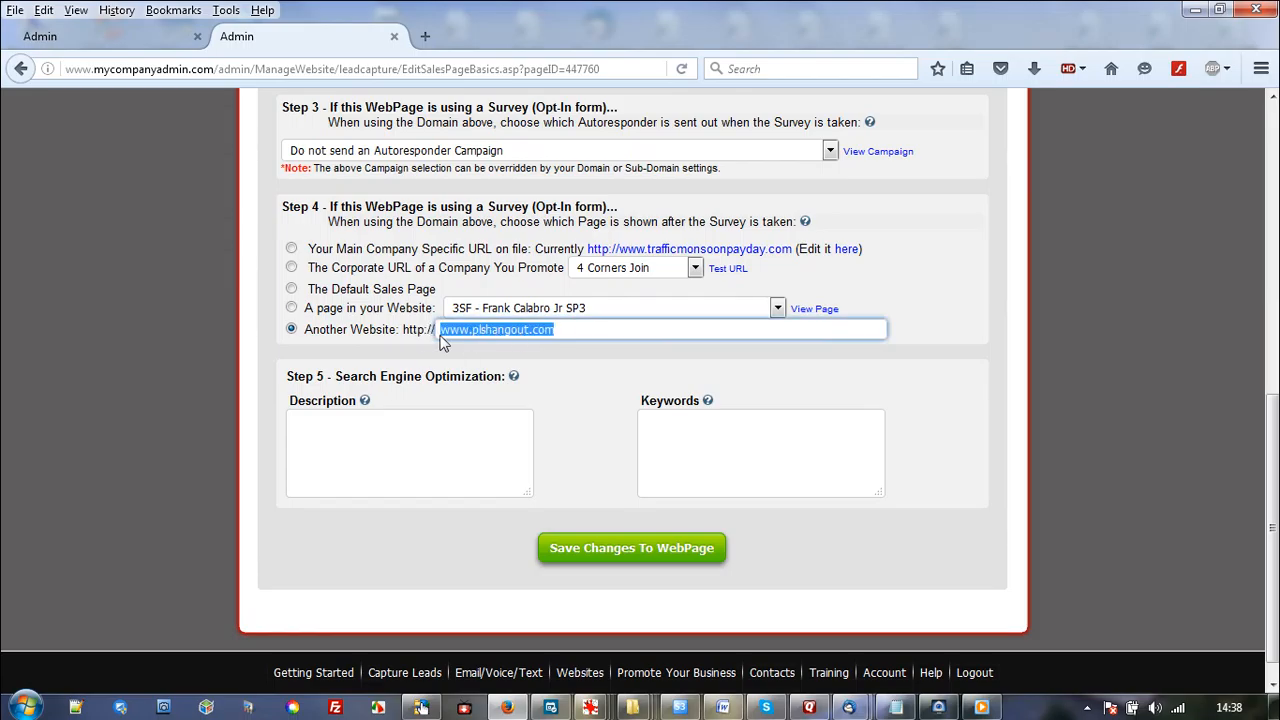
{"action": "left_click", "coordinate": [291, 307]}
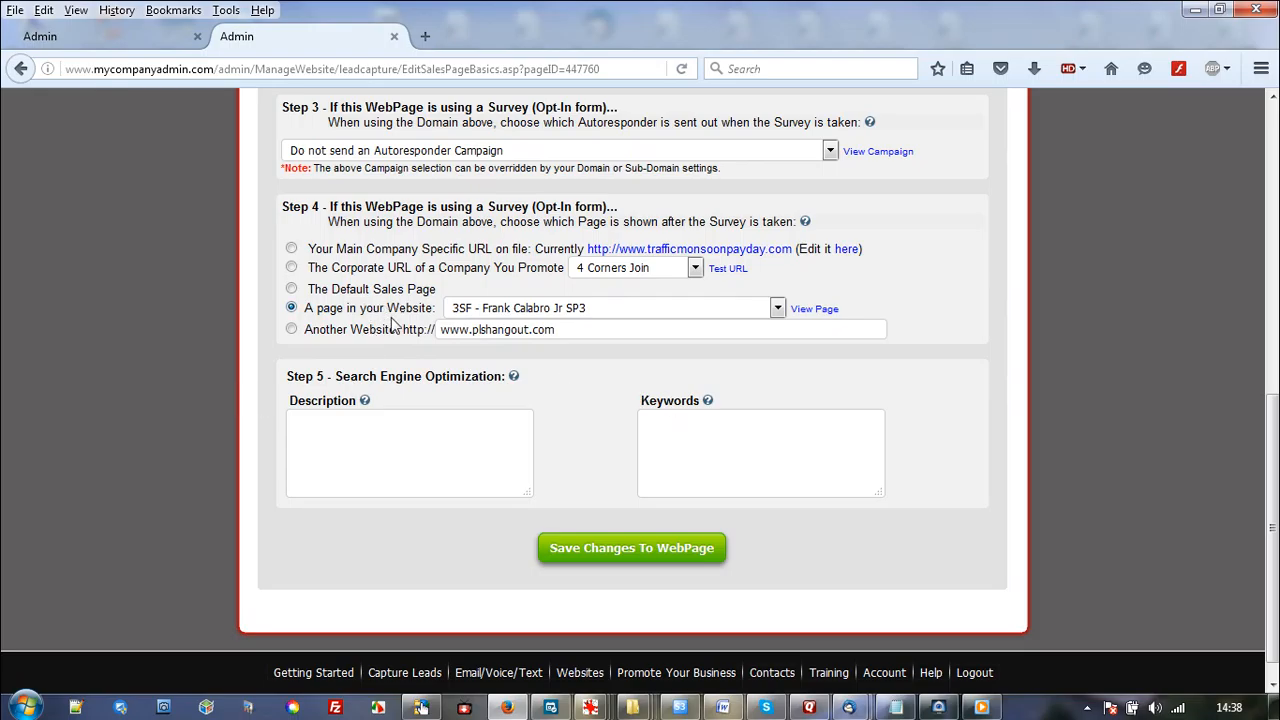
{"action": "left_click", "coordinate": [776, 308]}
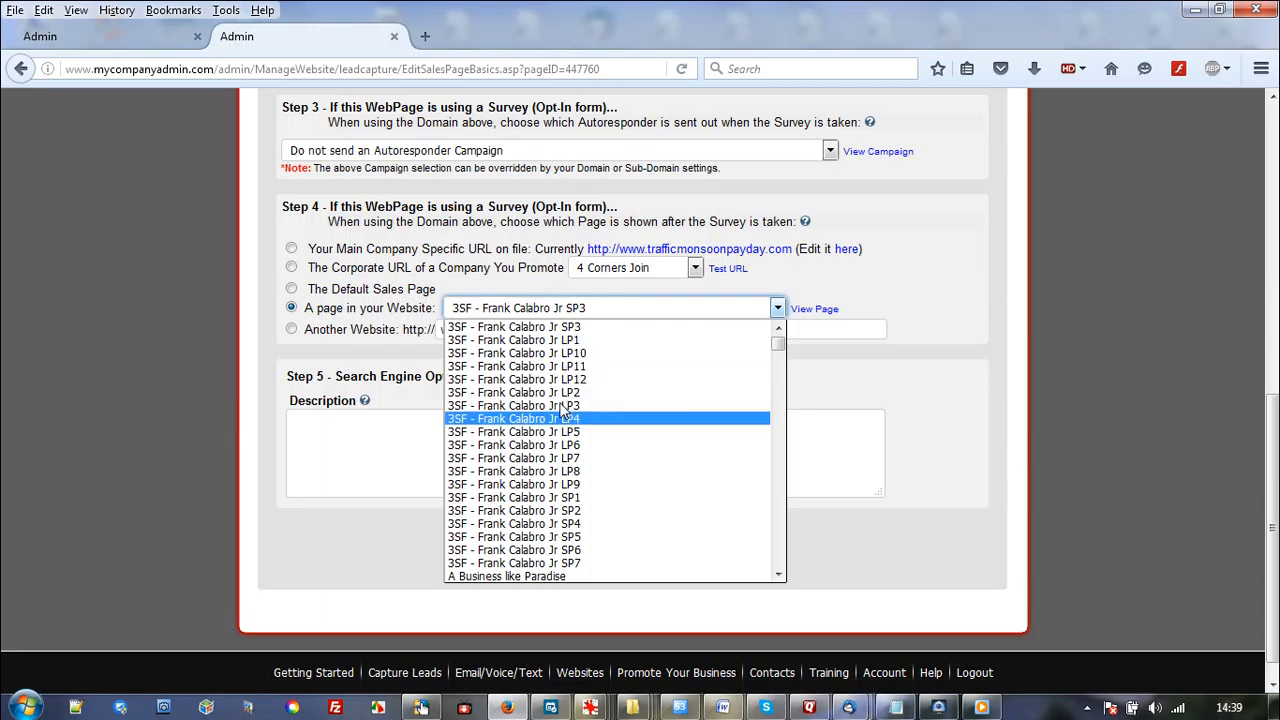
{"action": "left_click", "coordinate": [573, 497]}
Step: Fill in the search engine description with the funnel author's name and "3 steps sales funnel", and the keywords "network marketing, work from home"
{"action": "left_click", "coordinate": [379, 443]}
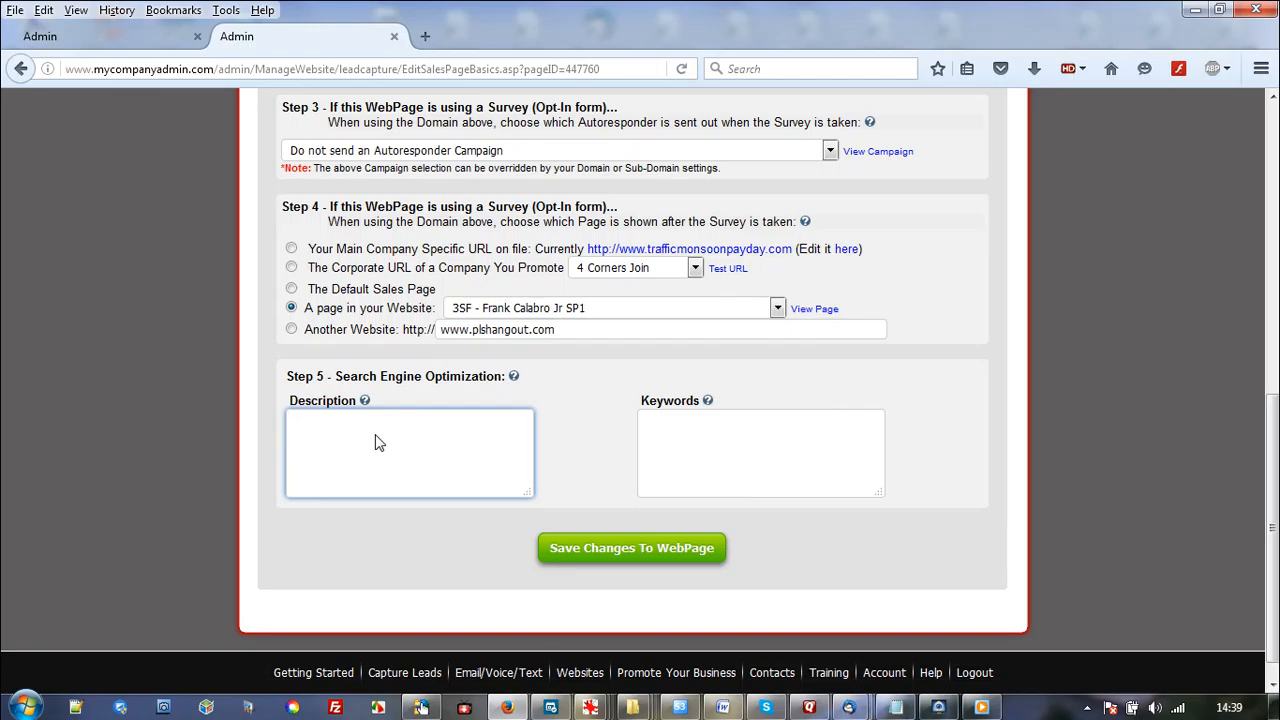
{"action": "type", "text": "frank calabro 3 steps sales funnel"}
{"action": "left_click", "coordinate": [652, 428]}
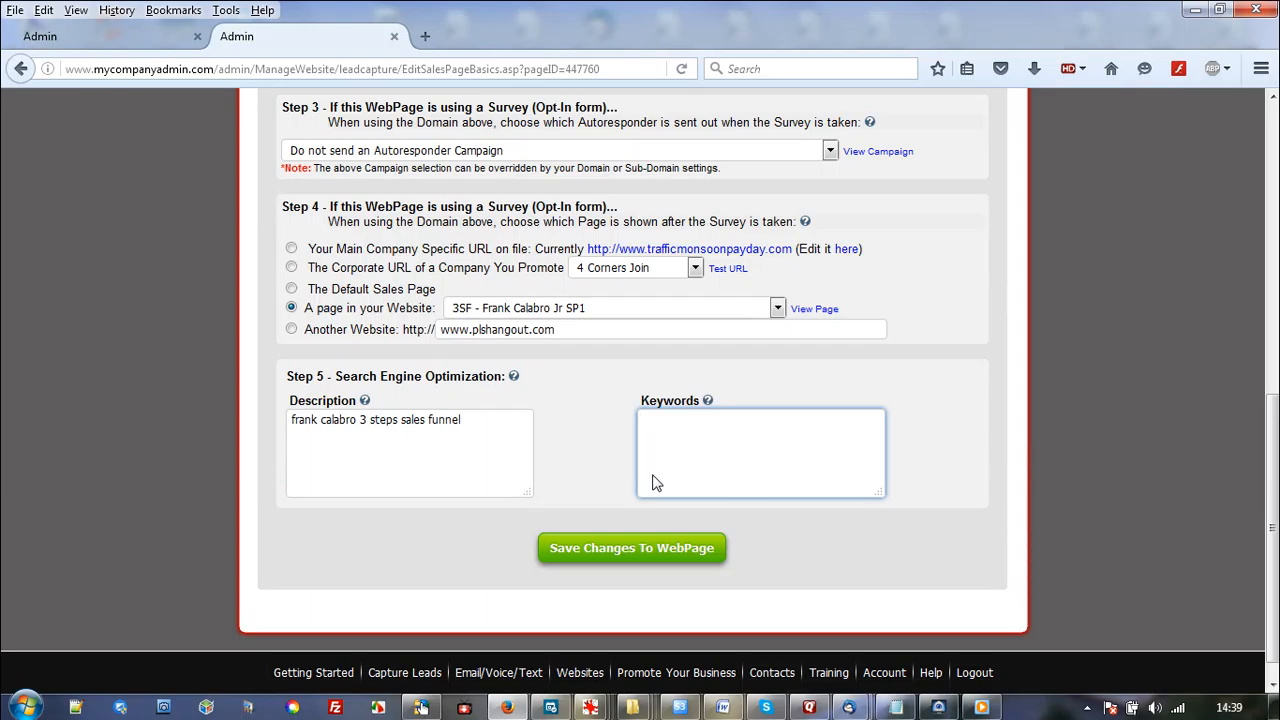
{"action": "type", "text": "network marketing, wor"}
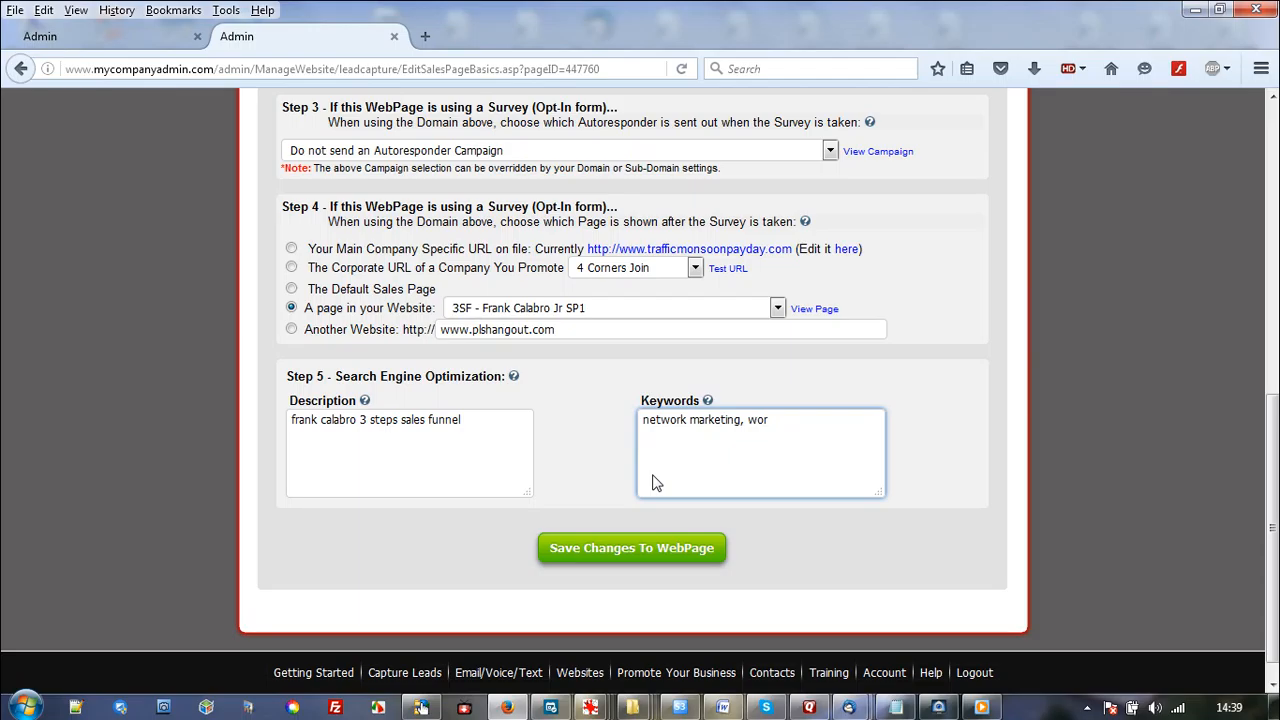
{"action": "type", "text": "k from home"}
Step: Glance at the Notepad notes, end the keywords with a comma, and save the webpage changes to reach the custom background options
{"action": "left_click", "coordinate": [896, 707]}
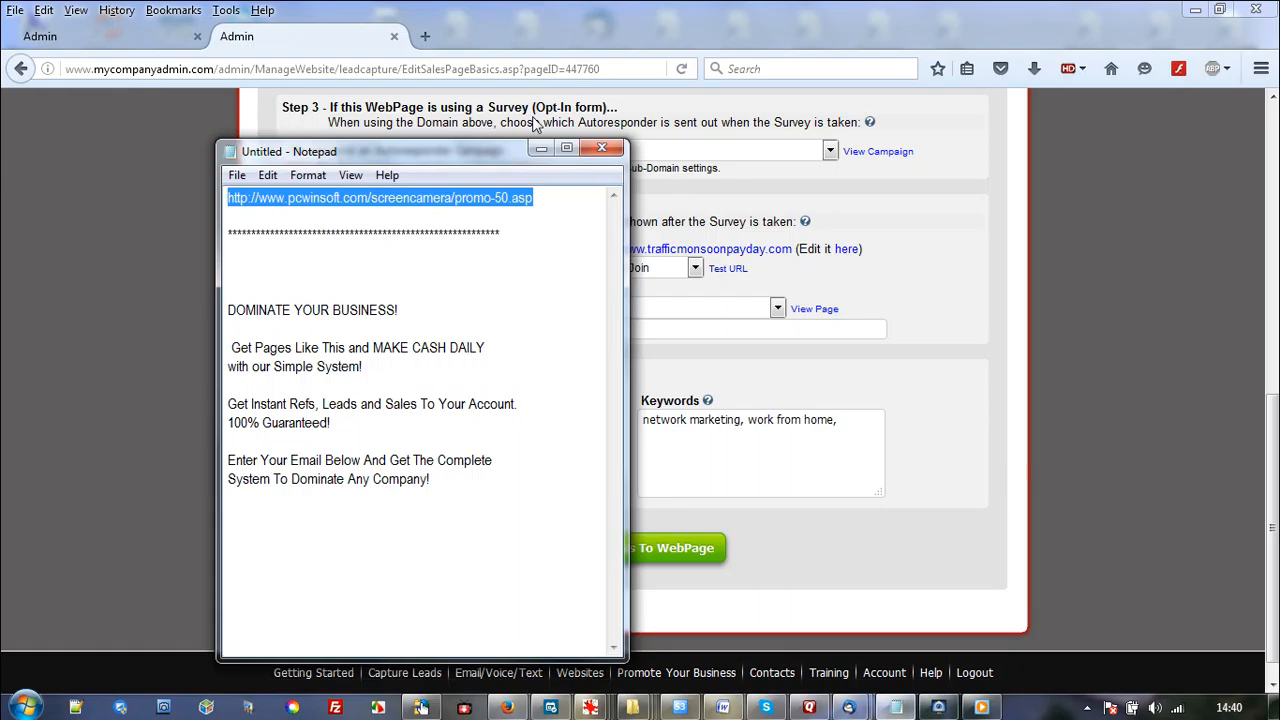
{"action": "left_click", "coordinate": [760, 476]}
{"action": "type", "text": ","}
{"action": "left_click", "coordinate": [612, 548]}
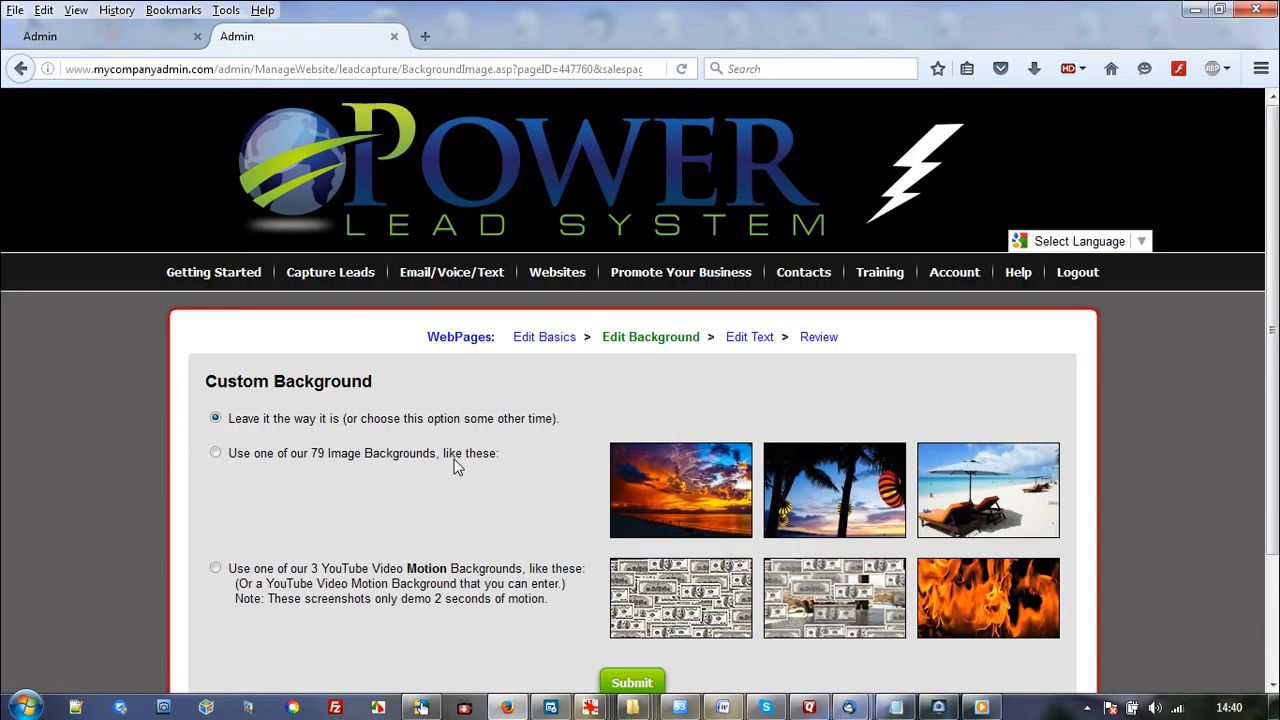
{"action": "scroll", "coordinate": [618, 345], "scroll_direction": "down", "scroll_amount": 3}
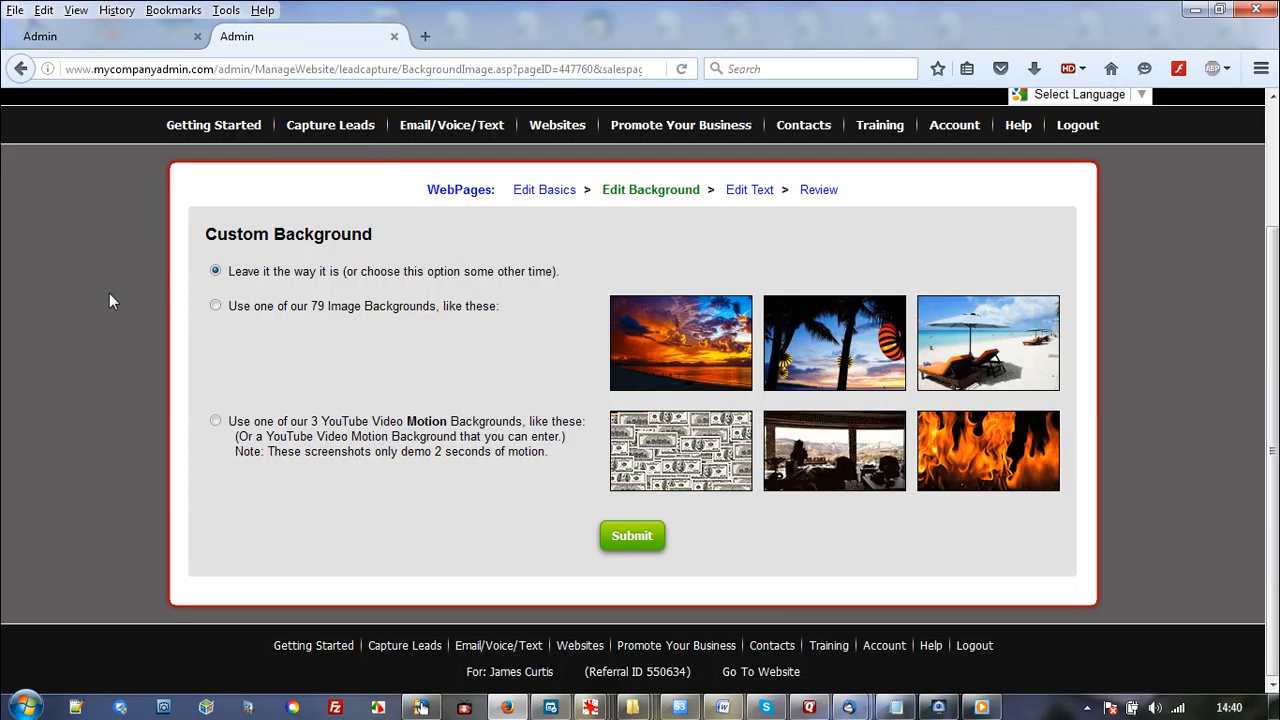
Step: Choose an image background for the page, using the steaming white coffee cup on dark wood
{"action": "left_click", "coordinate": [214, 305]}
{"action": "left_click", "coordinate": [607, 525]}
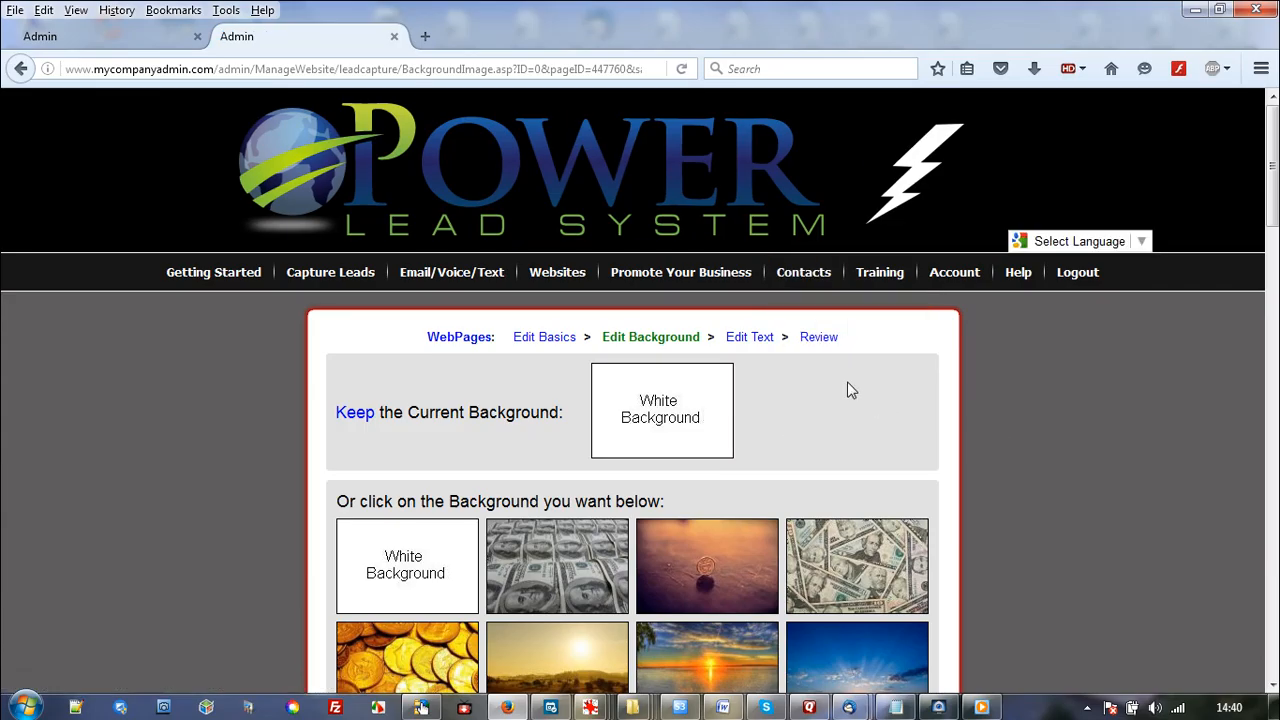
{"action": "scroll", "coordinate": [860, 366], "scroll_direction": "down", "scroll_amount": 4}
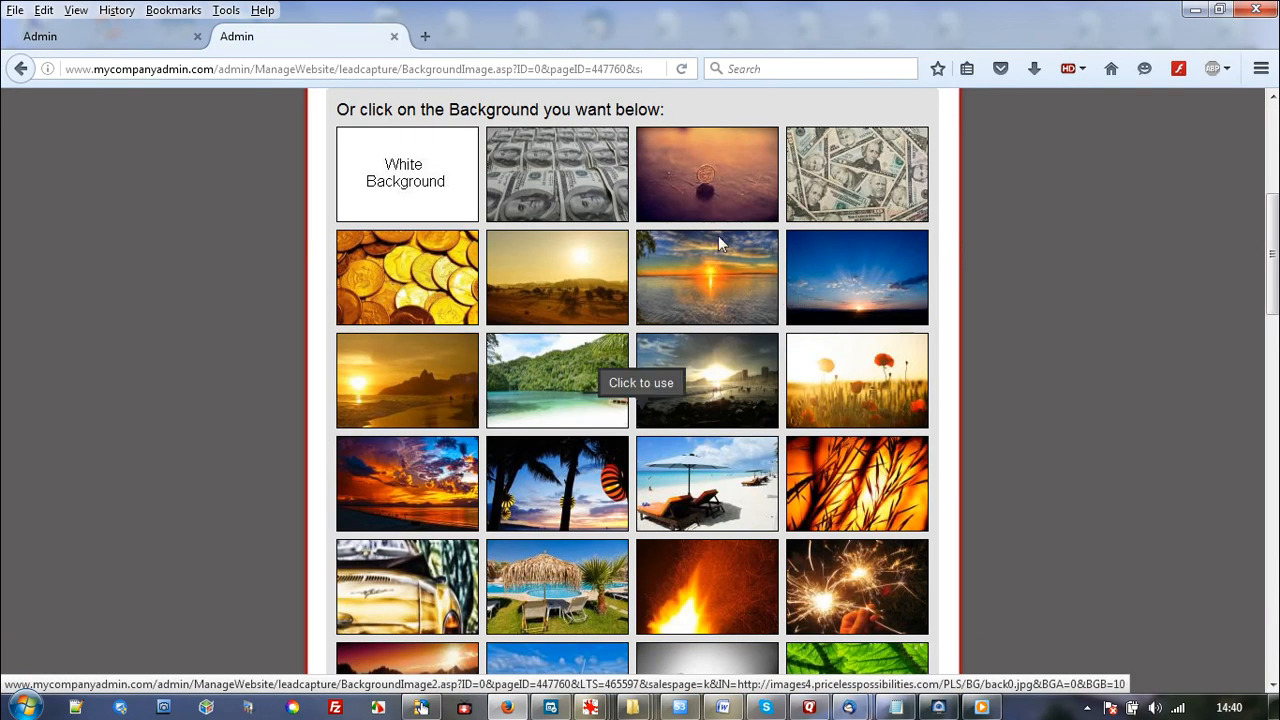
{"action": "scroll", "coordinate": [785, 255], "scroll_direction": "down", "scroll_amount": 2}
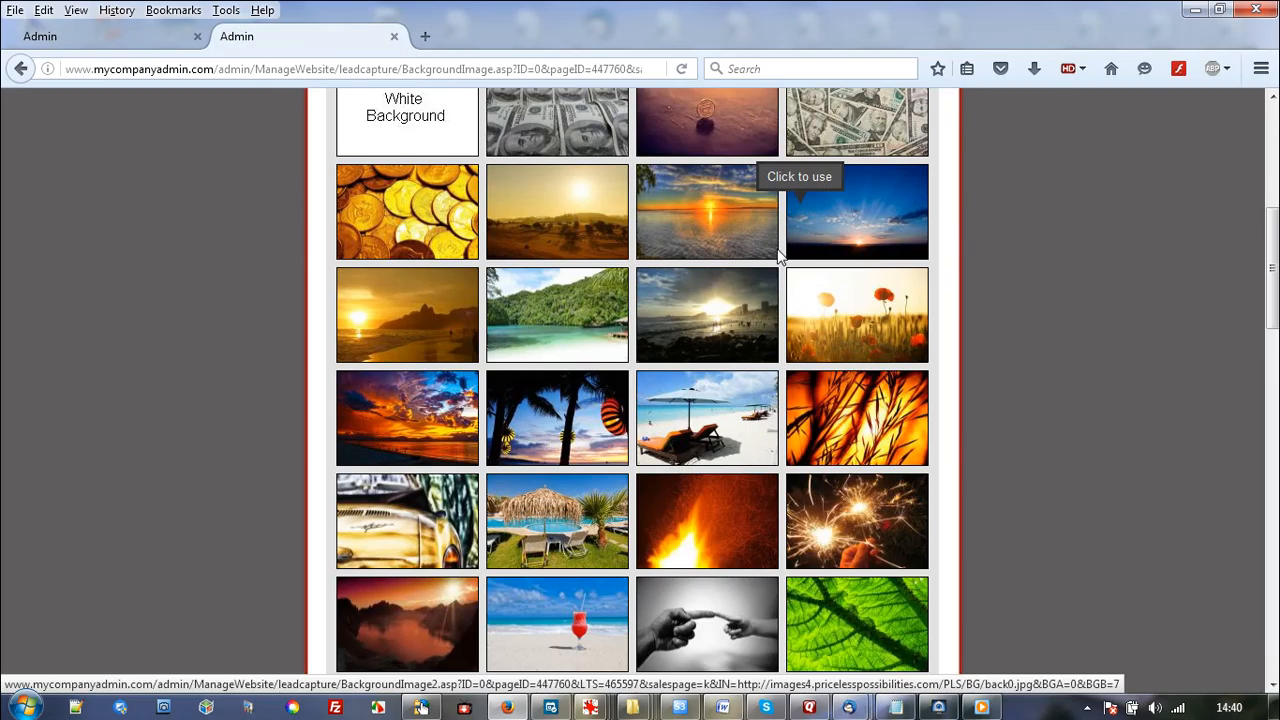
{"action": "scroll", "coordinate": [783, 255], "scroll_direction": "down", "scroll_amount": 4}
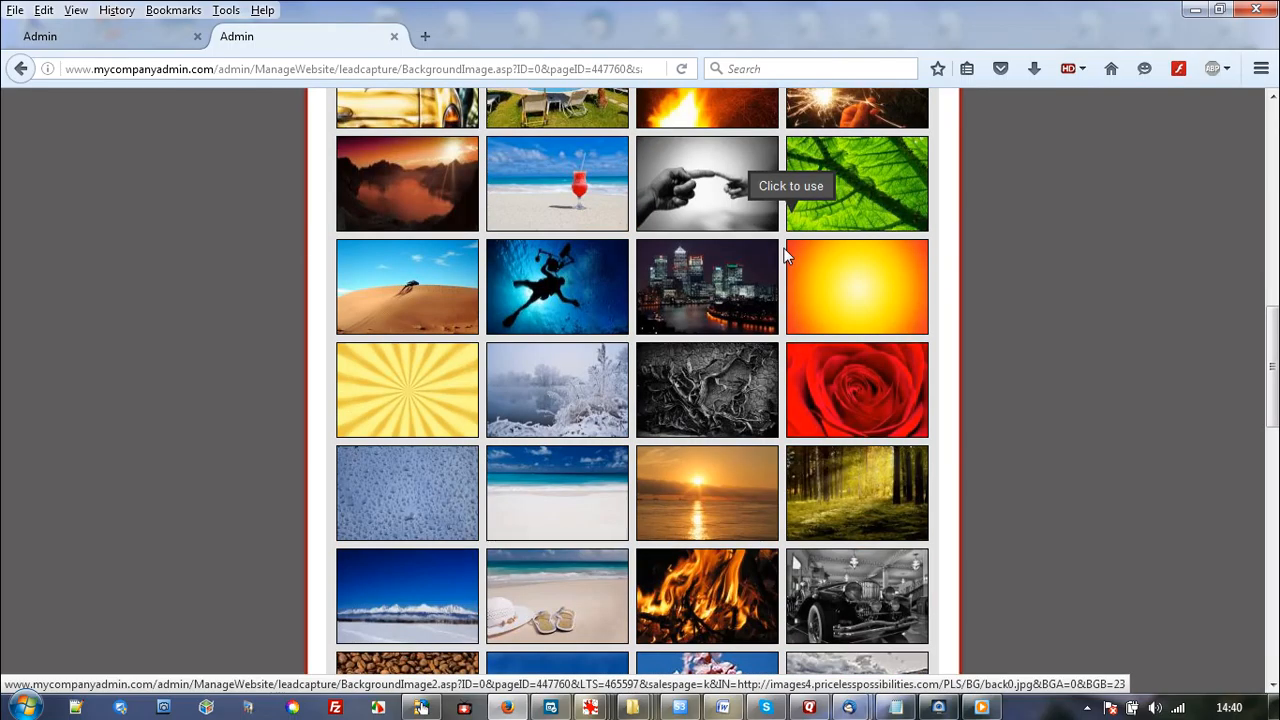
{"action": "scroll", "coordinate": [787, 250], "scroll_direction": "down", "scroll_amount": 2}
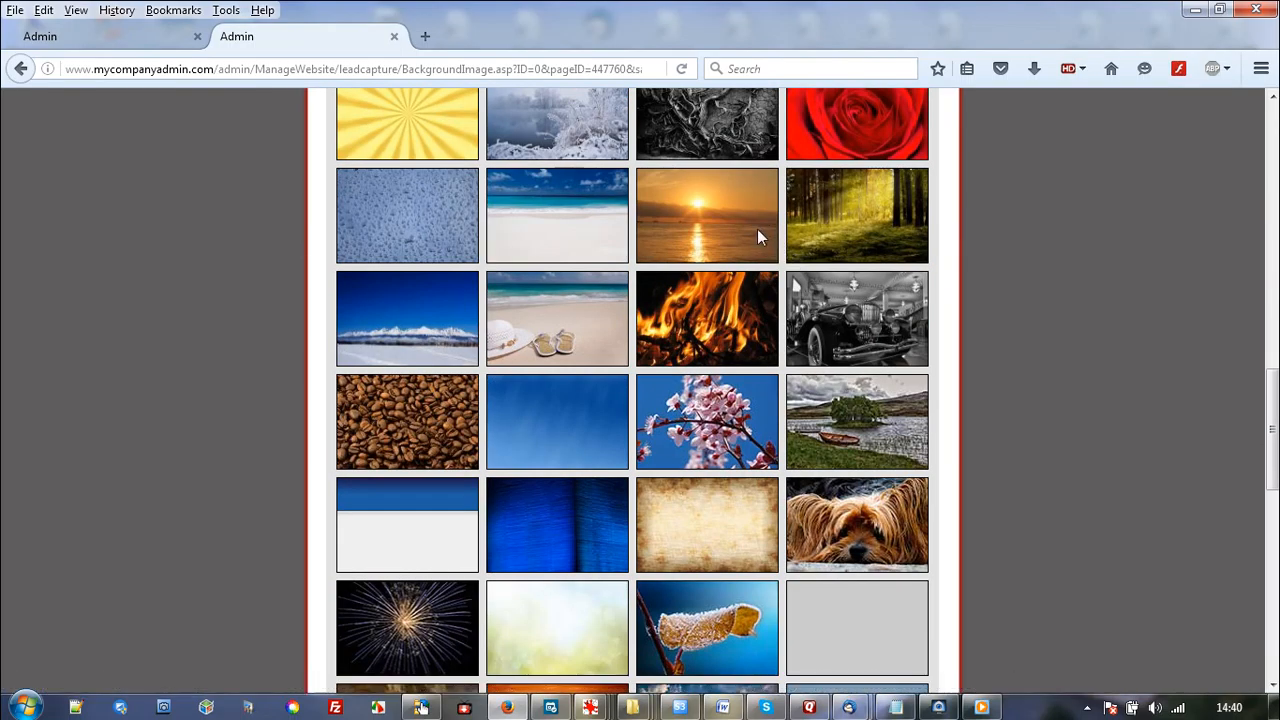
{"action": "scroll", "coordinate": [760, 235], "scroll_direction": "down", "scroll_amount": 6}
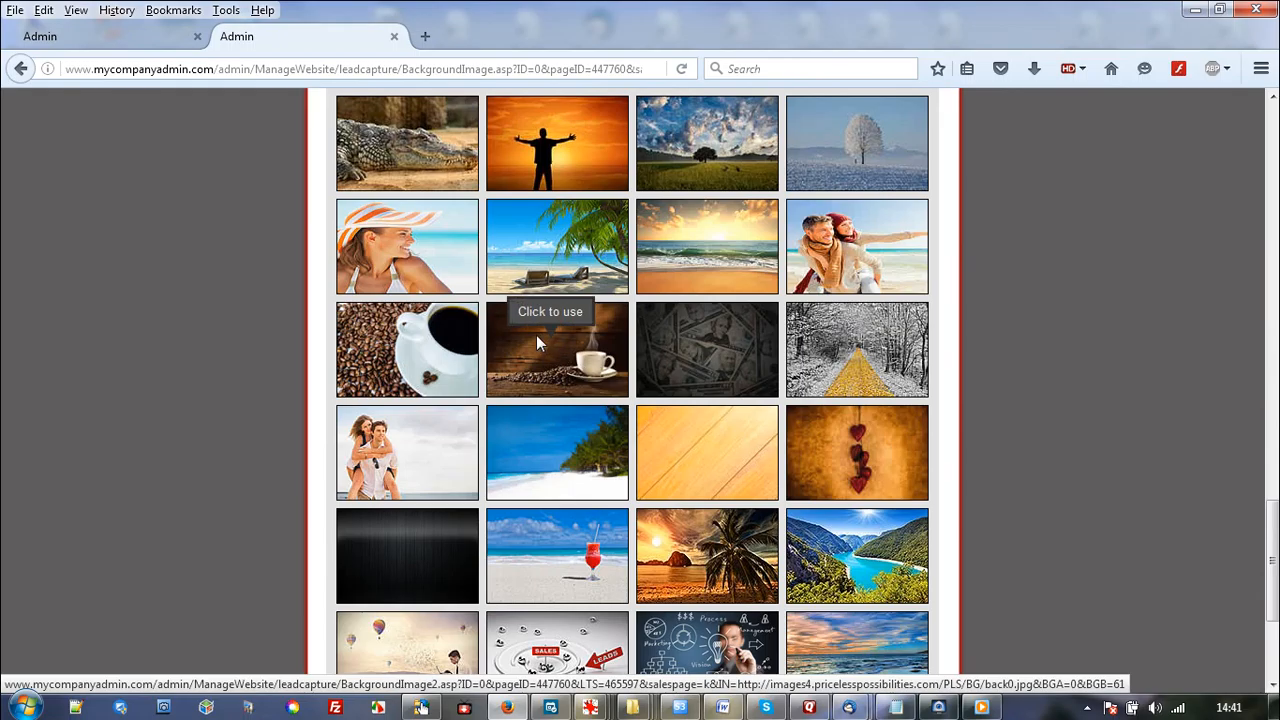
{"action": "left_click", "coordinate": [535, 340]}
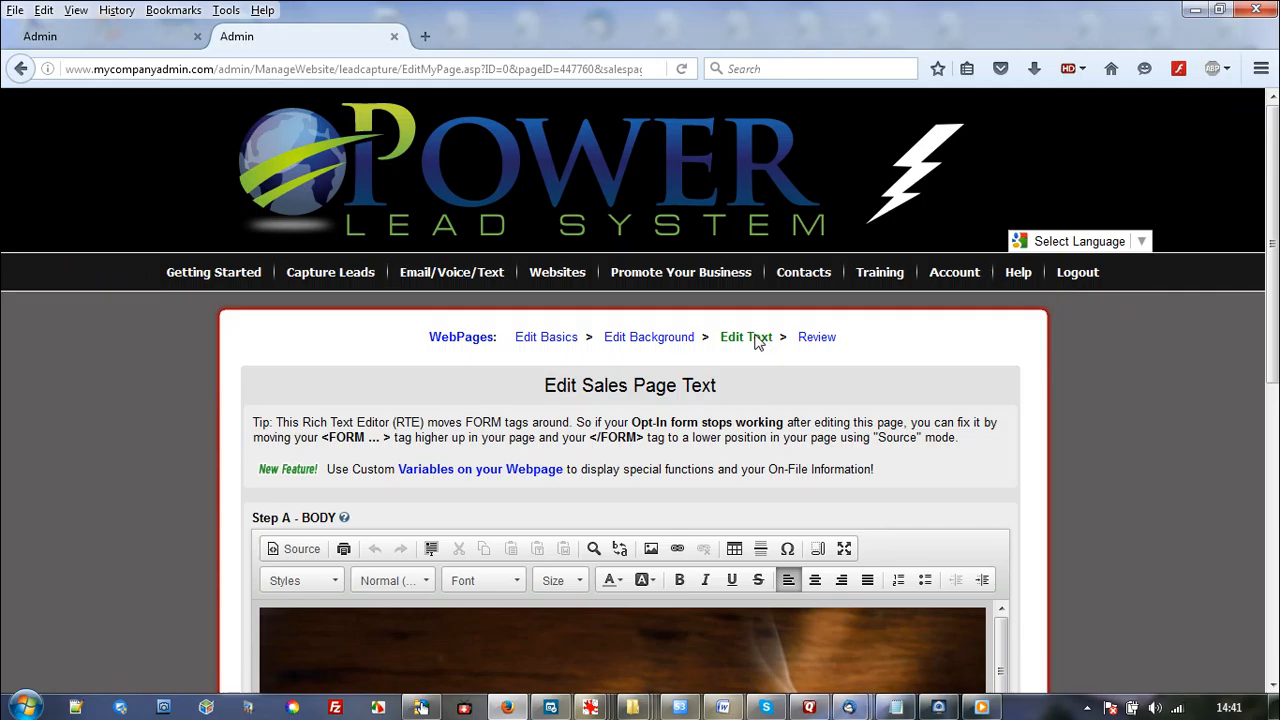
Step: Examine the sales page body from the background image down to the headline text and email opt-in form
{"action": "scroll", "coordinate": [975, 425], "scroll_direction": "down", "scroll_amount": 7}
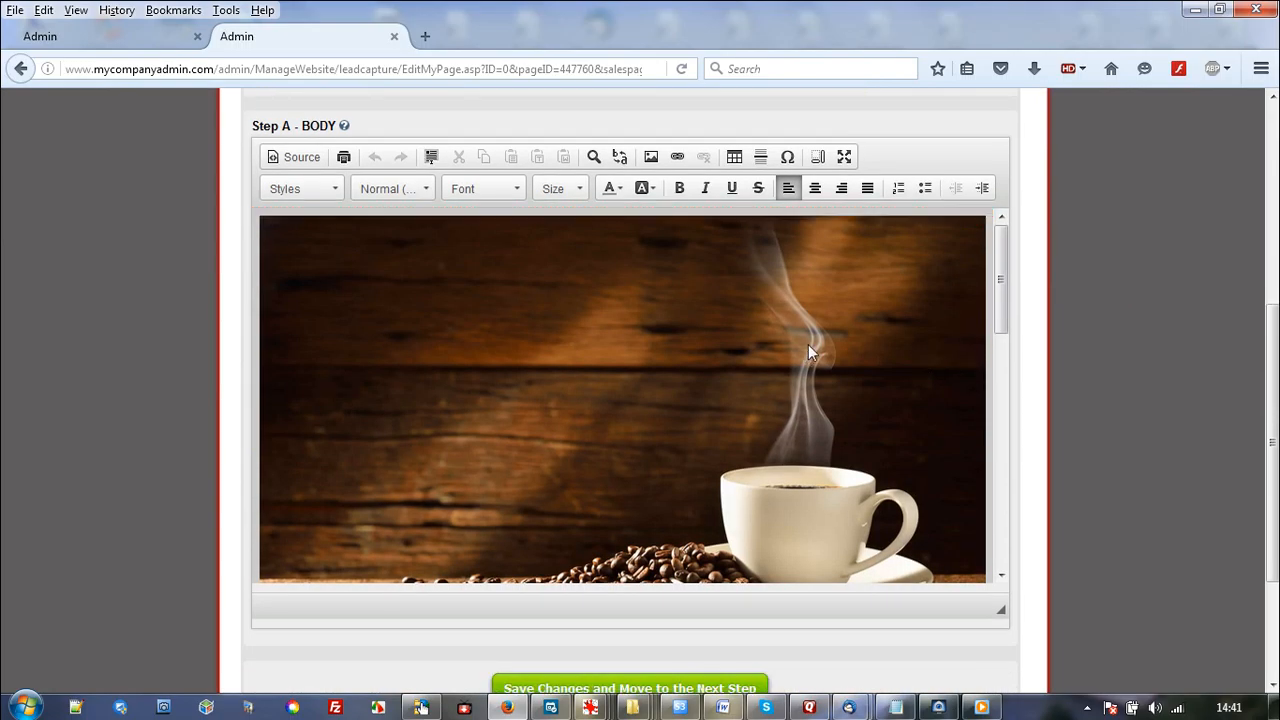
{"action": "scroll", "coordinate": [805, 335], "scroll_direction": "down", "scroll_amount": 5}
{"action": "scroll", "coordinate": [800, 320], "scroll_direction": "down", "scroll_amount": 8}
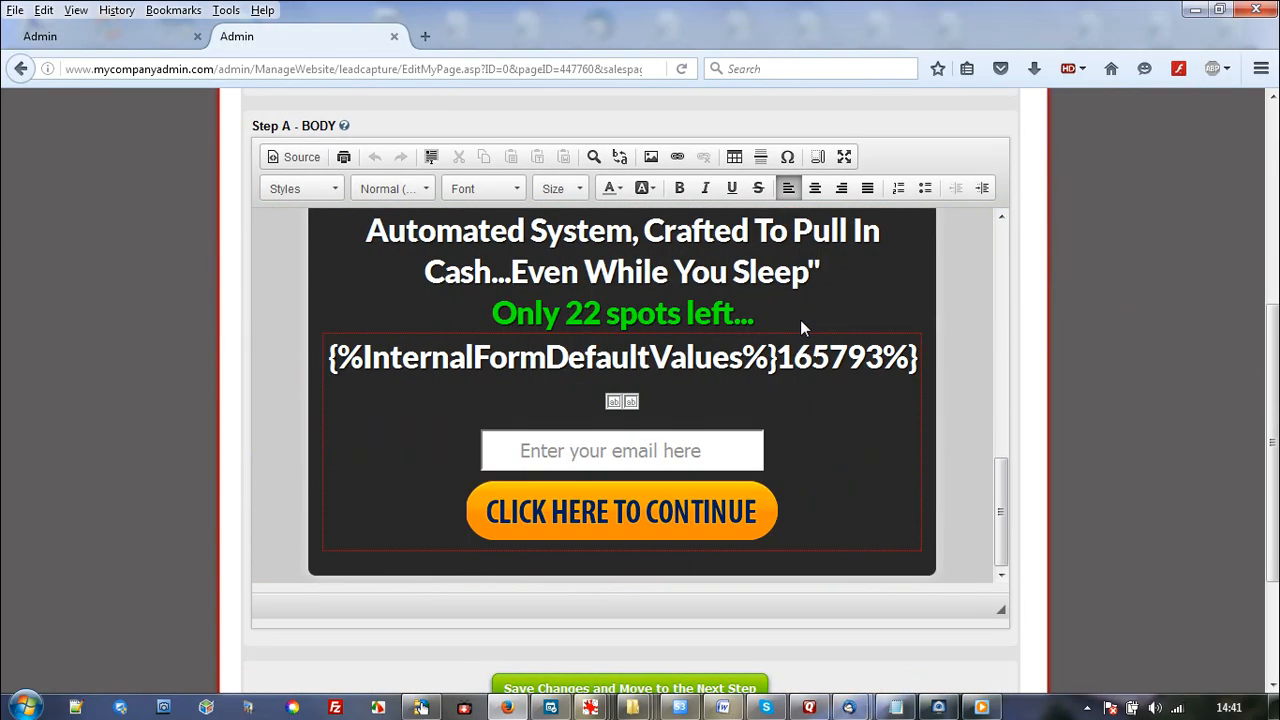
{"action": "scroll", "coordinate": [802, 321], "scroll_direction": "up", "scroll_amount": 4}
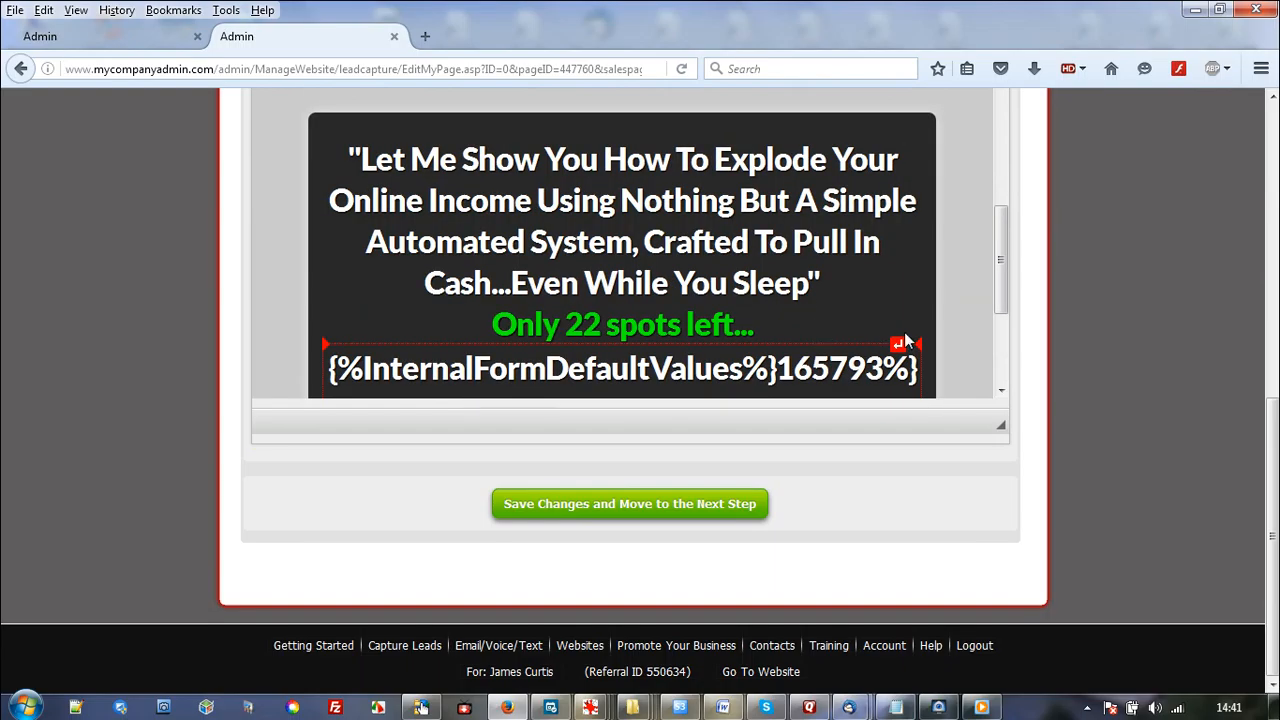
{"action": "scroll", "coordinate": [904, 332], "scroll_direction": "up", "scroll_amount": 4}
{"action": "scroll", "coordinate": [861, 277], "scroll_direction": "down", "scroll_amount": 7}
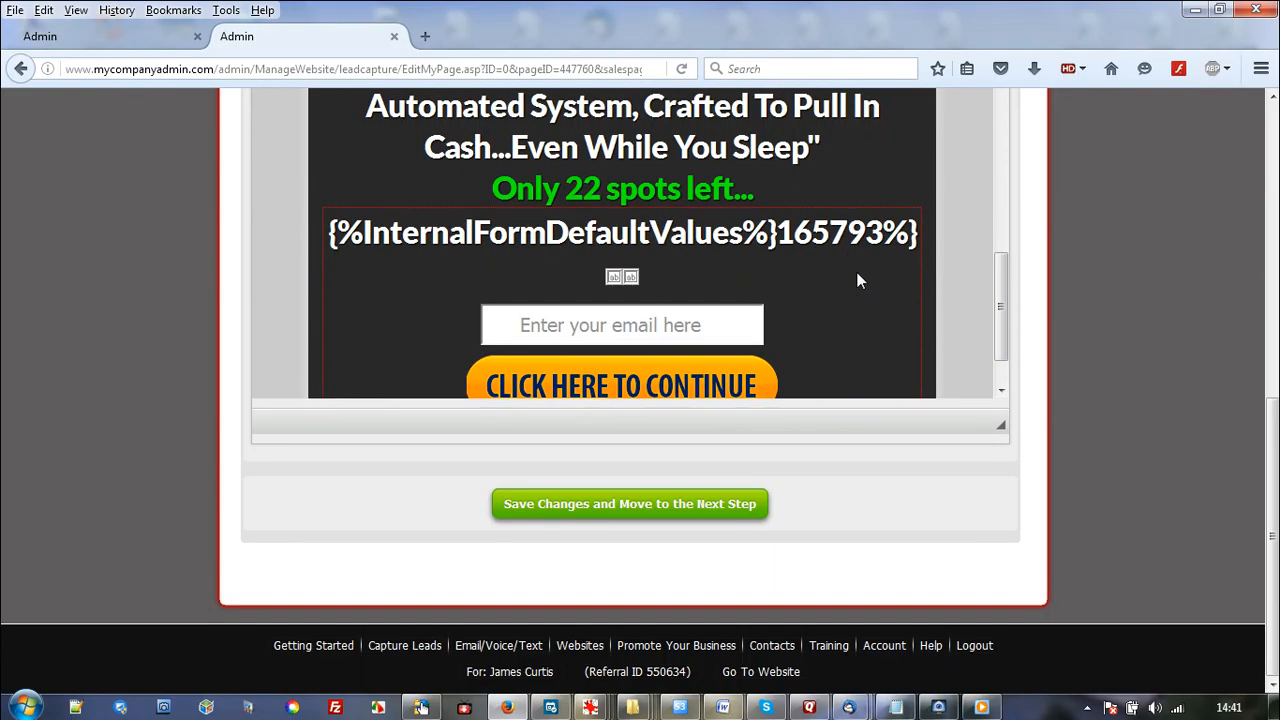
{"action": "scroll", "coordinate": [857, 281], "scroll_direction": "down", "scroll_amount": 2}
{"action": "left_click_drag", "start_coordinate": [989, 319], "coordinate": [996, 334]}
Step: Delete the quoted "Let Me Show You How To Explode Your Online Income" headline from the page body
{"action": "scroll", "coordinate": [1272, 470], "scroll_direction": "up", "scroll_amount": 3}
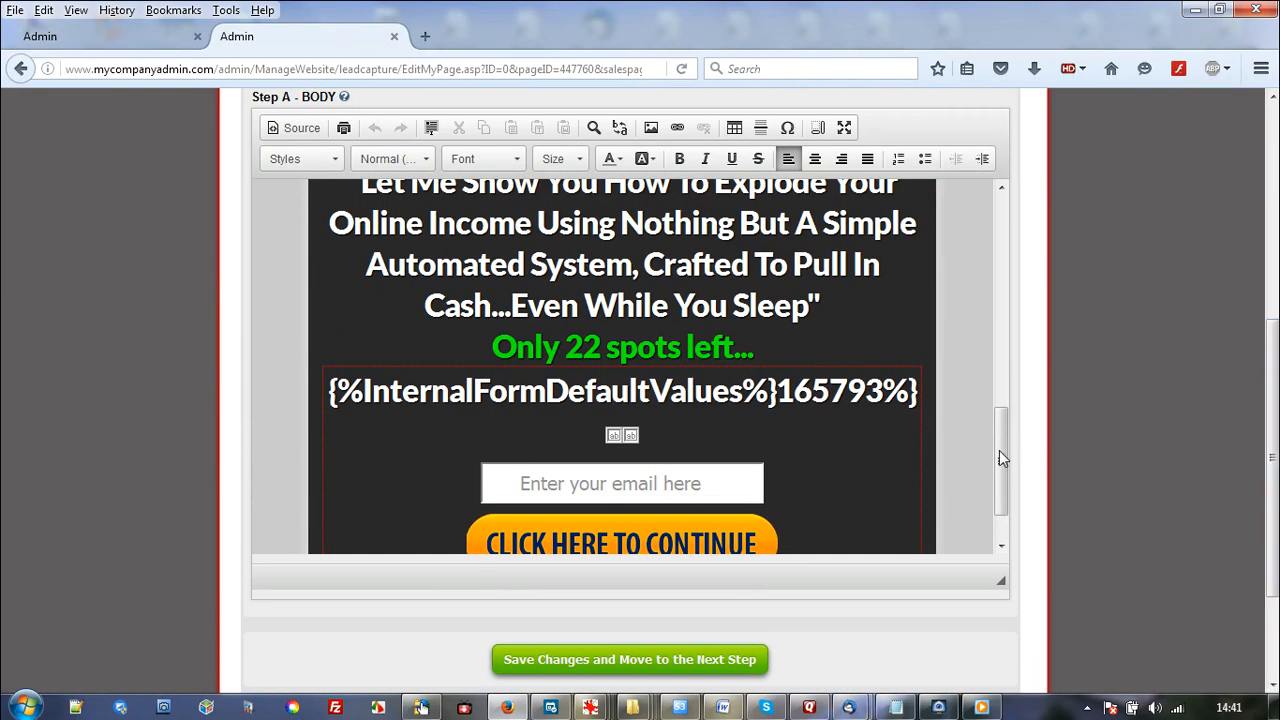
{"action": "scroll", "coordinate": [1000, 450], "scroll_direction": "up", "scroll_amount": 2}
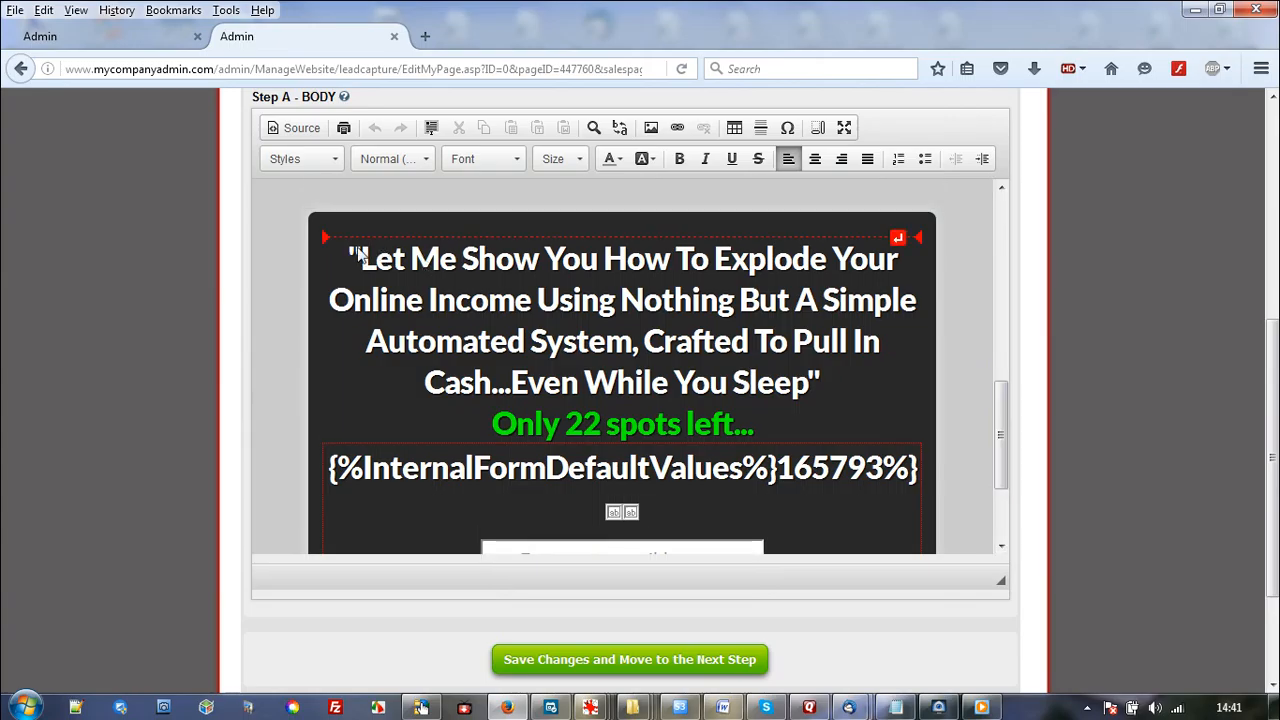
{"action": "left_click_drag", "start_coordinate": [348, 258], "coordinate": [828, 381]}
{"action": "key", "text": "ctrl+e"}
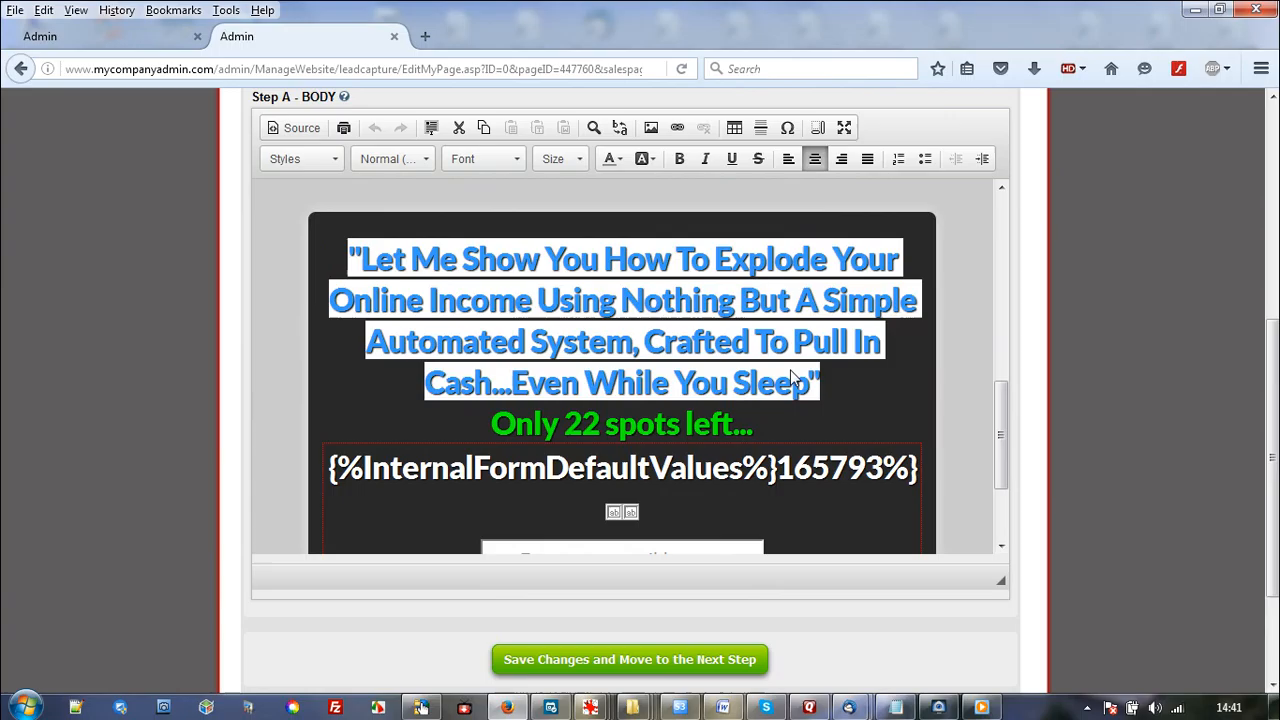
{"action": "key", "text": "Delete"}
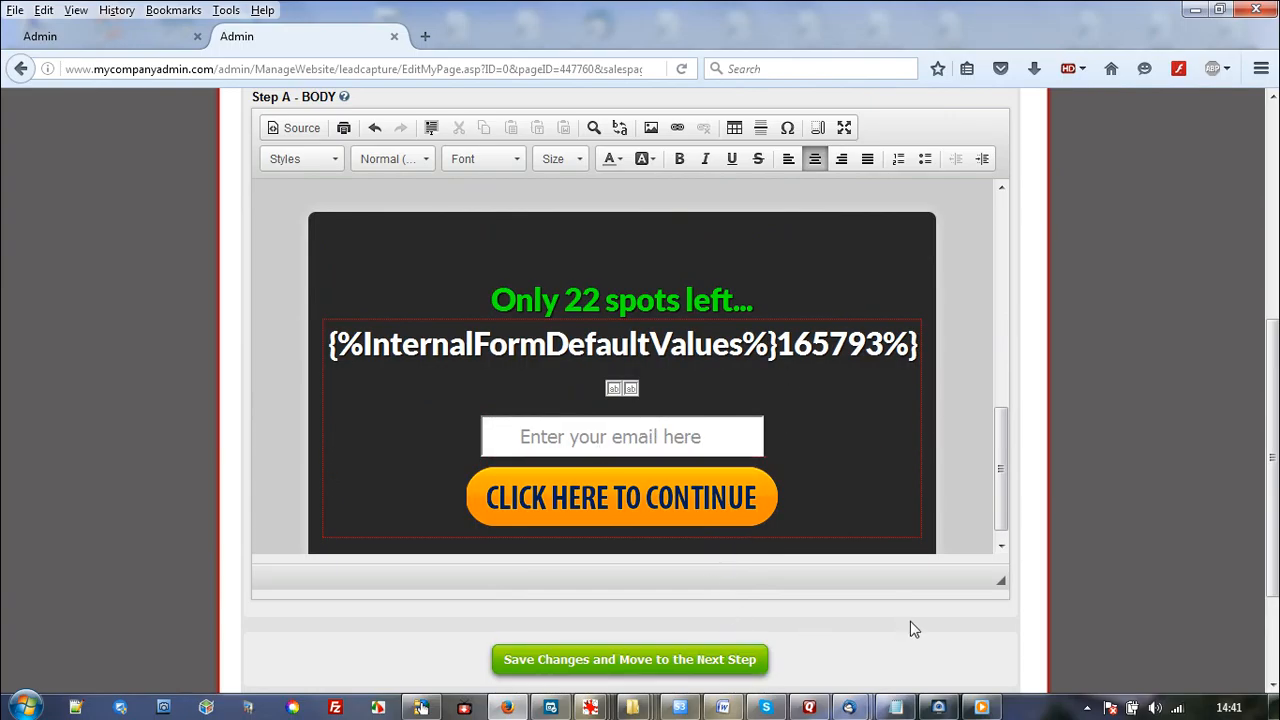
Step: Copy the Notepad text from "DOMINATE YOUR BUSINESS!" through "System To Dominate Any Company!" and paste it into the page body above "Only 22 spots left..."
{"action": "left_click", "coordinate": [895, 707]}
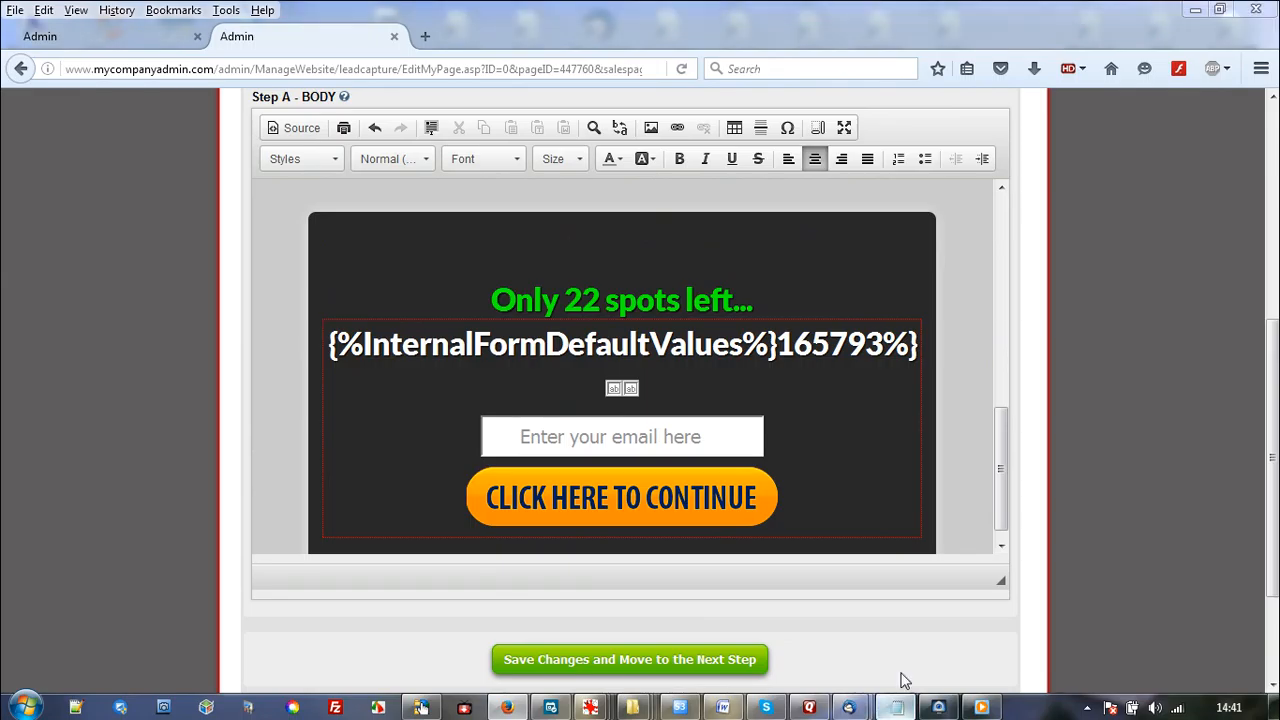
{"action": "left_click_drag", "start_coordinate": [226, 311], "coordinate": [366, 314]}
{"action": "left_click", "coordinate": [420, 301]}
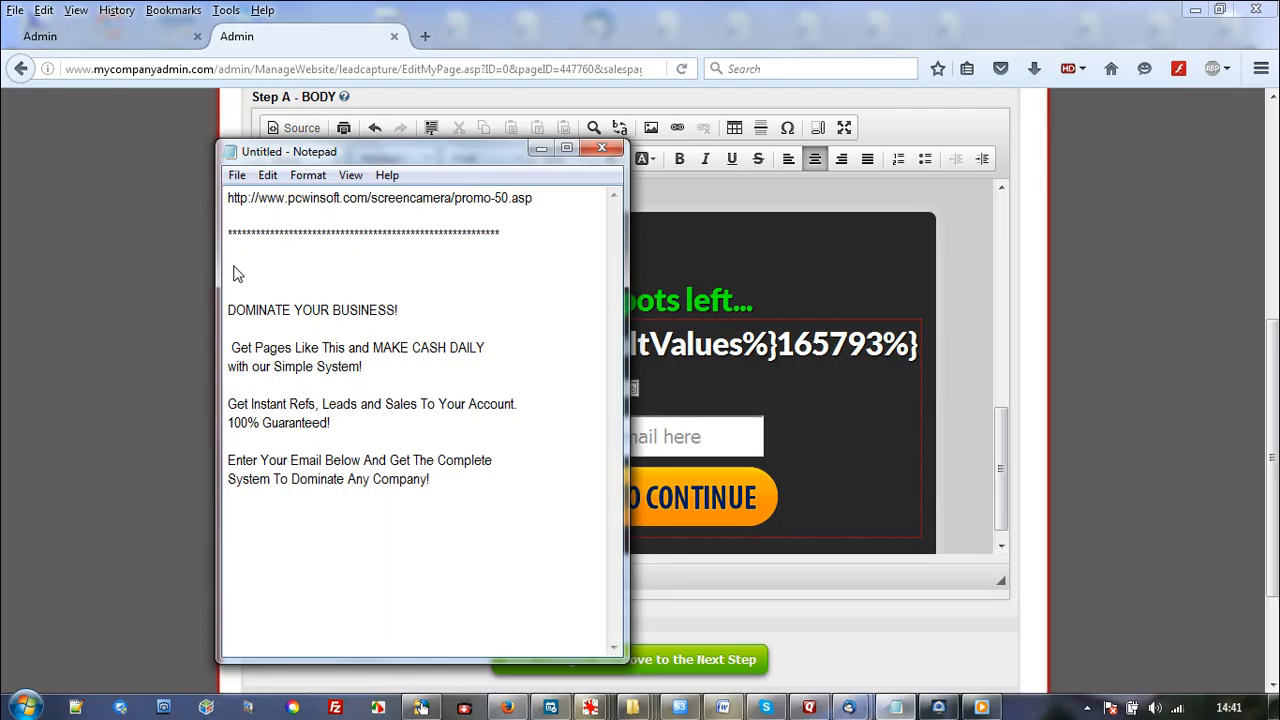
{"action": "left_click_drag", "start_coordinate": [227, 309], "coordinate": [467, 483]}
{"action": "right_click", "coordinate": [427, 462]}
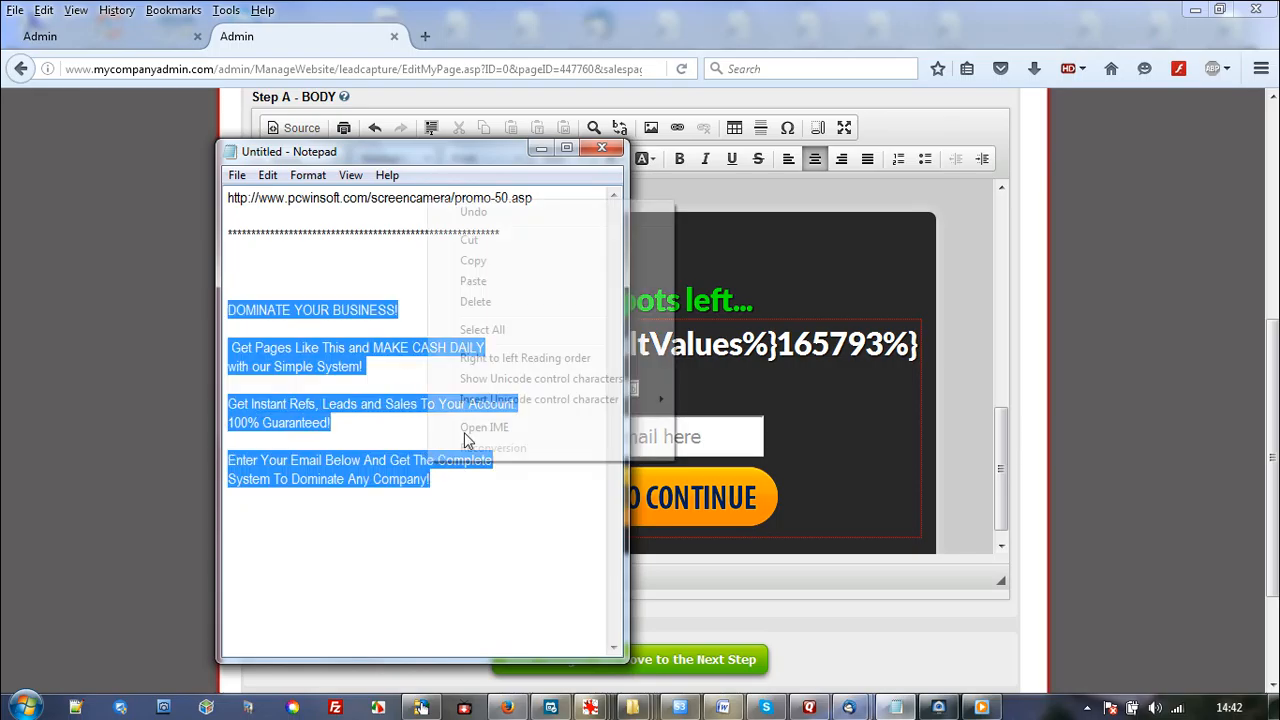
{"action": "left_click", "coordinate": [473, 260]}
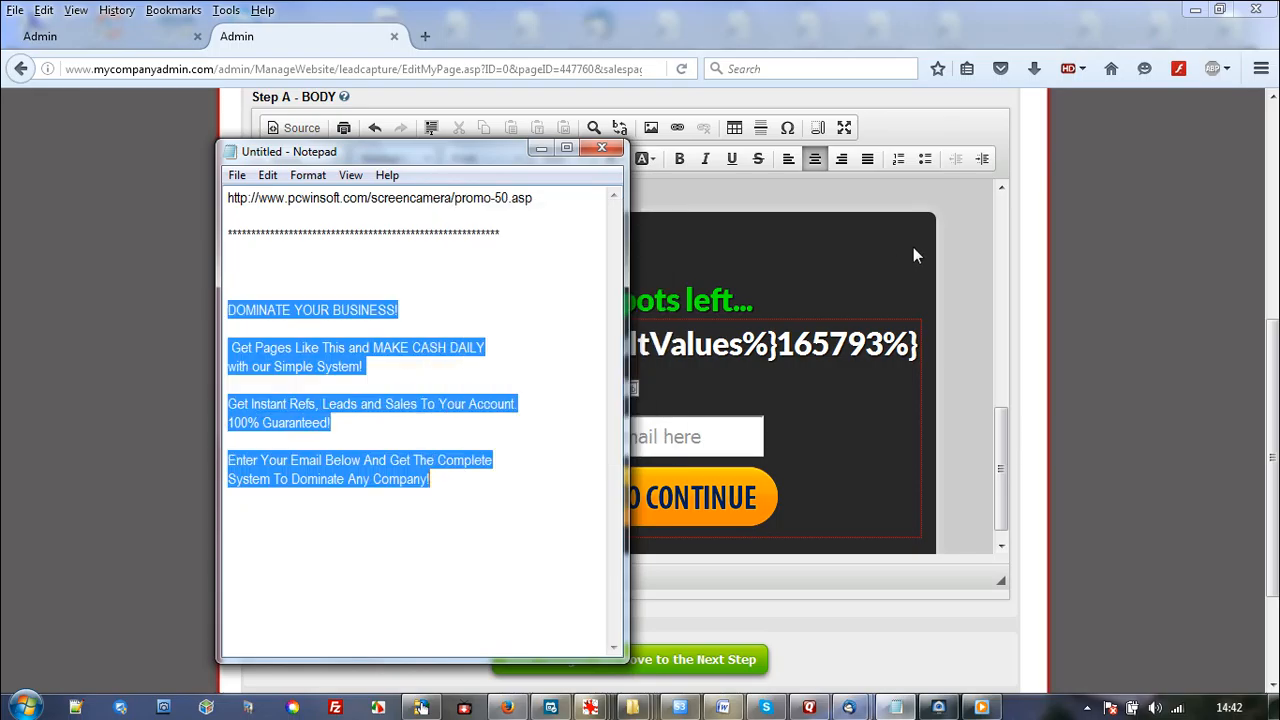
{"action": "left_click", "coordinate": [969, 233]}
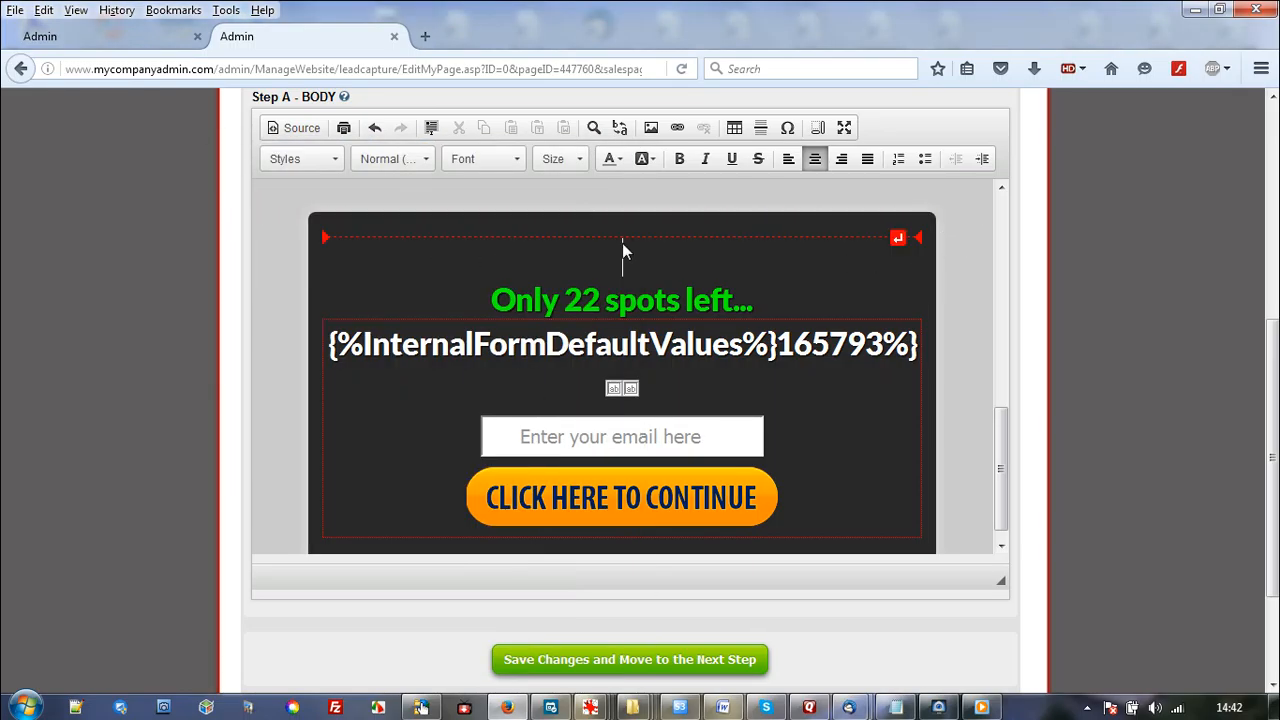
{"action": "key", "text": "ctrl+v"}
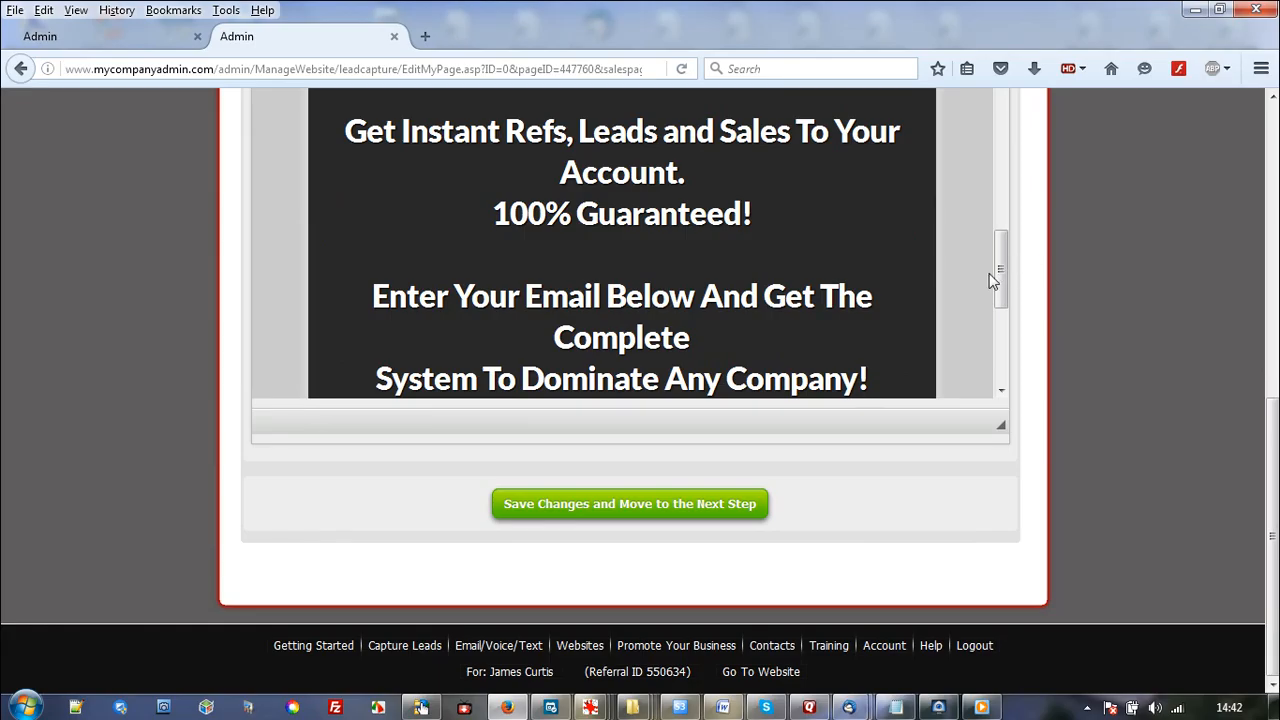
Step: Remove the line breaks after "DAILY", "Account." and "Complete" in the pasted text so each sentence flows together
{"action": "scroll", "coordinate": [1071, 297], "scroll_direction": "up", "scroll_amount": 4}
{"action": "left_click_drag", "start_coordinate": [997, 449], "coordinate": [1000, 408]}
{"action": "scroll", "coordinate": [625, 332], "scroll_direction": "up", "scroll_amount": 1}
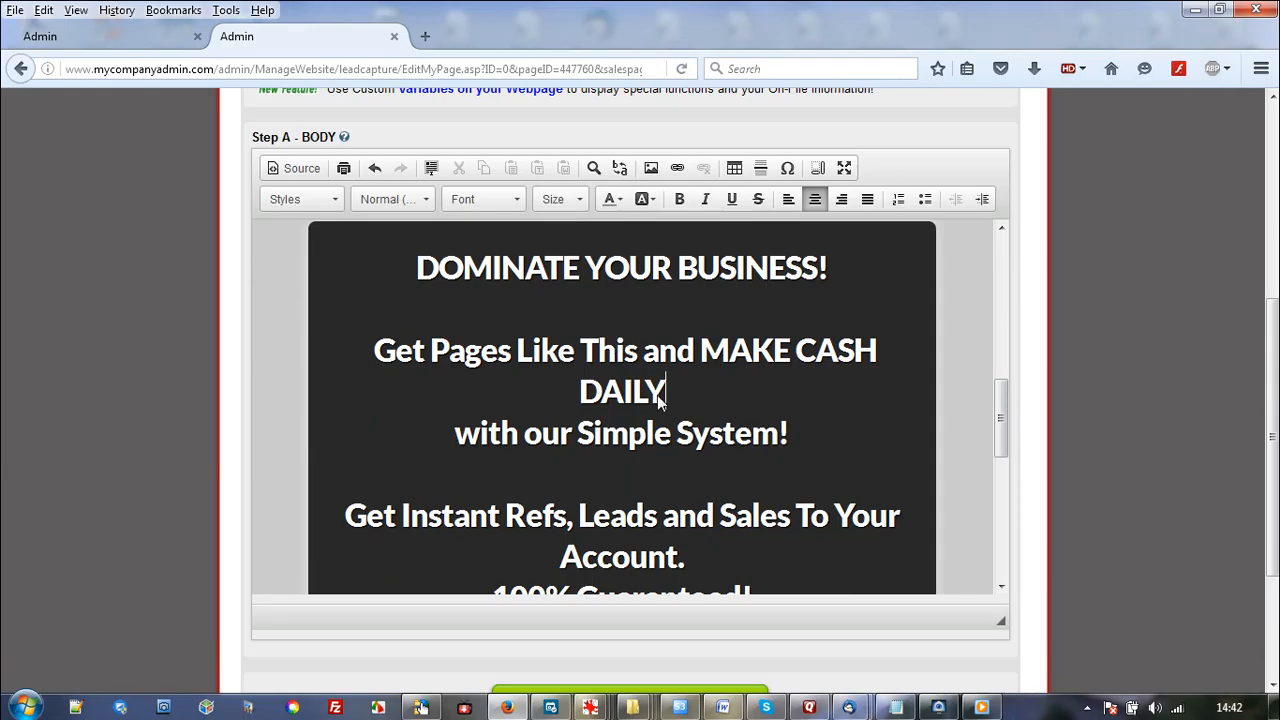
{"action": "key", "text": "Delete"}
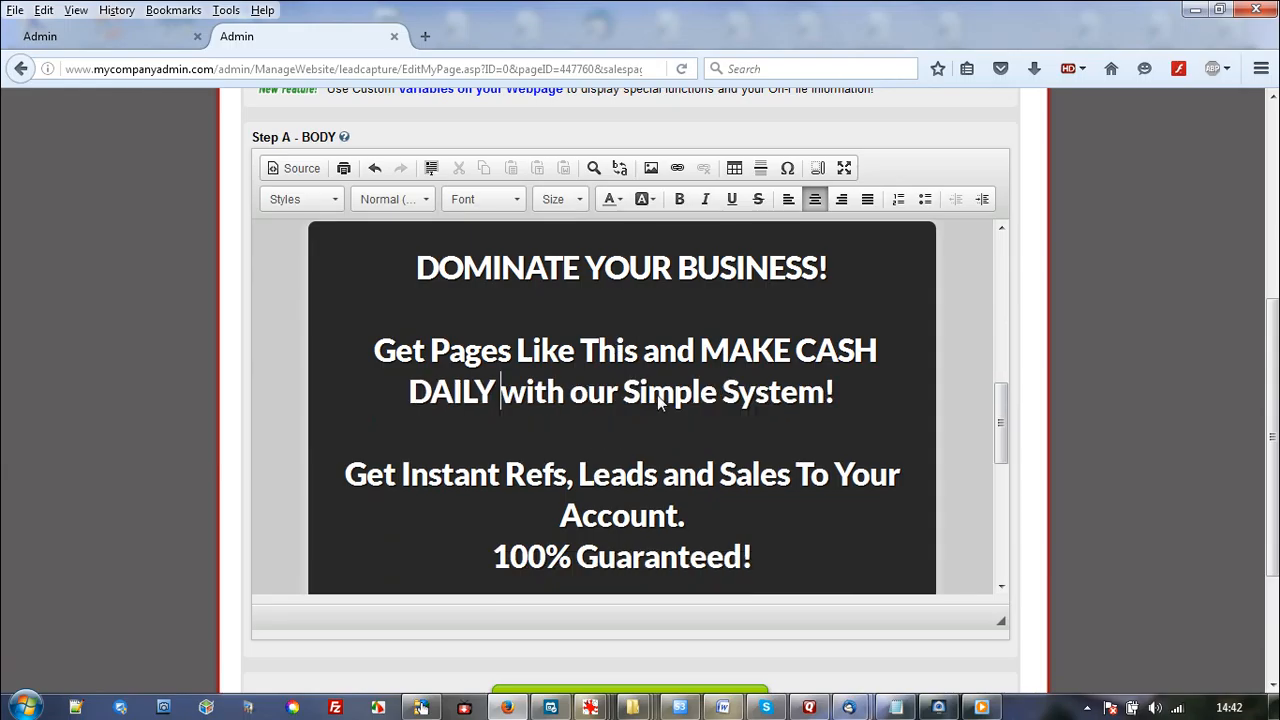
{"action": "left_click", "coordinate": [704, 508]}
{"action": "key", "text": "Delete"}
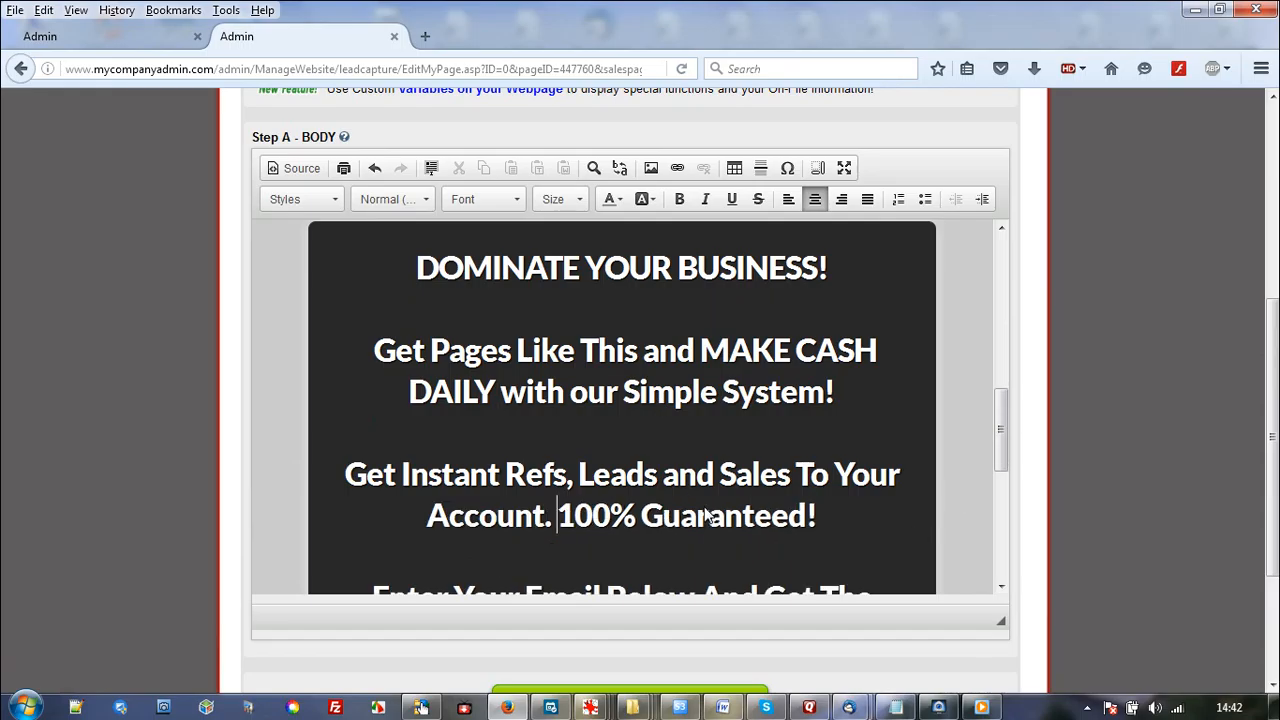
{"action": "scroll", "coordinate": [848, 458], "scroll_direction": "down", "scroll_amount": 3}
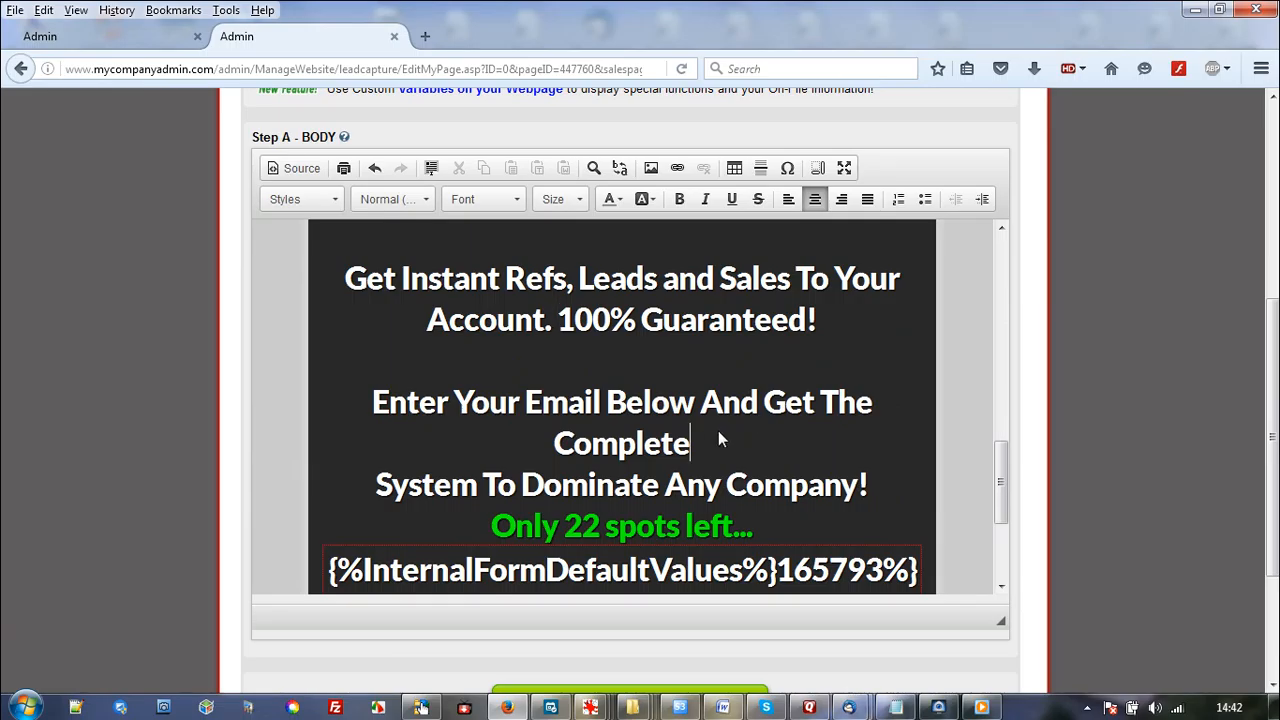
{"action": "key", "text": "Delete"}
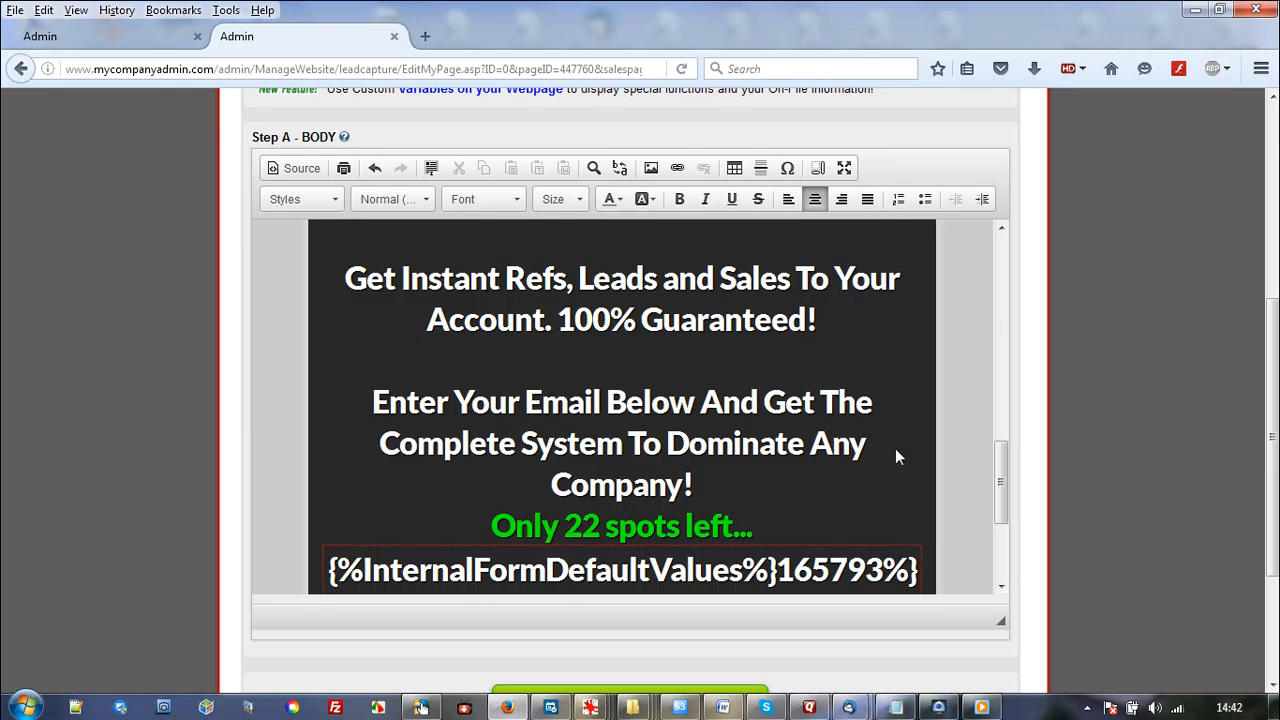
Step: Insert line breaks before "The Complete System" and before "To Dominate Any Company!" in the last sentence
{"action": "key", "text": "shift+Return"}
{"action": "scroll", "coordinate": [895, 456], "scroll_direction": "down", "scroll_amount": 3}
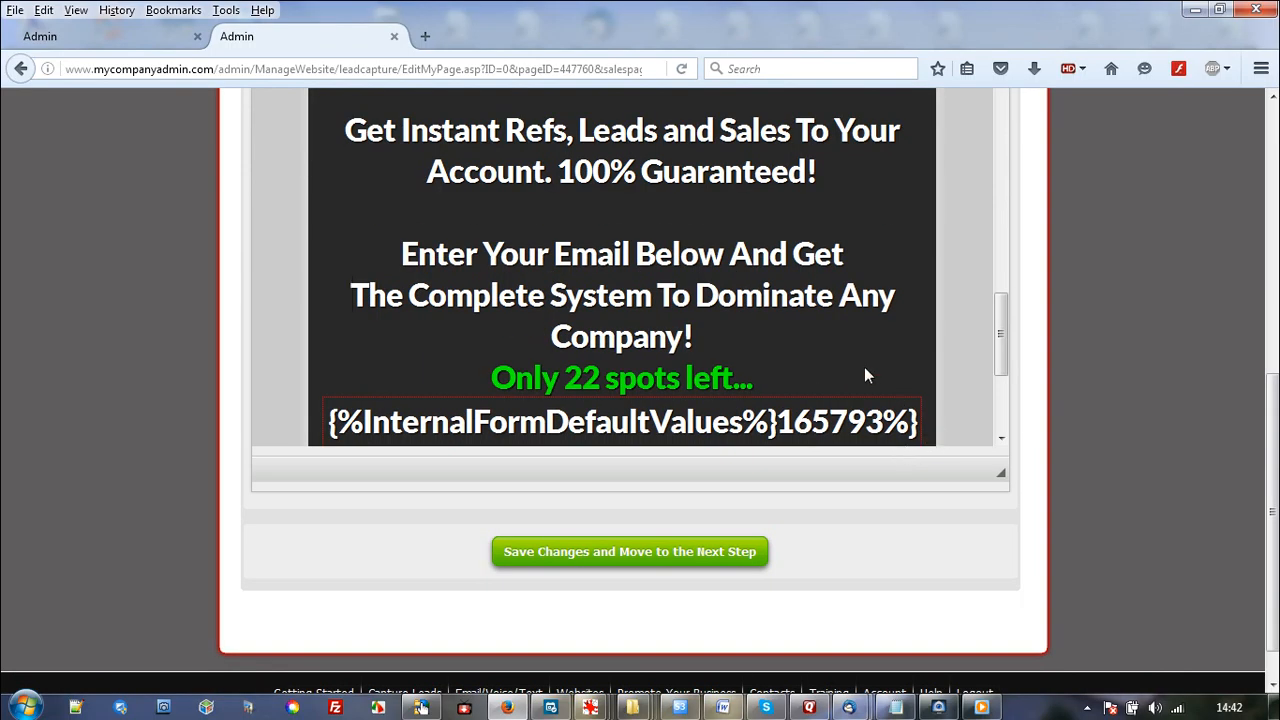
{"action": "left_click", "coordinate": [657, 295]}
{"action": "key", "text": "shift+Return"}
{"action": "scroll", "coordinate": [672, 332], "scroll_direction": "down", "scroll_amount": 1}
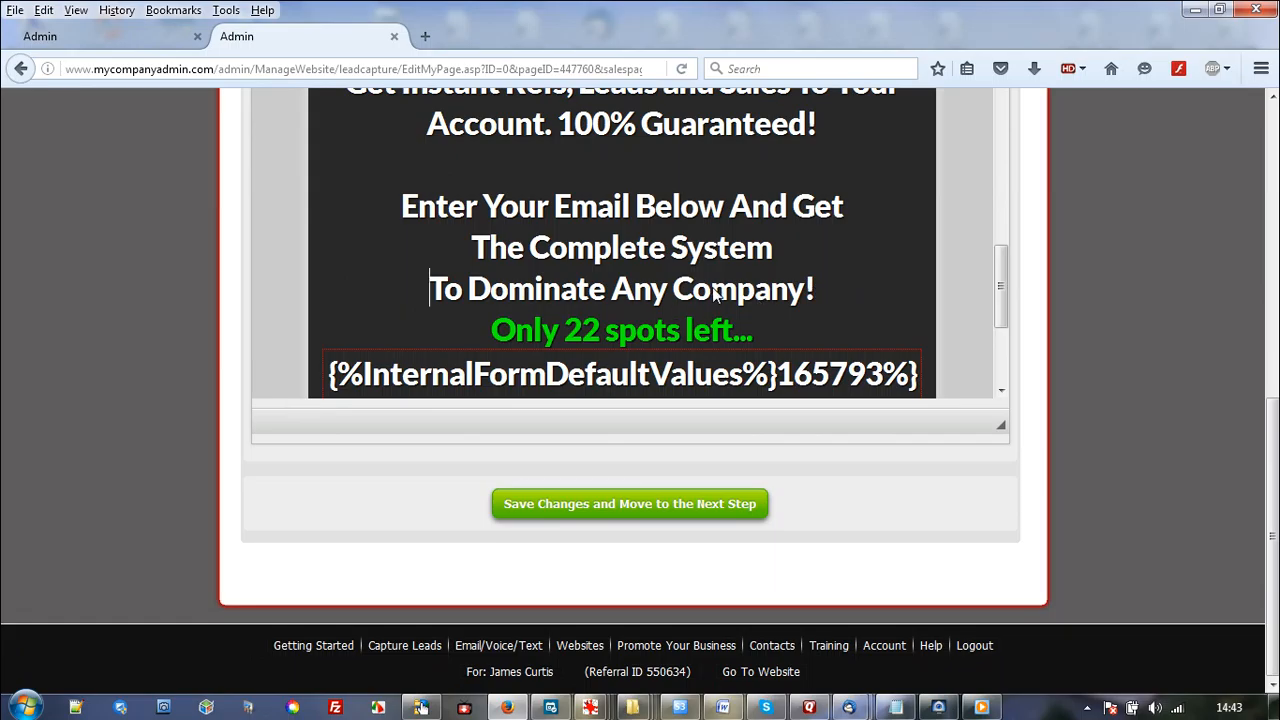
Step: Change the text colour of the "DOMINATE YOUR BUSINESS!" headline to red
{"action": "scroll", "coordinate": [714, 297], "scroll_direction": "up", "scroll_amount": 5}
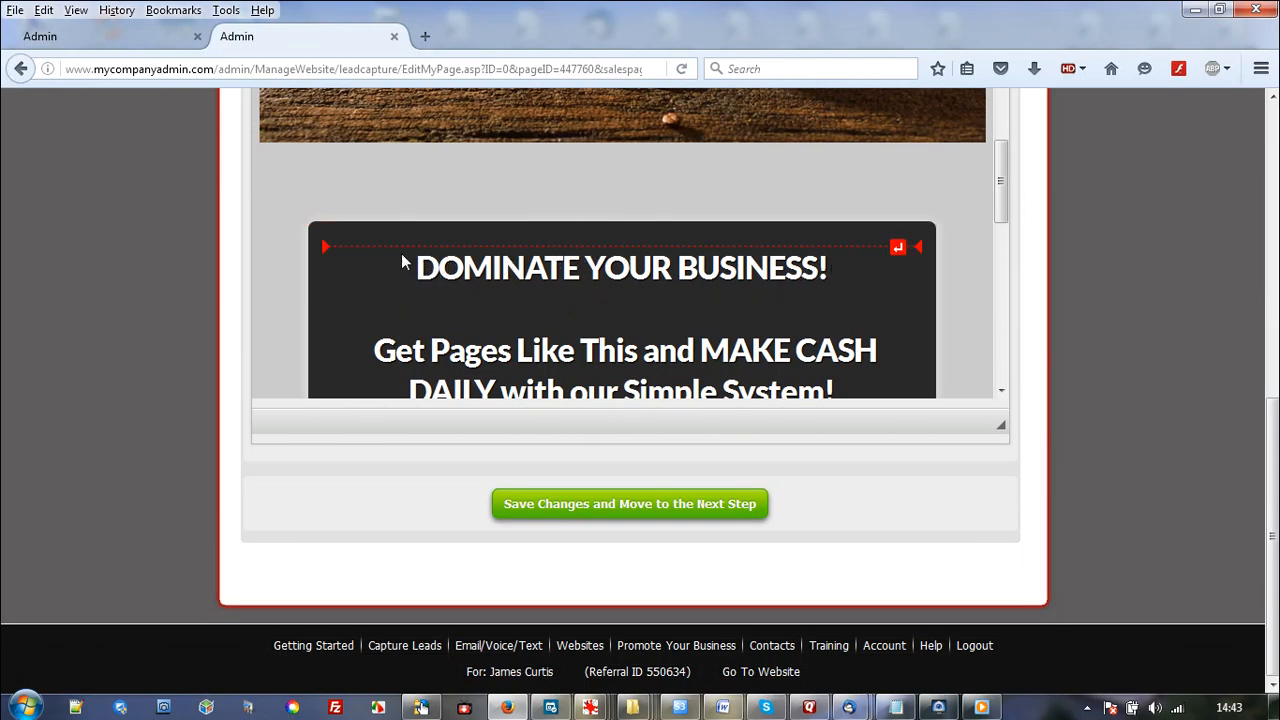
{"action": "left_click_drag", "start_coordinate": [416, 268], "coordinate": [832, 276]}
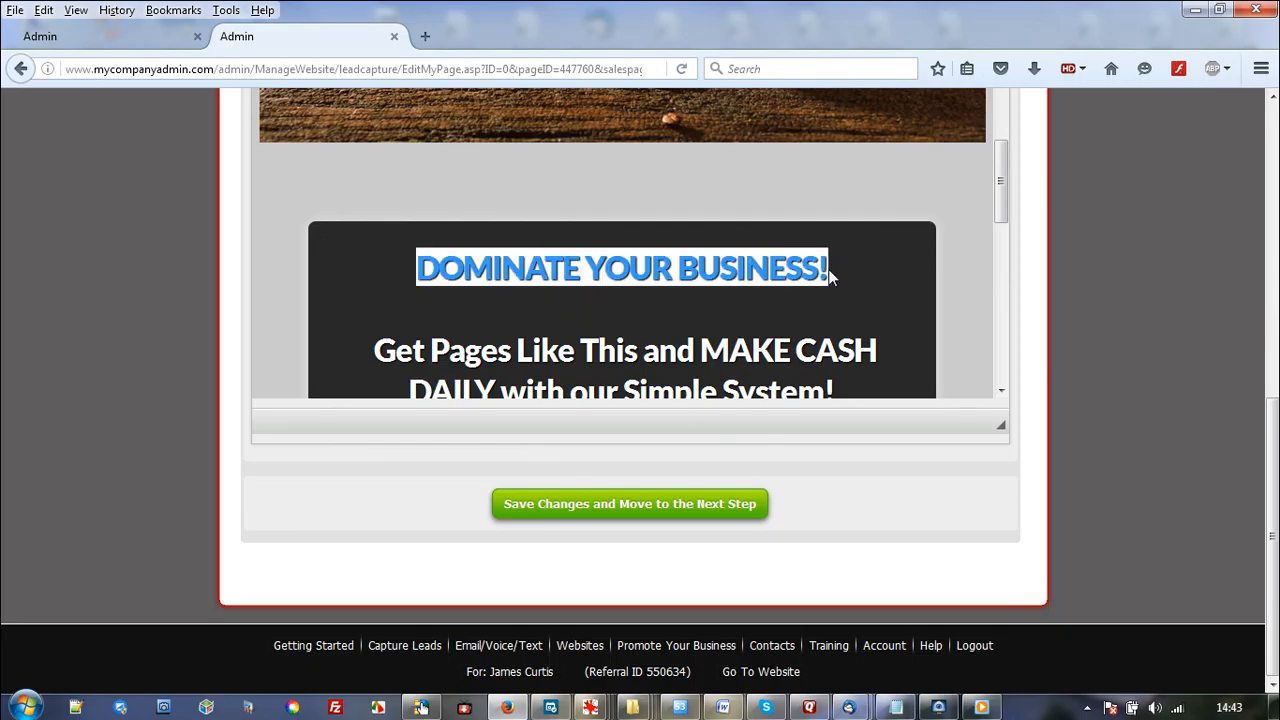
{"action": "scroll", "coordinate": [1169, 291], "scroll_direction": "up", "scroll_amount": 4}
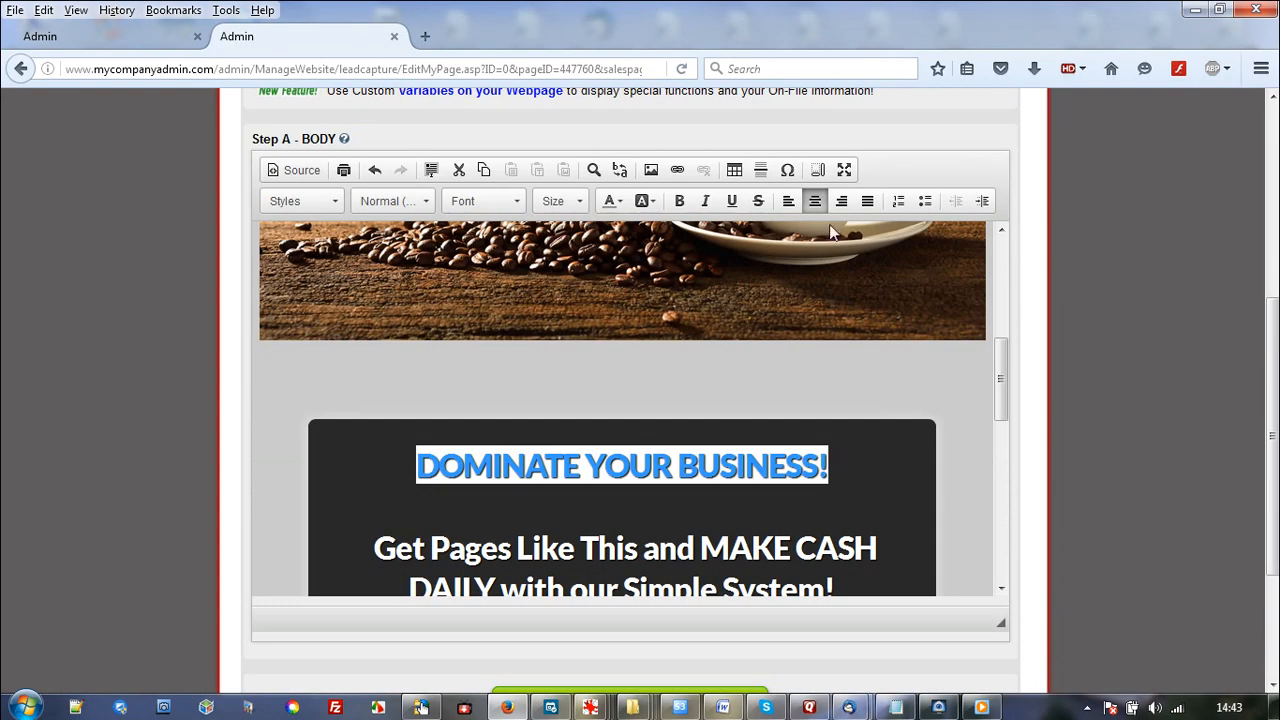
{"action": "scroll", "coordinate": [1191, 264], "scroll_direction": "down", "scroll_amount": 2}
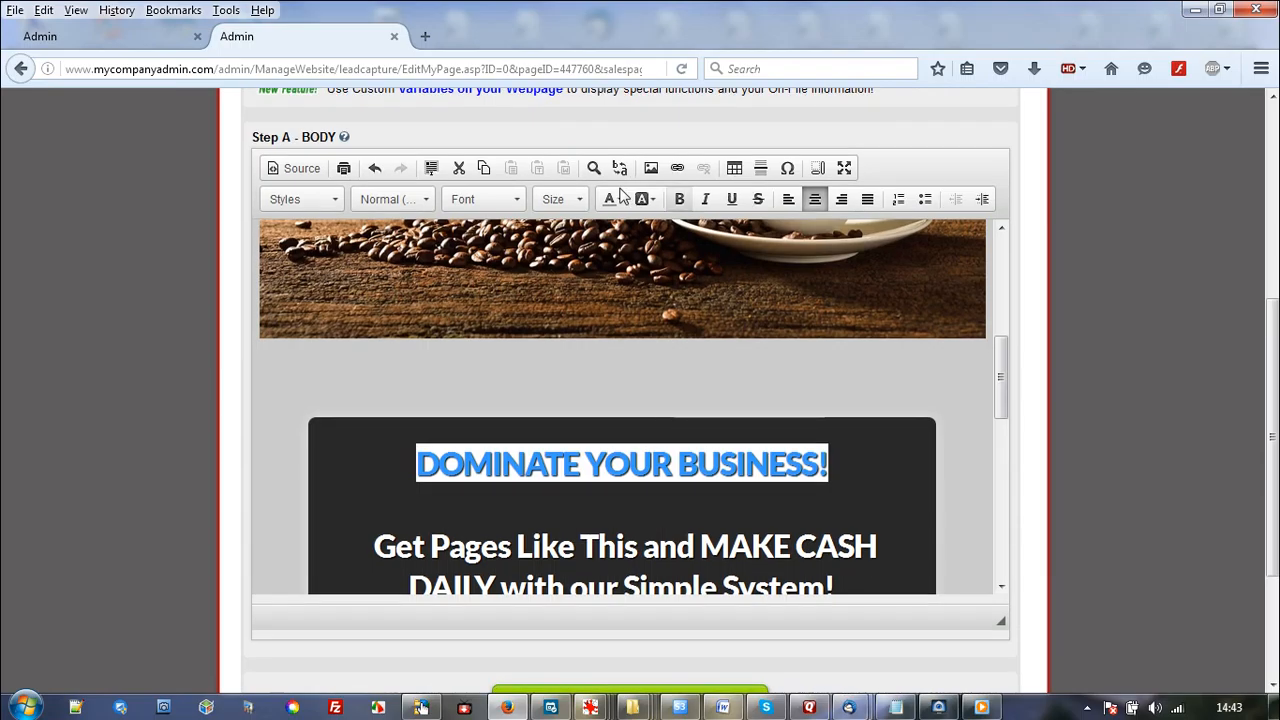
{"action": "left_click", "coordinate": [612, 199]}
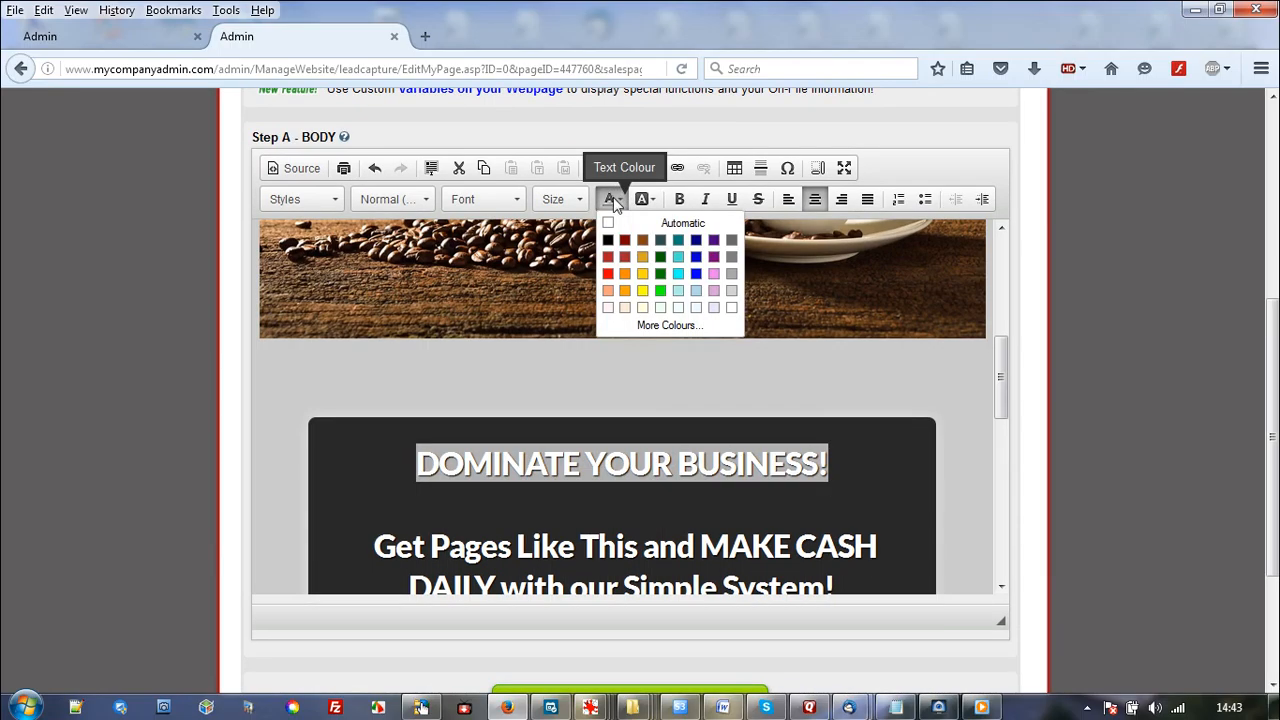
{"action": "left_click", "coordinate": [605, 262]}
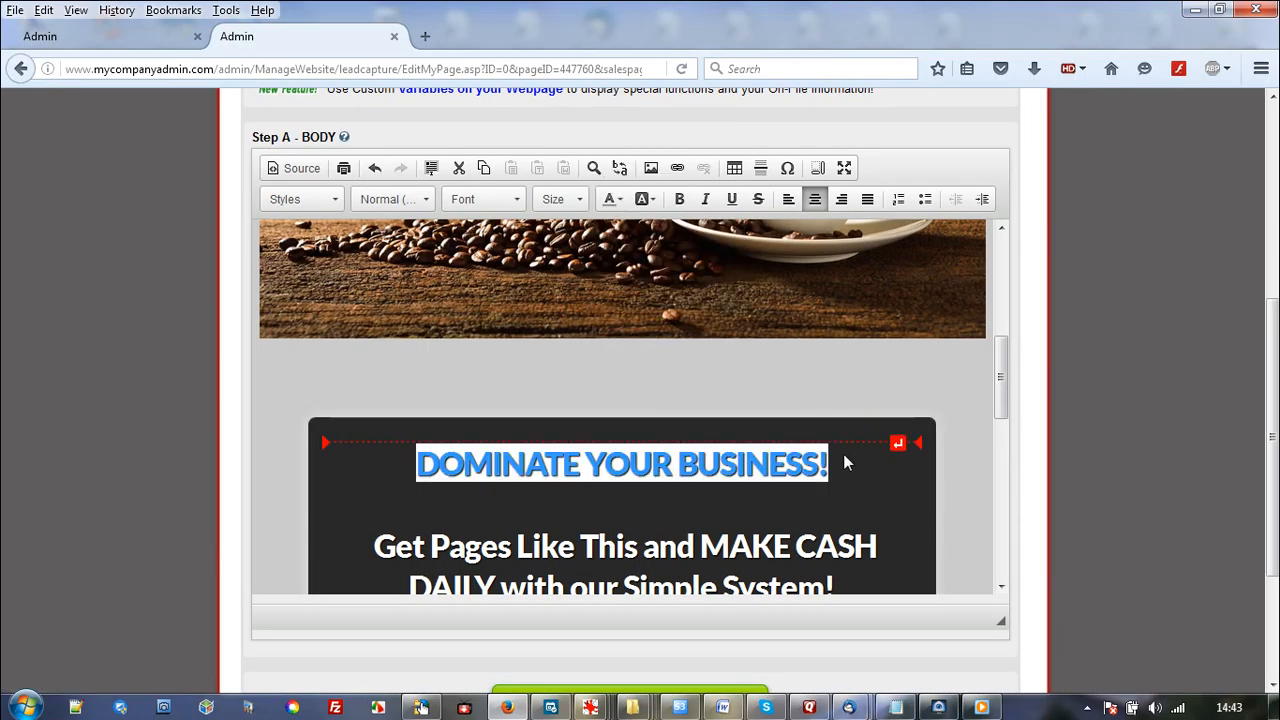
{"action": "left_click", "coordinate": [843, 453]}
{"action": "scroll", "coordinate": [952, 392], "scroll_direction": "down", "scroll_amount": 3}
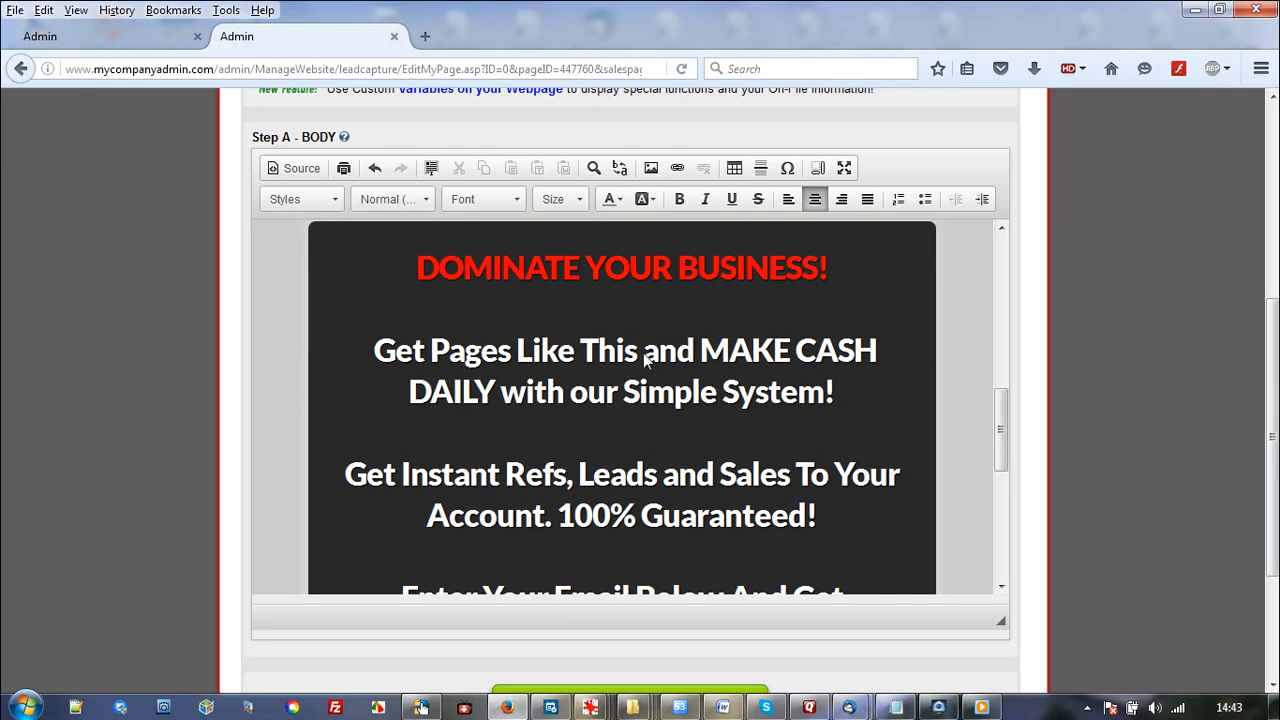
Step: Change the text colour of "MAKE CASH" in the "Get Pages Like This" sentence to red
{"action": "left_click_drag", "start_coordinate": [697, 343], "coordinate": [877, 350]}
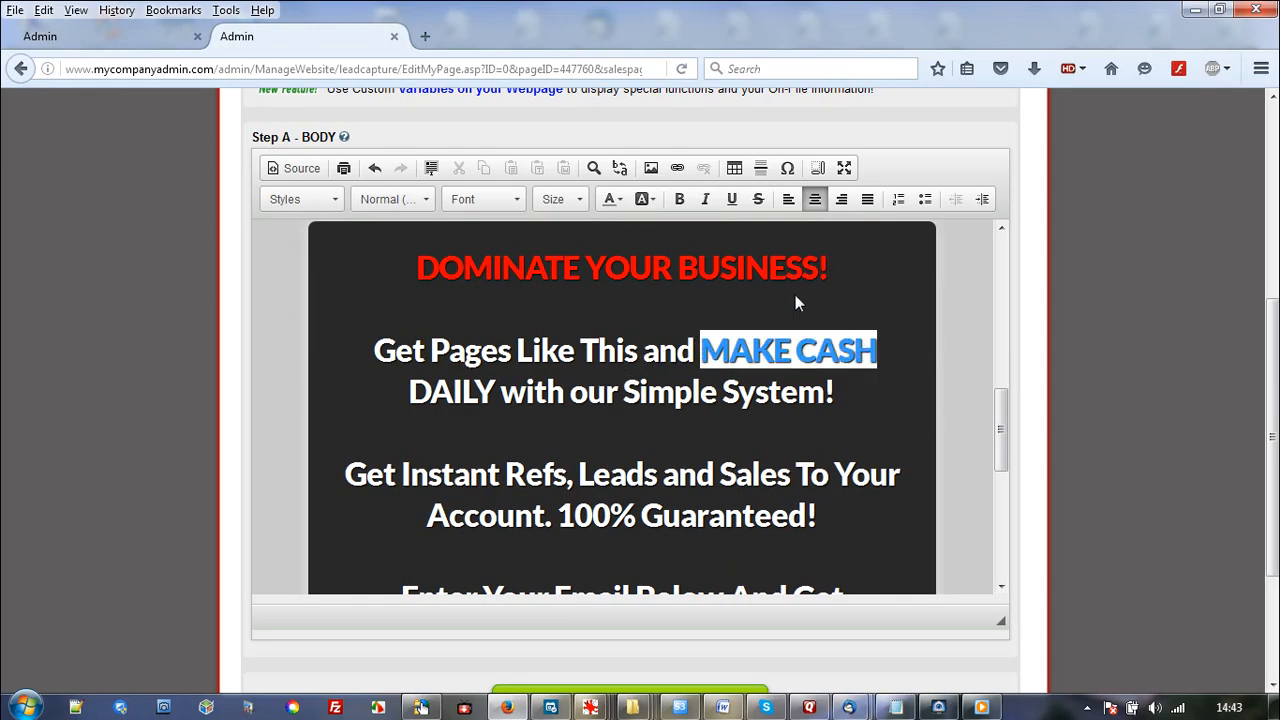
{"action": "left_click", "coordinate": [611, 199]}
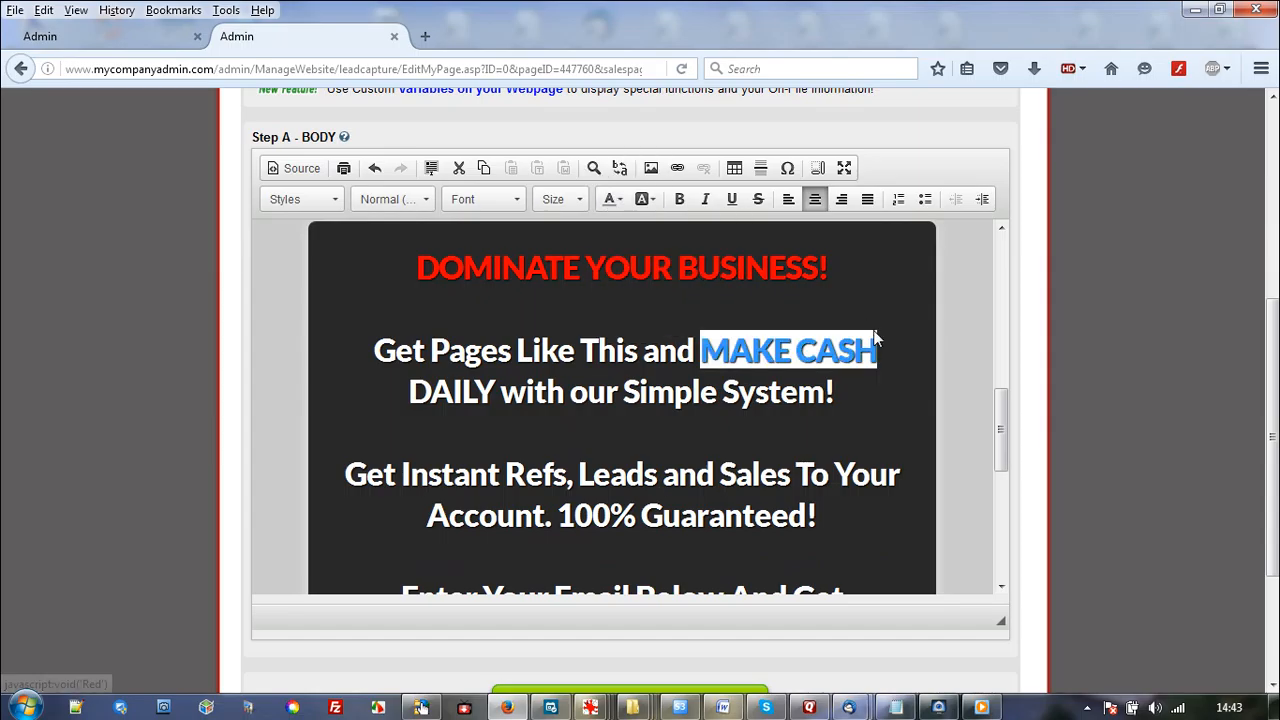
{"action": "left_click", "coordinate": [722, 411]}
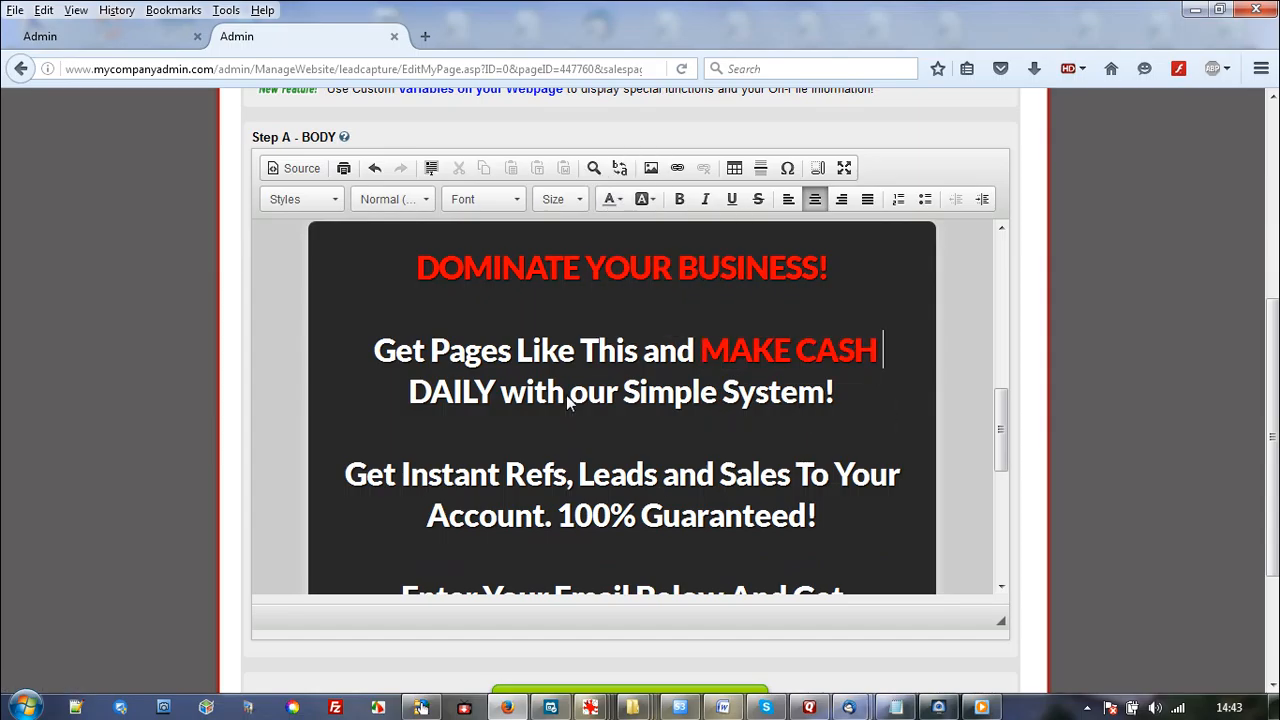
Step: Change the text colour of the sentence "Get Instant Refs, Leads and Sales To Your Account. 100% Guaranteed!" to yellow
{"action": "scroll", "coordinate": [723, 350], "scroll_direction": "down", "scroll_amount": 1}
{"action": "scroll", "coordinate": [723, 350], "scroll_direction": "down", "scroll_amount": 3}
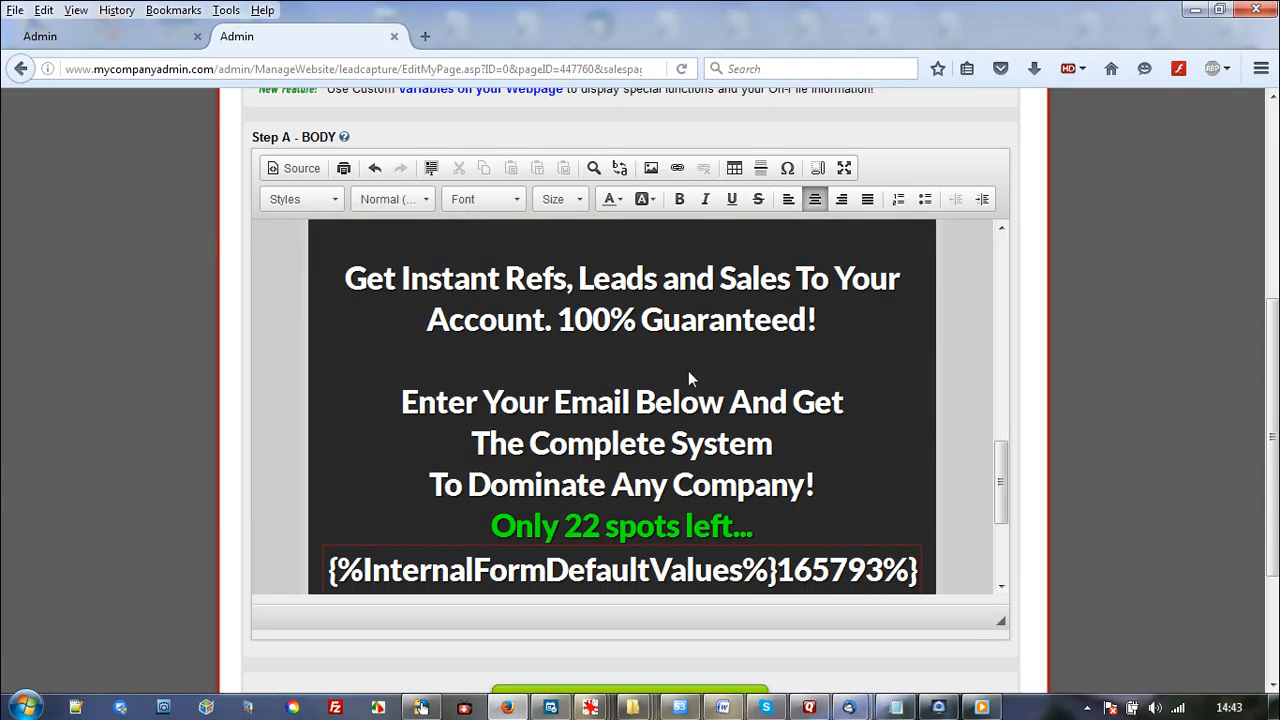
{"action": "scroll", "coordinate": [630, 390], "scroll_direction": "up", "scroll_amount": 3}
{"action": "left_click_drag", "start_coordinate": [340, 472], "coordinate": [818, 514]}
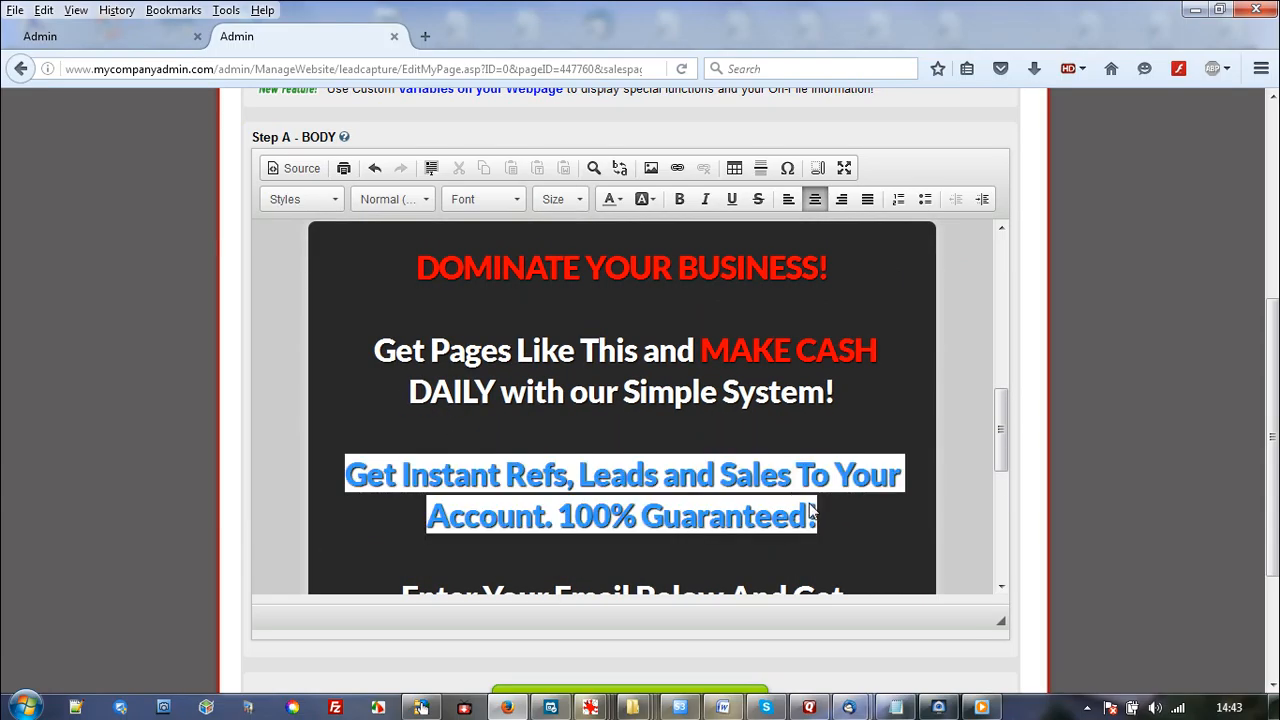
{"action": "left_click", "coordinate": [611, 199]}
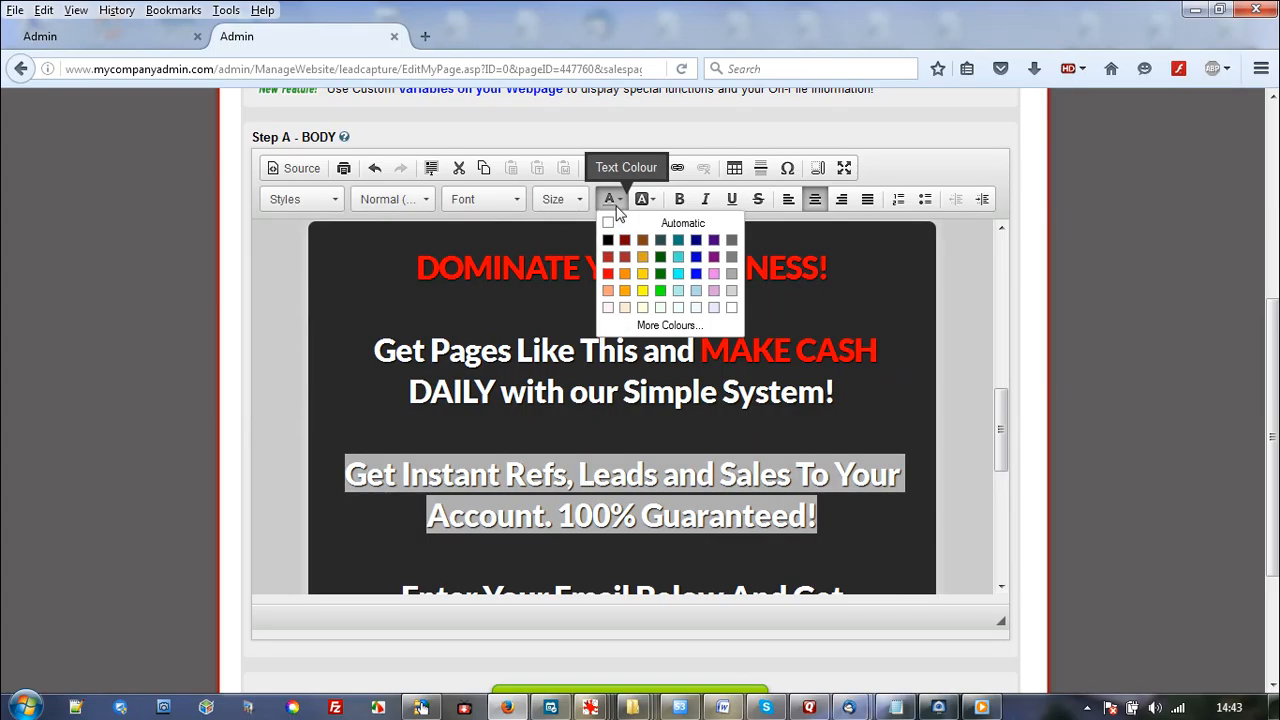
{"action": "left_click", "coordinate": [636, 291]}
{"action": "left_click", "coordinate": [858, 350]}
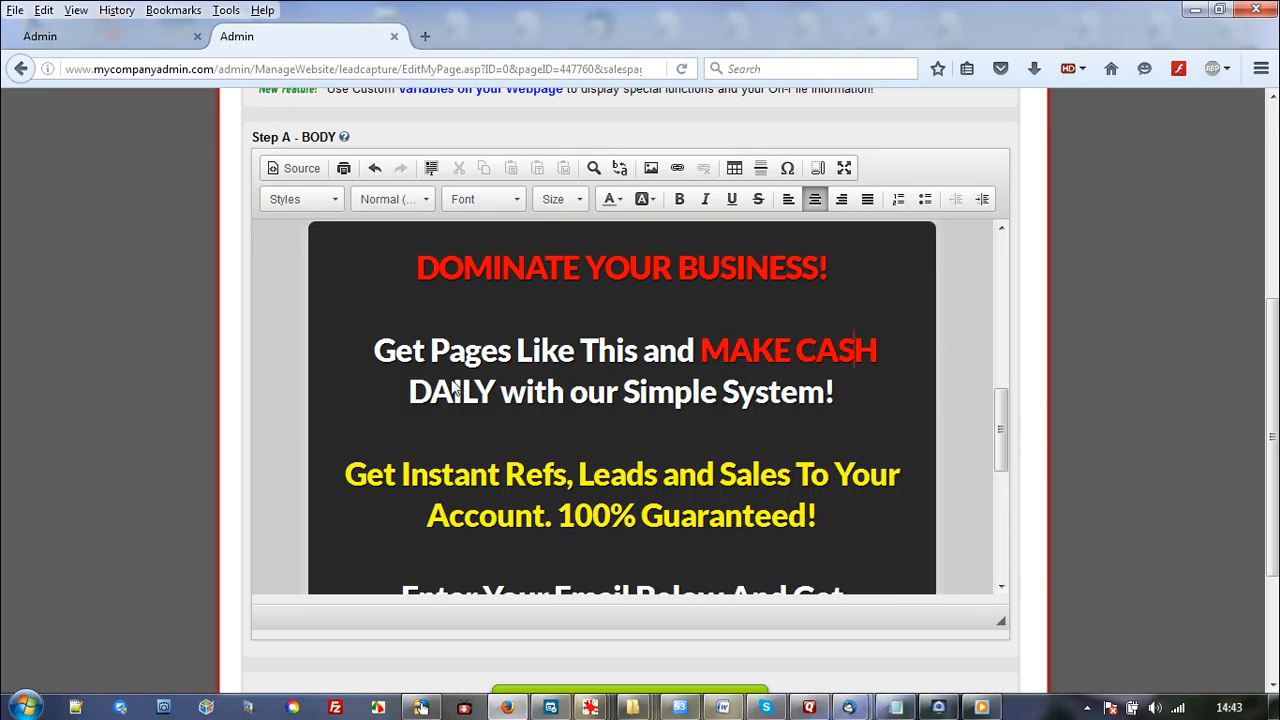
Step: Change the text colour of the word "DAILY" before "with our Simple System!" to red
{"action": "left_click_drag", "start_coordinate": [495, 390], "coordinate": [404, 393]}
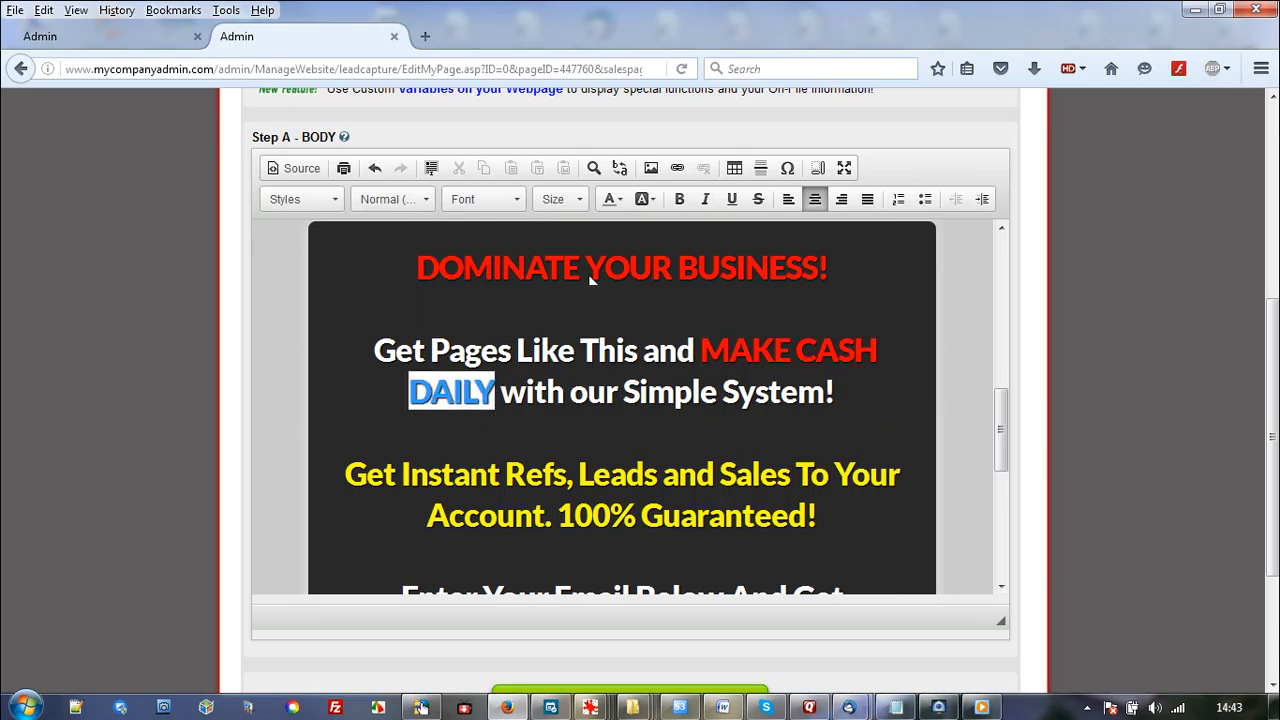
{"action": "left_click", "coordinate": [613, 199]}
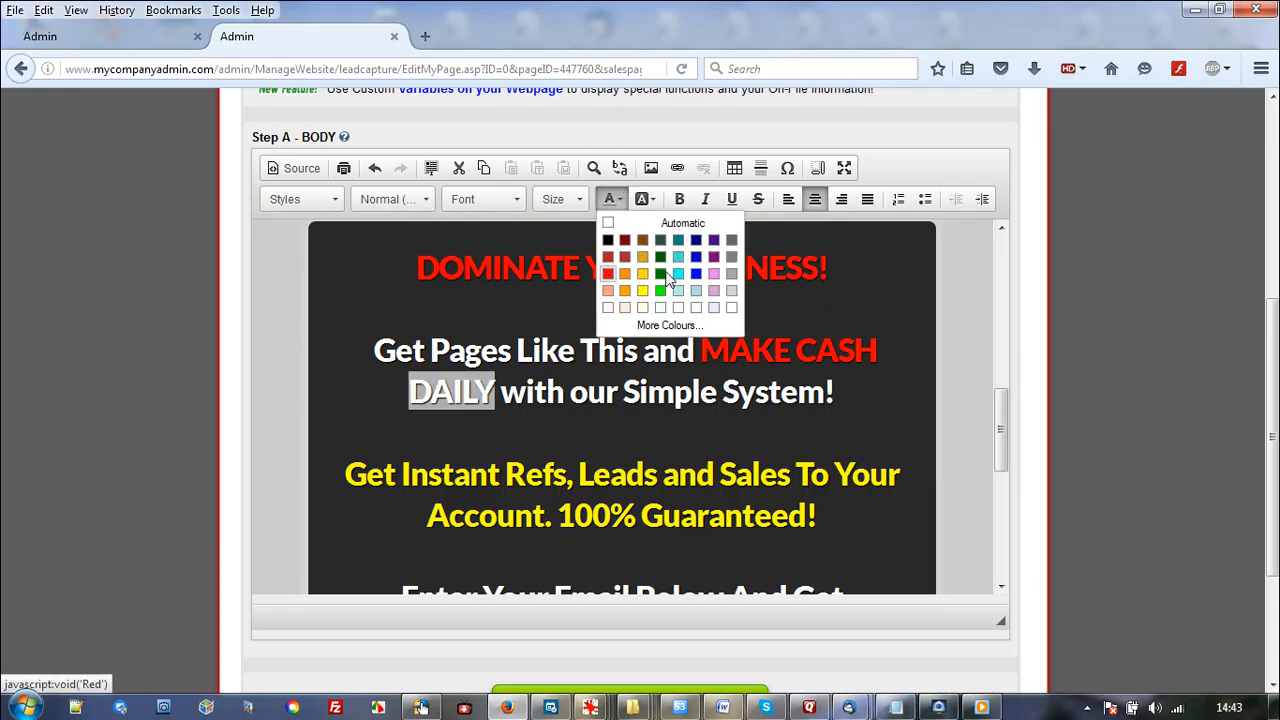
{"action": "left_click", "coordinate": [603, 275]}
{"action": "left_click", "coordinate": [862, 310]}
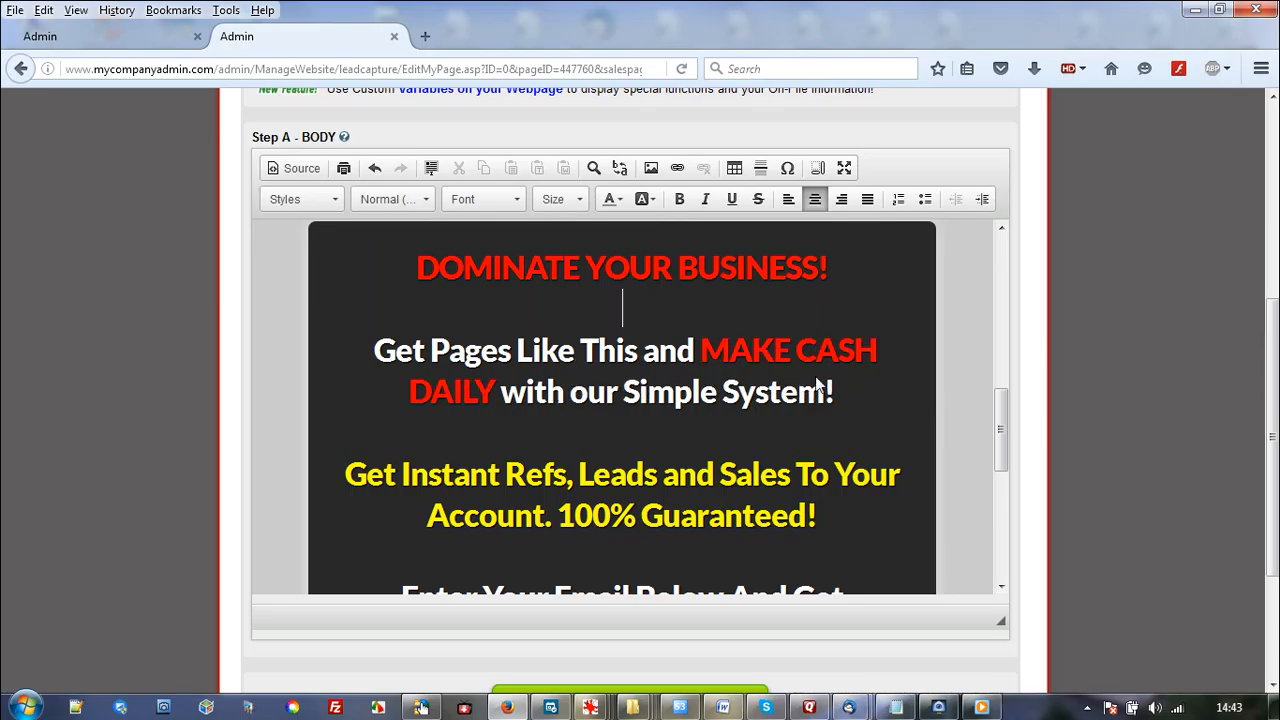
Step: Retype the letters after the initial D of "DAILY" in lower case, following "MAKE CASH"
{"action": "left_click_drag", "start_coordinate": [488, 388], "coordinate": [432, 398]}
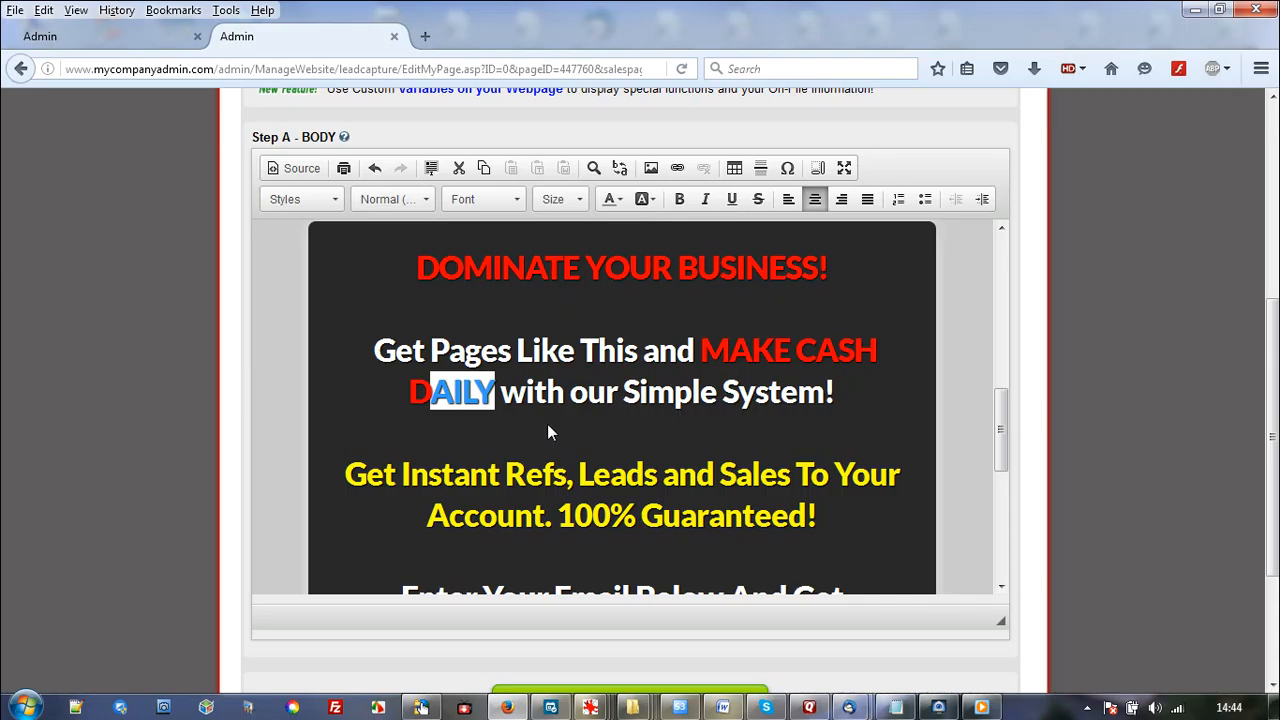
{"action": "type", "text": "ail"}
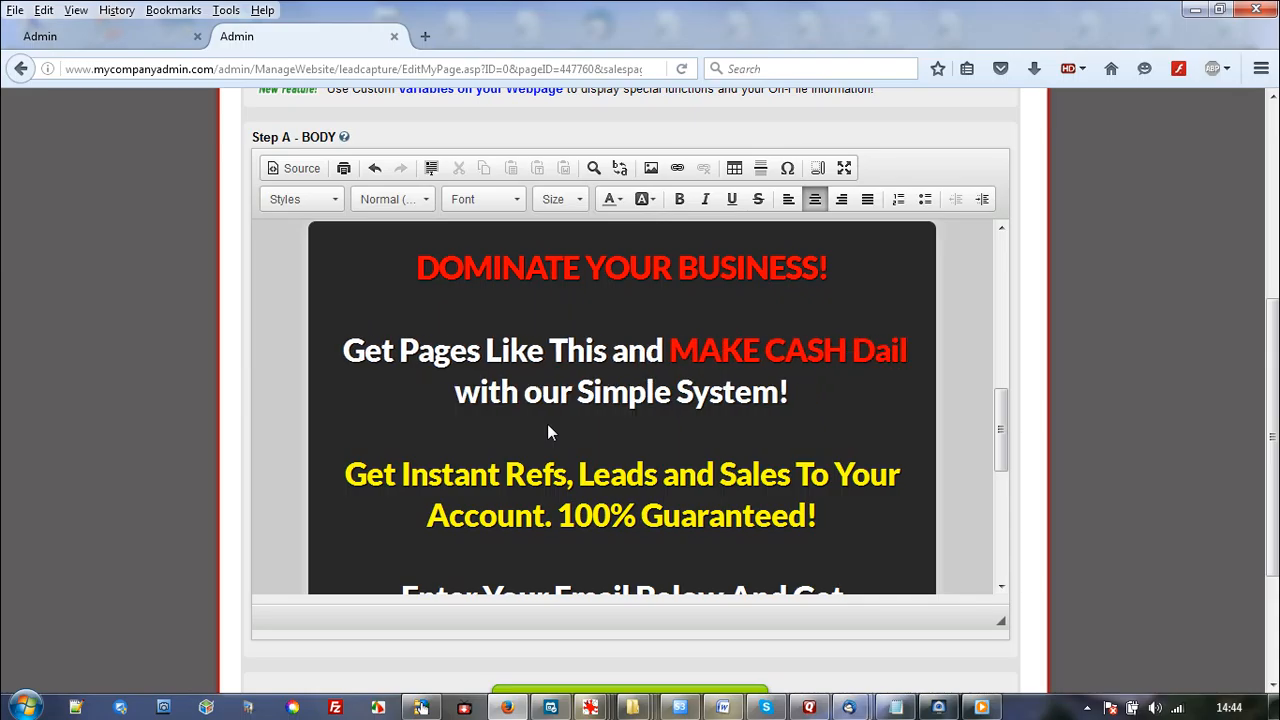